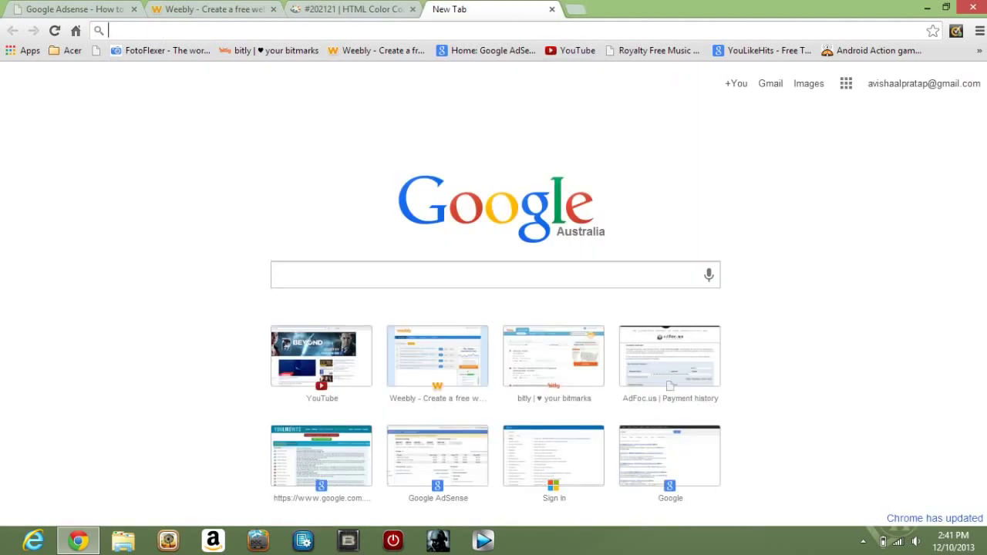
type("weebl")
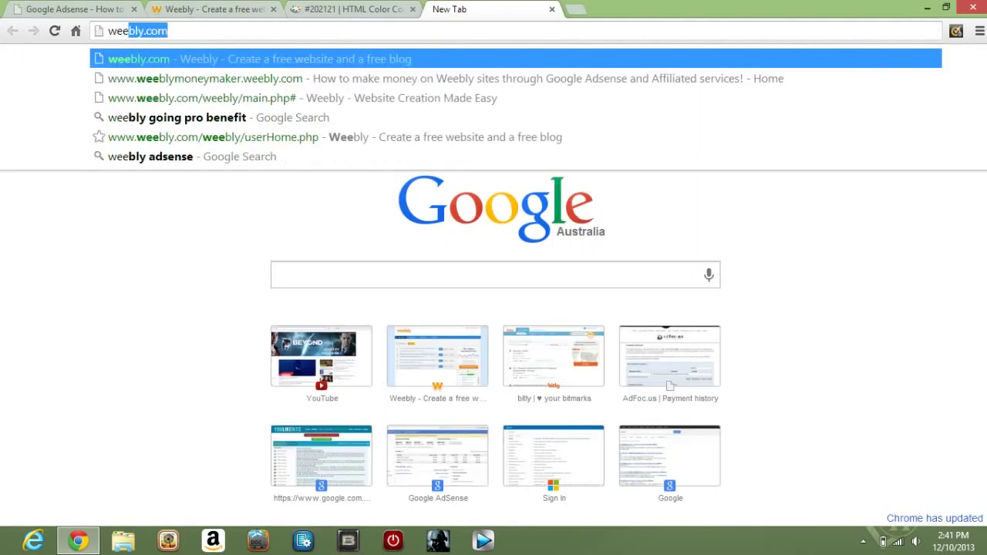
type("y.com")
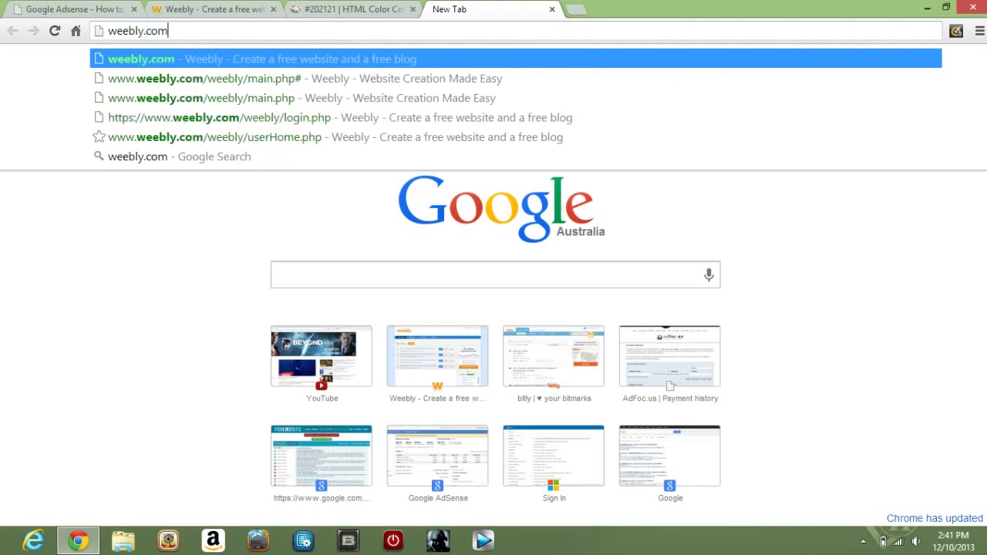
key("Return")
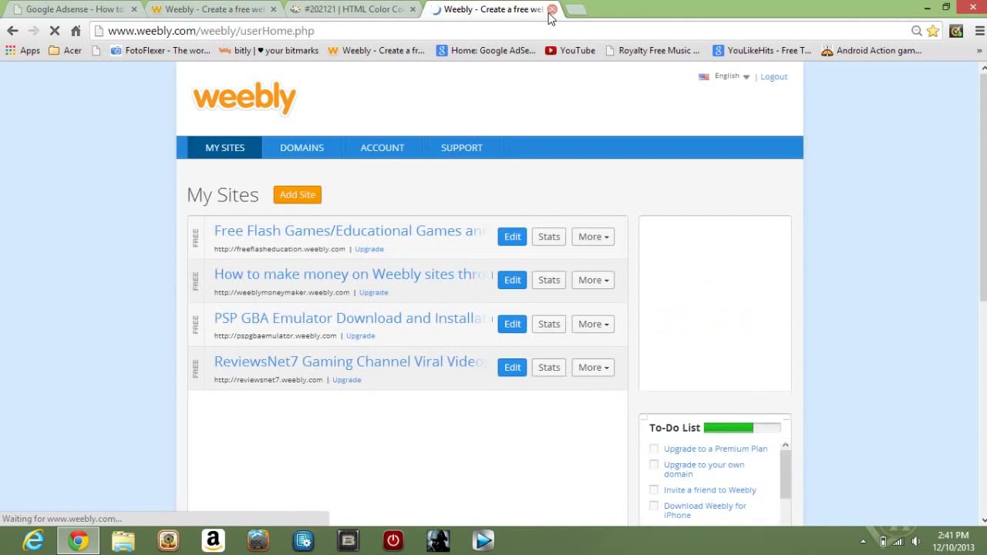
left_click(552, 10)
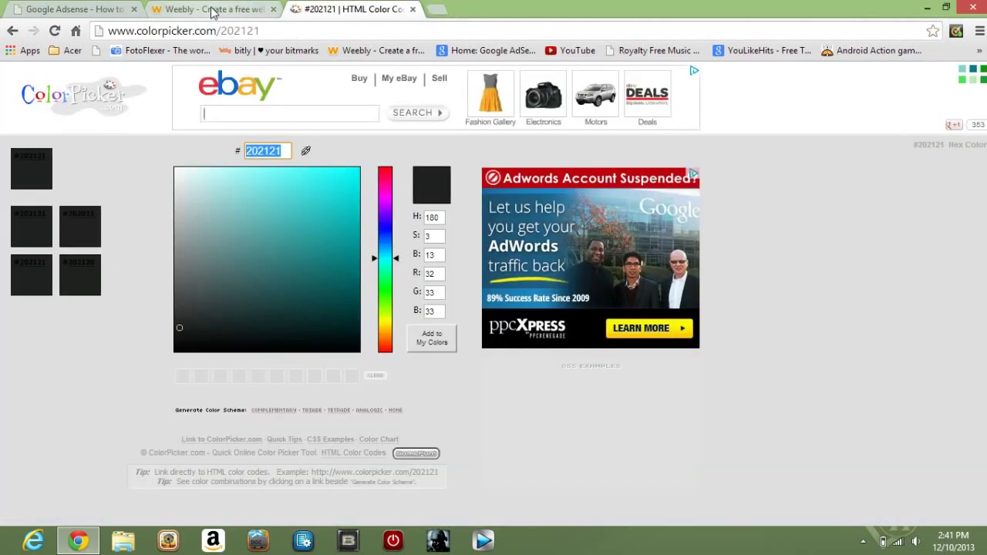
Examine the weeblymoneymaker.weebly.com example site, including its Google Adsense page and the Home page's content and ad placement
left_click(223, 120)
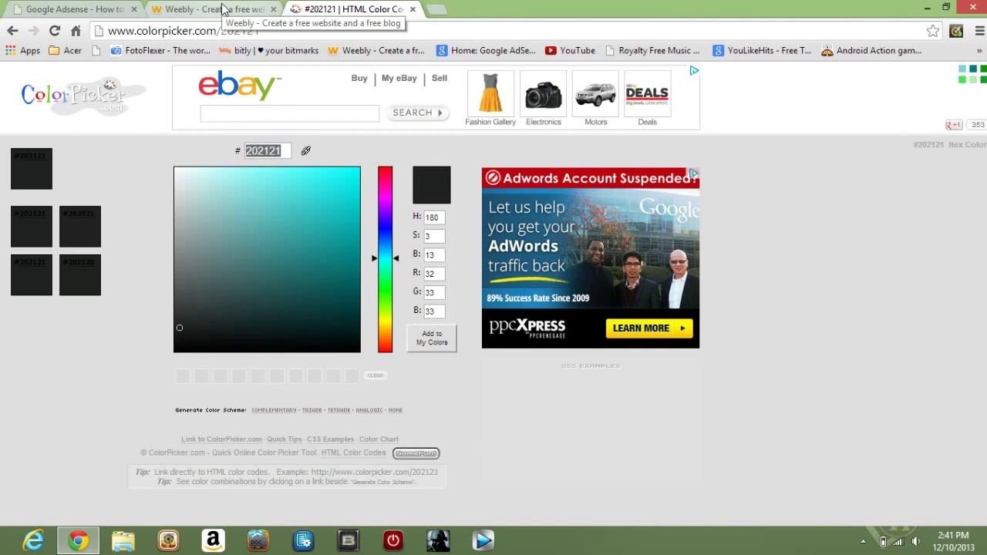
left_click(223, 8)
left_click(94, 8)
scroll(981, 241, "up", 3)
scroll(981, 241, "up", 3)
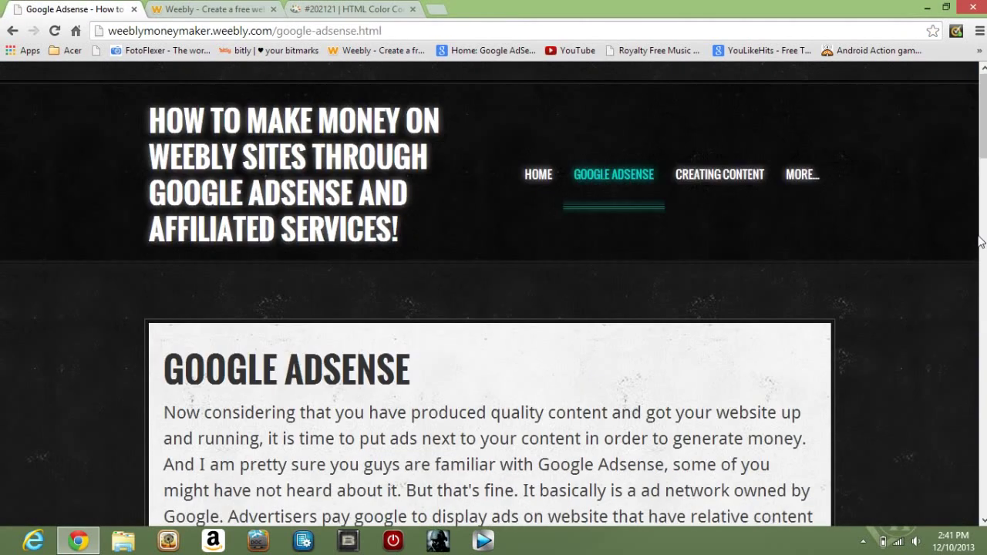
left_click(536, 178)
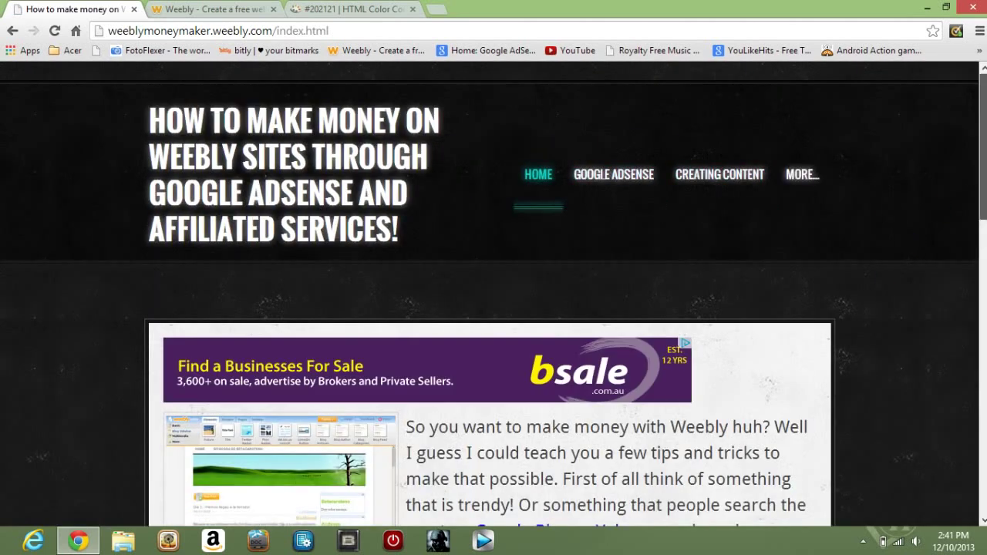
scroll(619, 117, "down", 15)
scroll(490, 293, "up", 2)
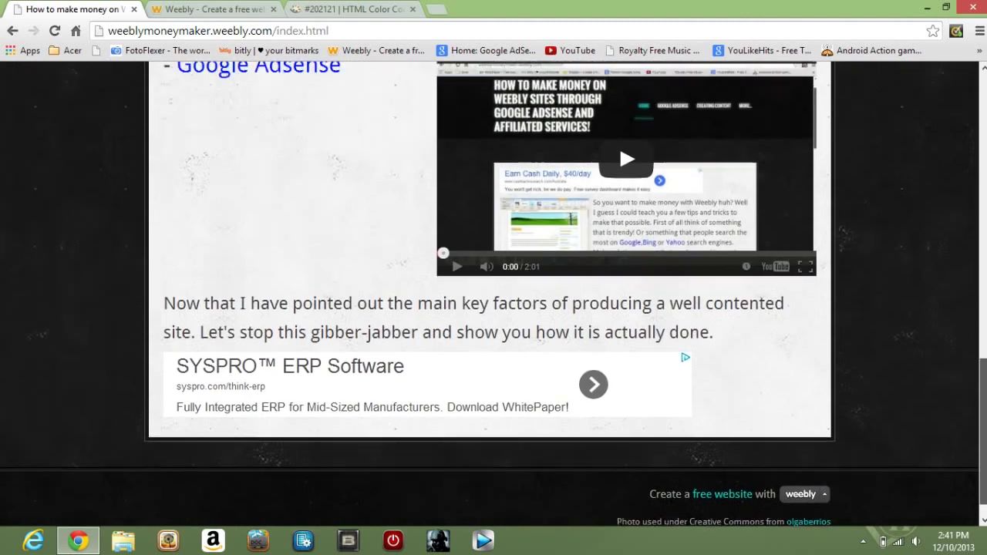
scroll(619, 281, "up", 13)
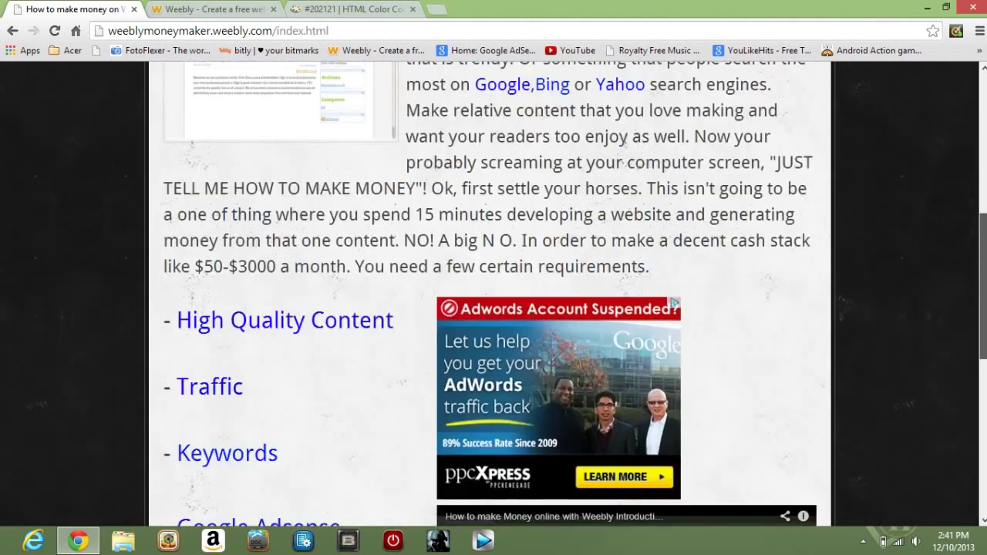
Add a new Weebly site, choose a theme for it, and skip the website domain selection
left_click(361, 8)
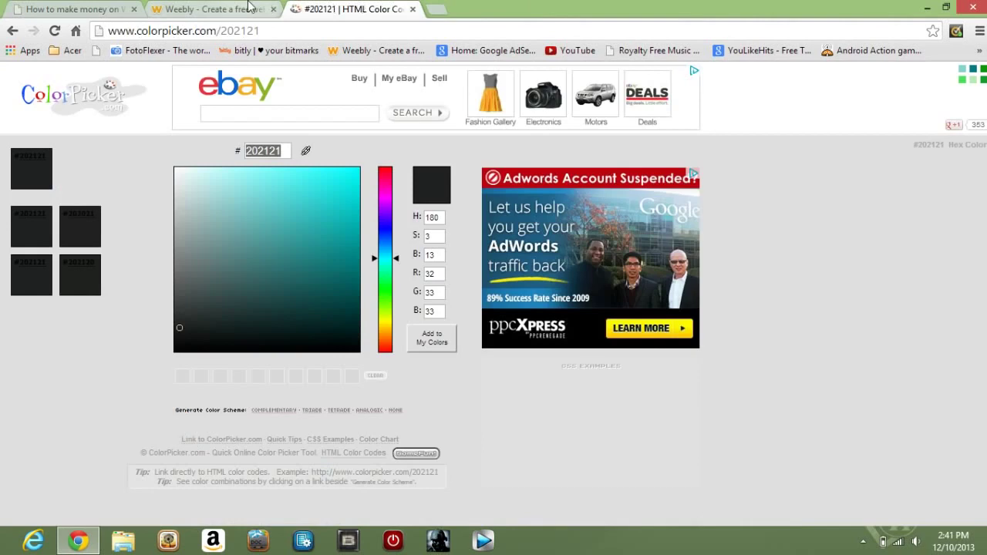
left_click(224, 8)
left_click(288, 198)
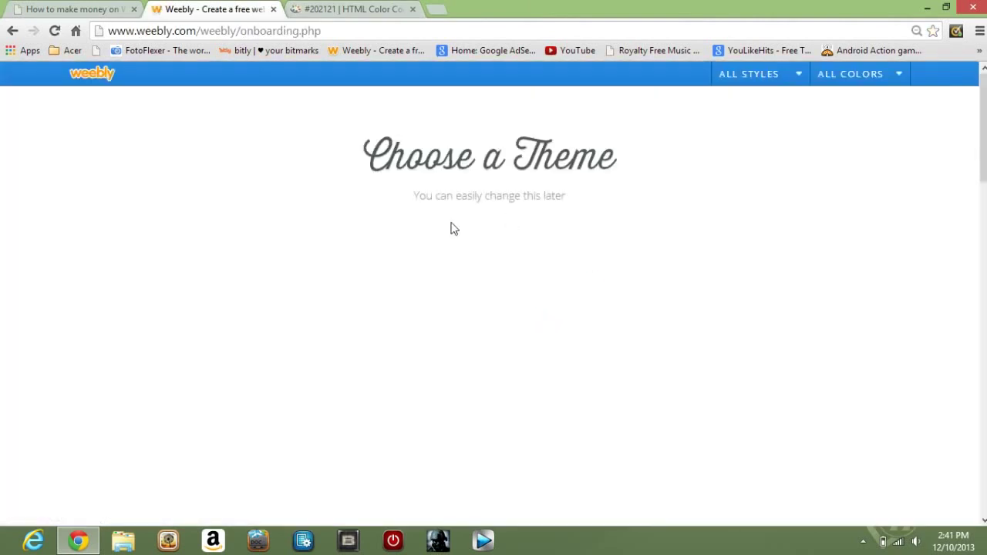
scroll(379, 343, "down", 1)
left_click(141, 410)
left_click(440, 409)
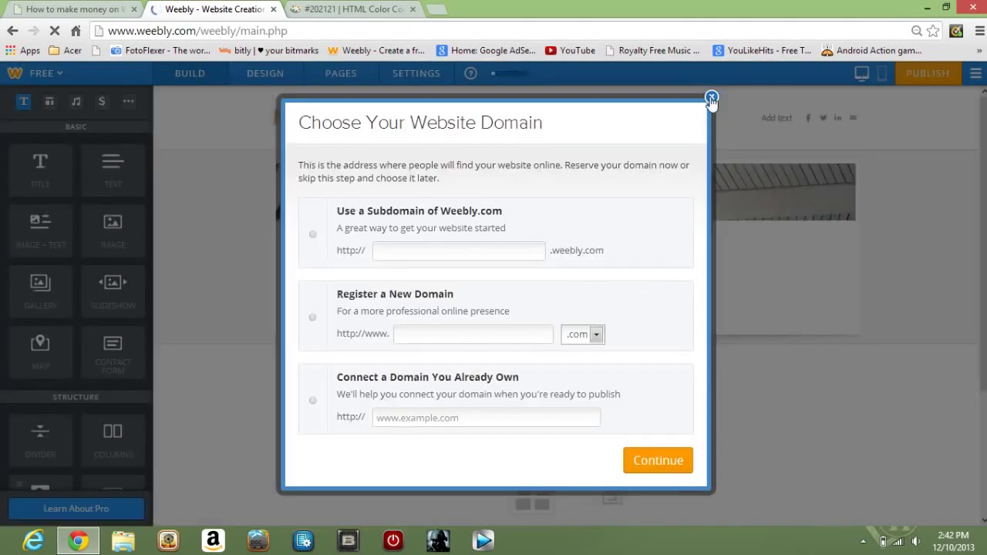
left_click(711, 99)
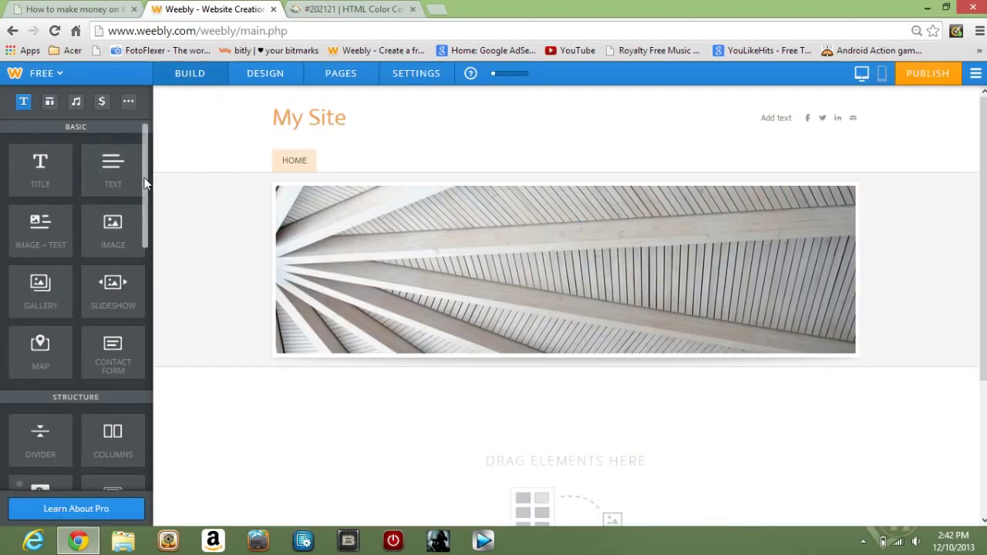
Look through the available page elements, from the Basic and Structure groups to Media, Commerce and More
scroll(145, 199, "down", 1)
scroll(146, 199, "down", 3)
scroll(135, 199, "up", 4)
mouse_move(320, 229)
scroll(143, 216, "down", 4)
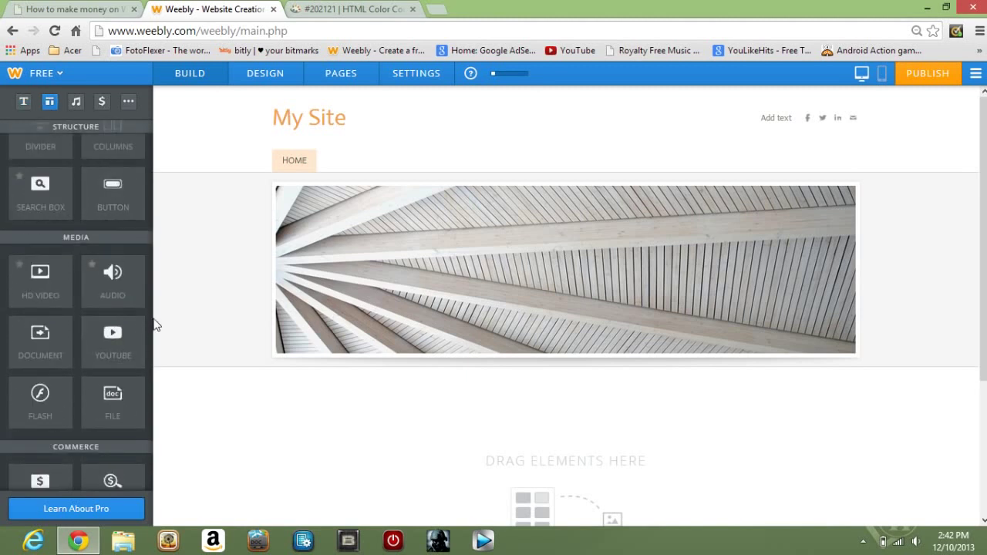
scroll(145, 339, "down", 1)
left_click_drag(145, 339, 147, 450)
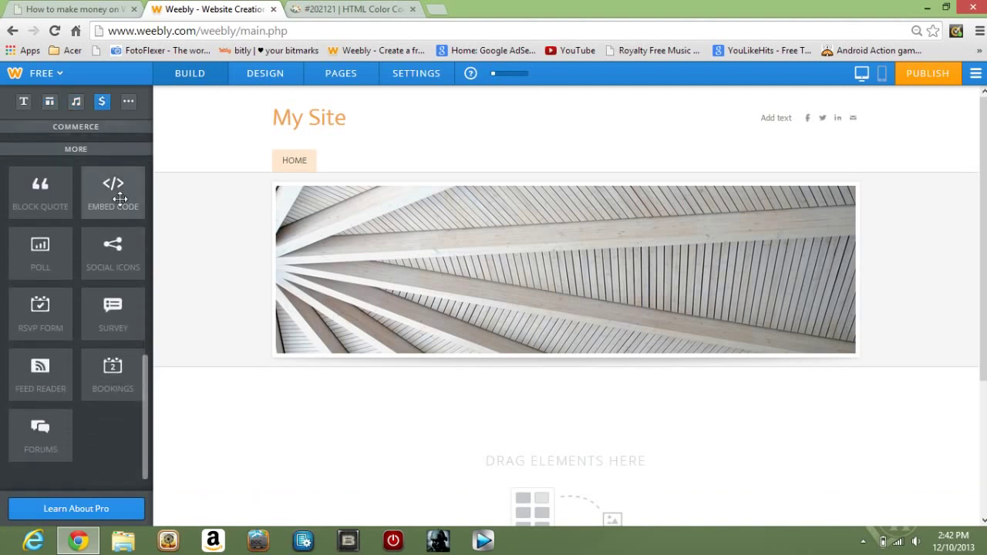
Remove the large header image by switching the Home page's layout to No Header
mouse_move(854, 218)
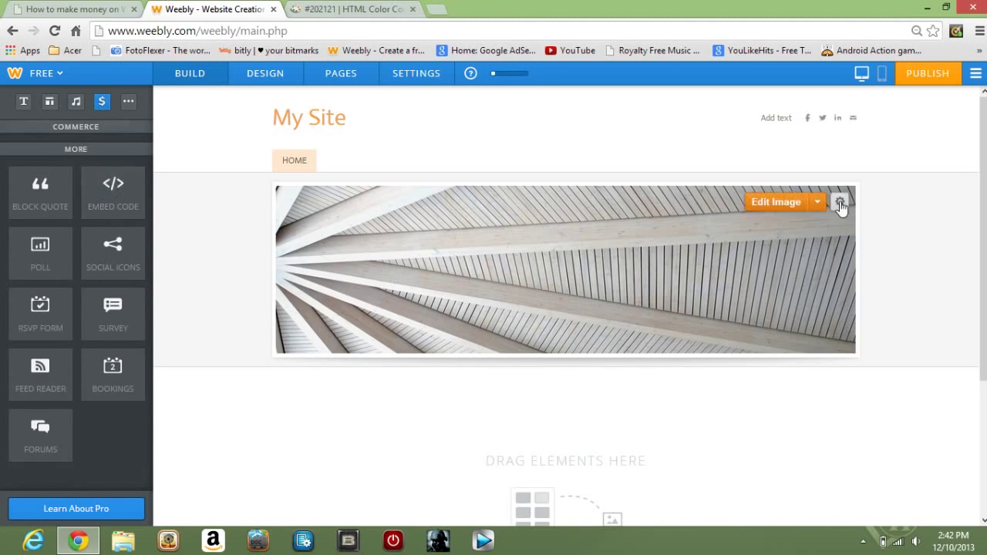
left_click(840, 203)
left_click(771, 378)
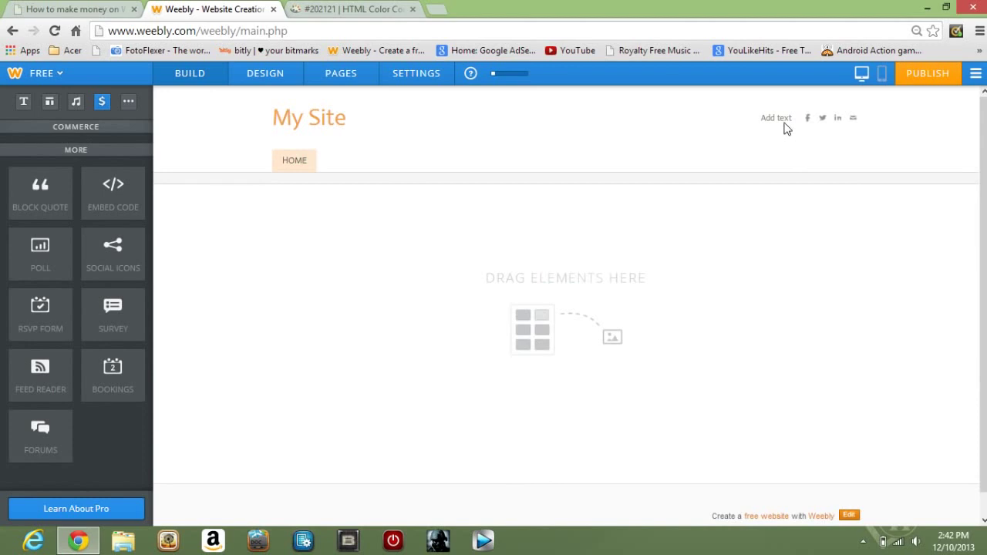
Fill the header's text placeholder beside the social icons with "Hey guys, how do you like my page?"
left_click(784, 121)
type("Hey guys, how do you like my page")
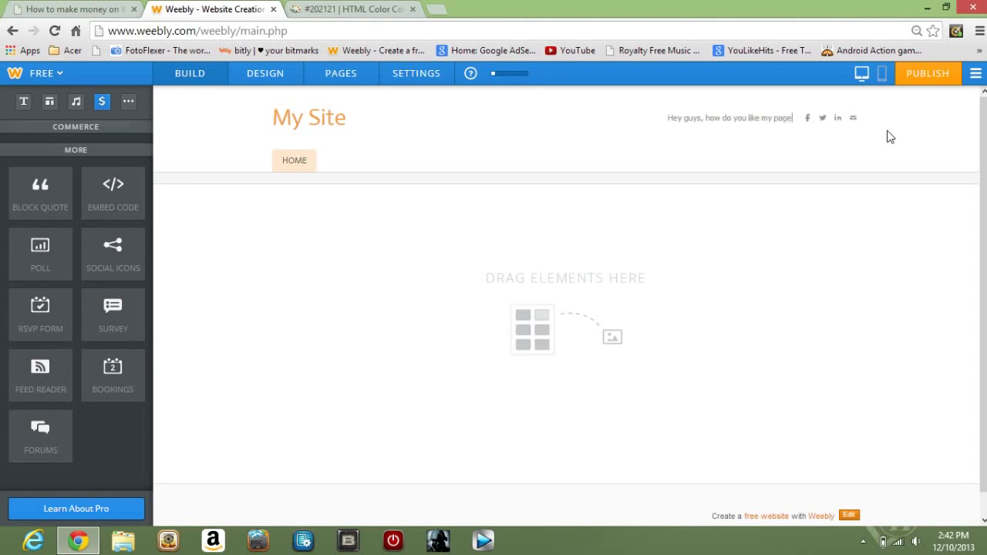
type("?")
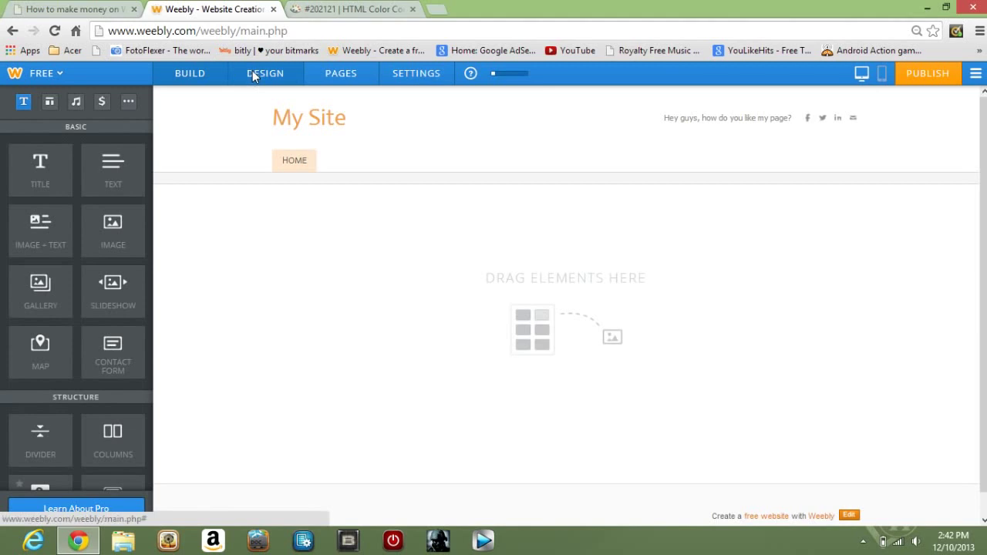
Review the site's design options, the Home page's settings and the page types that can be added
left_click(251, 73)
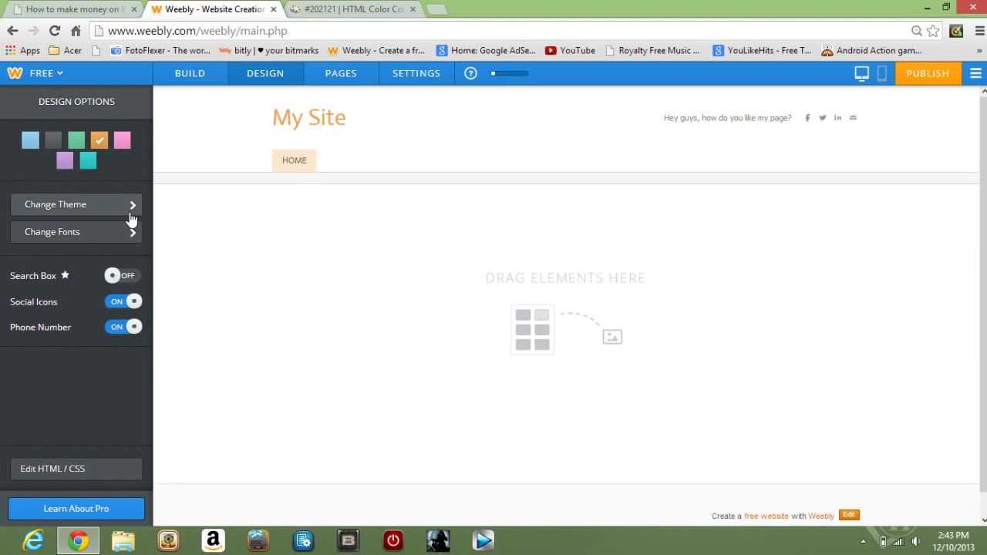
left_click(348, 71)
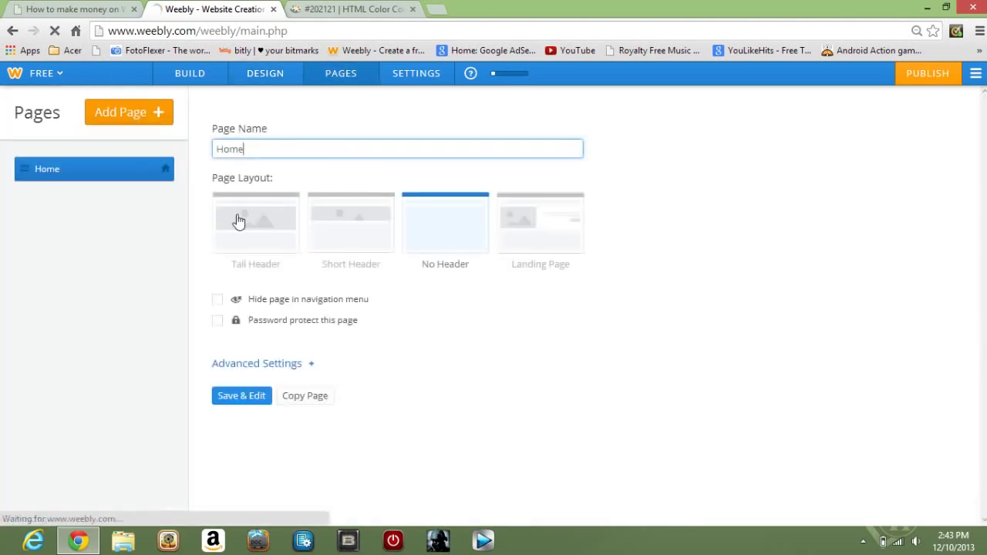
left_click(135, 116)
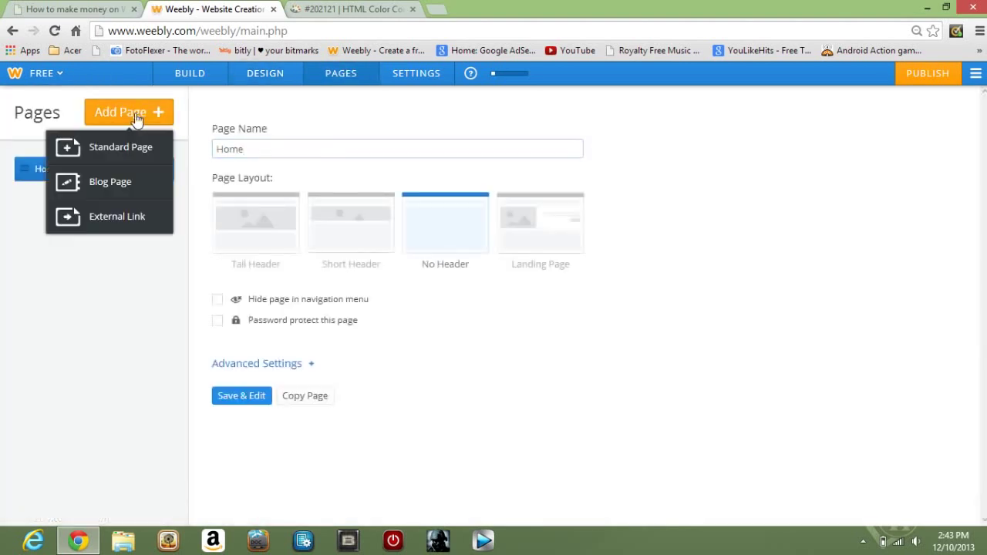
Review the site's General, SEO, Ecommerce, Mobile and Editors settings, and return to the page builder
left_click(414, 78)
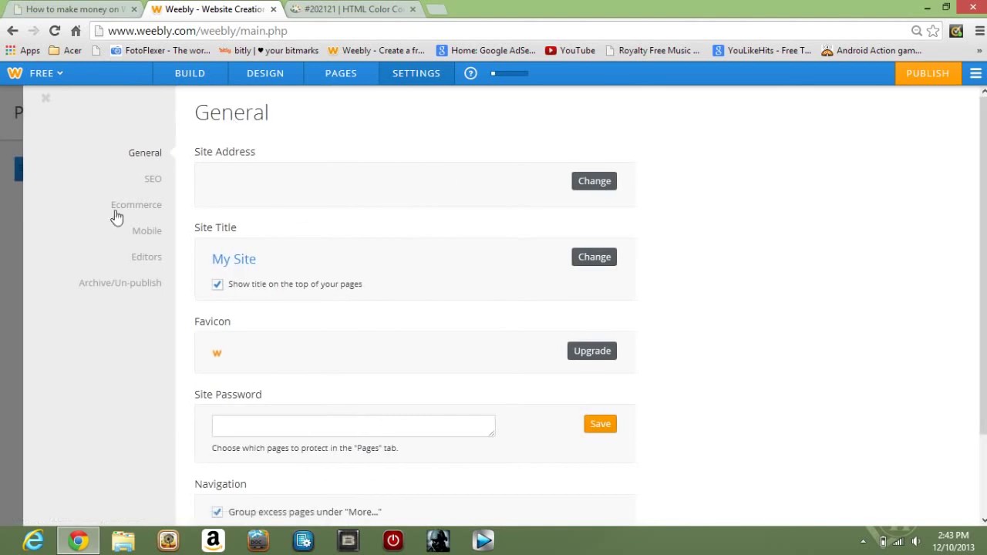
left_click(158, 182)
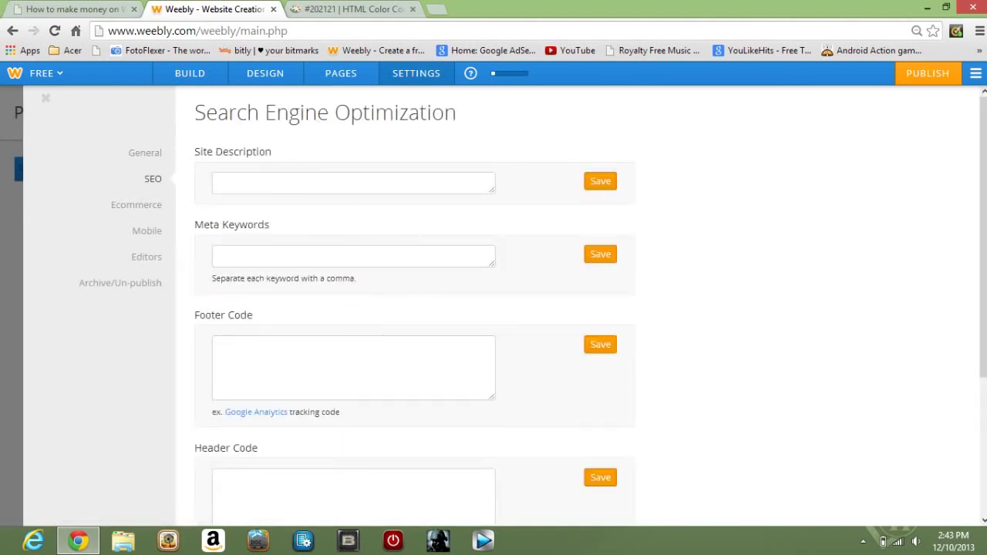
left_click(154, 216)
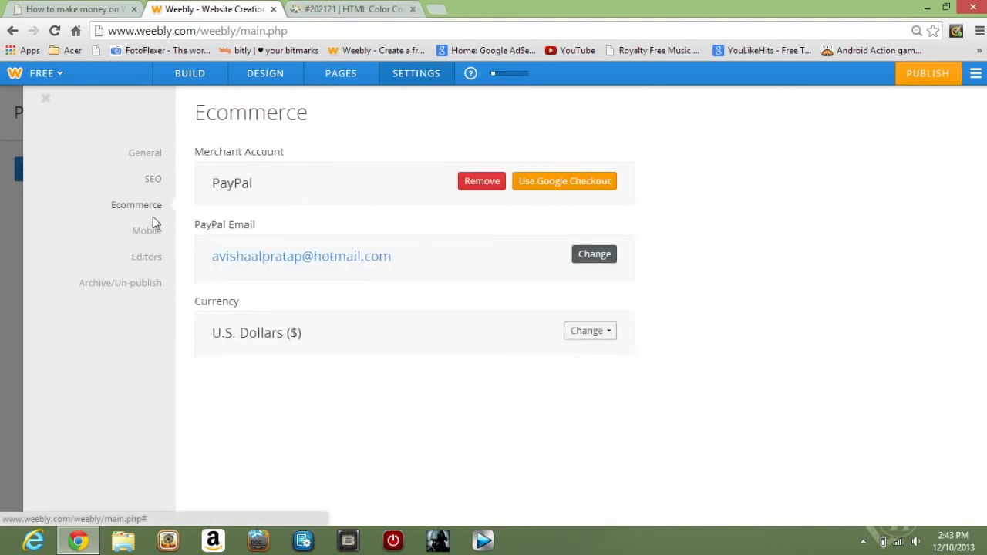
left_click(152, 236)
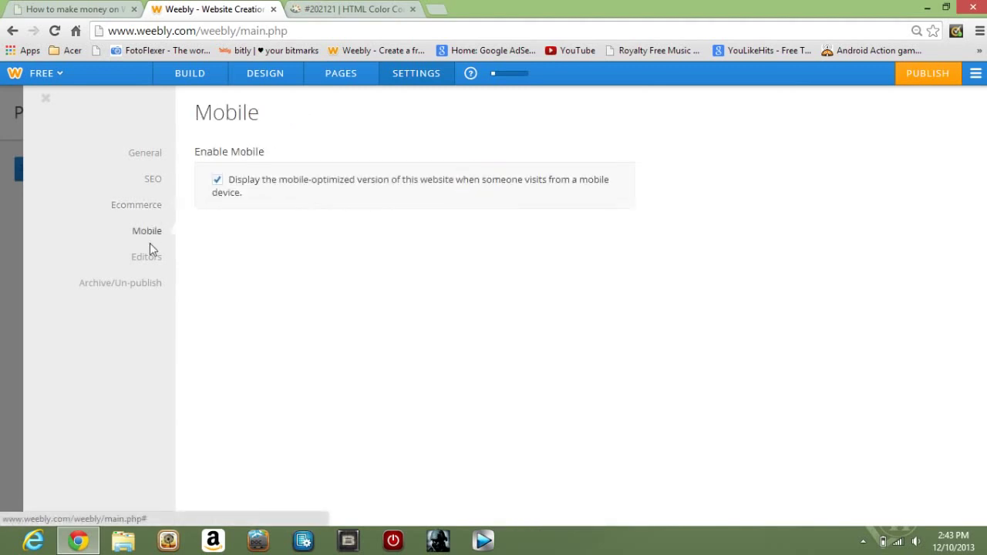
left_click(148, 261)
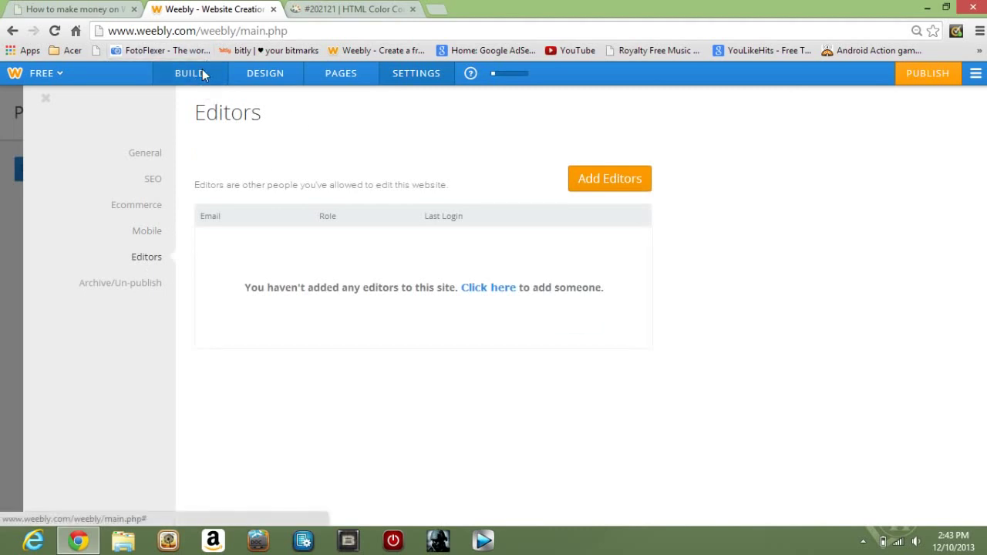
left_click(202, 74)
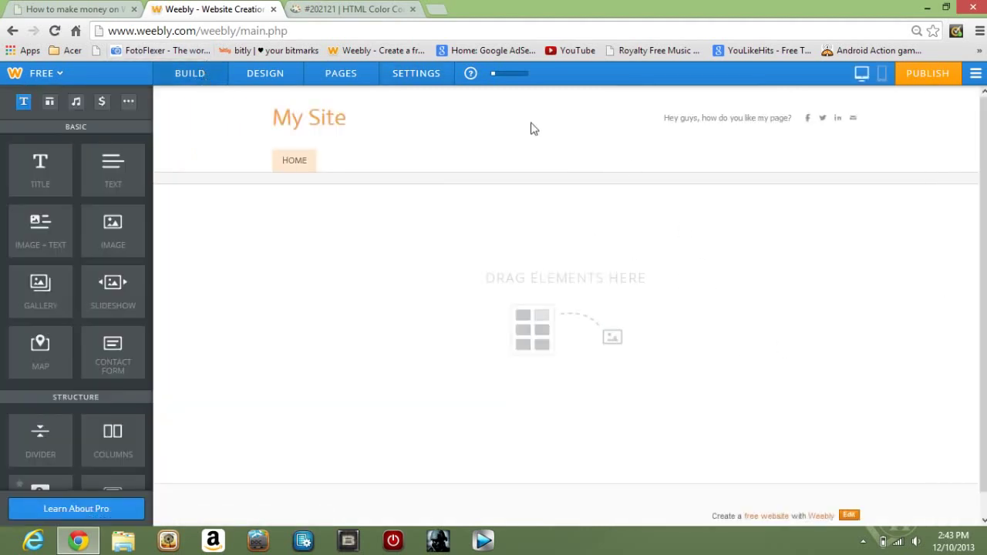
Add a title element to the empty Home page content area with the text "Example Content Homepage"
scroll(849, 316, "down", 1)
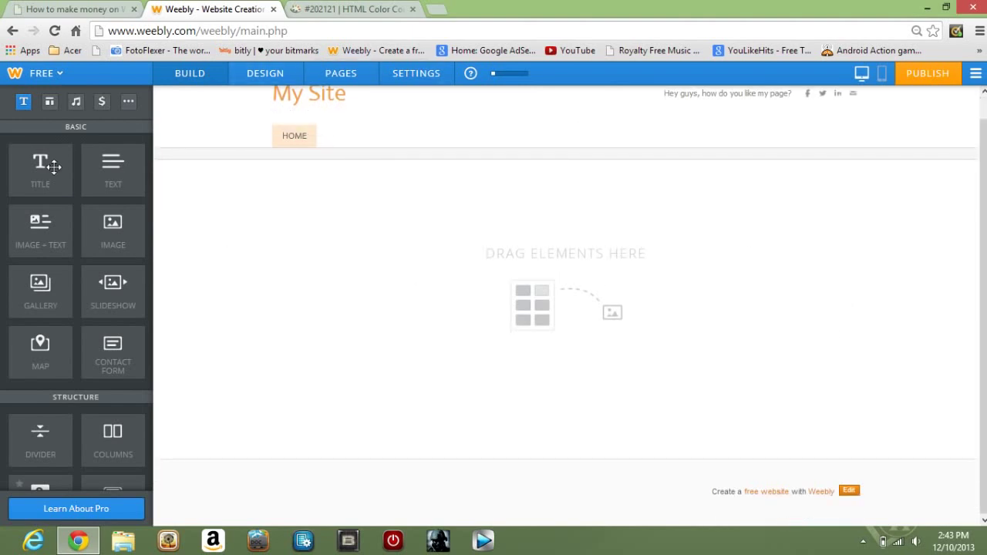
left_click_drag(31, 161, 451, 219)
left_click(347, 194)
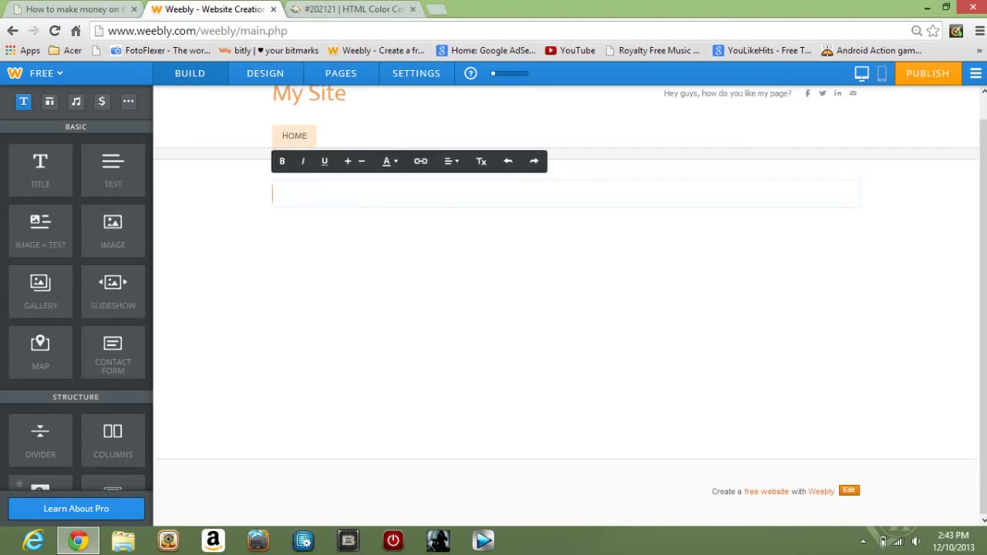
scroll(951, 224, "up", 1)
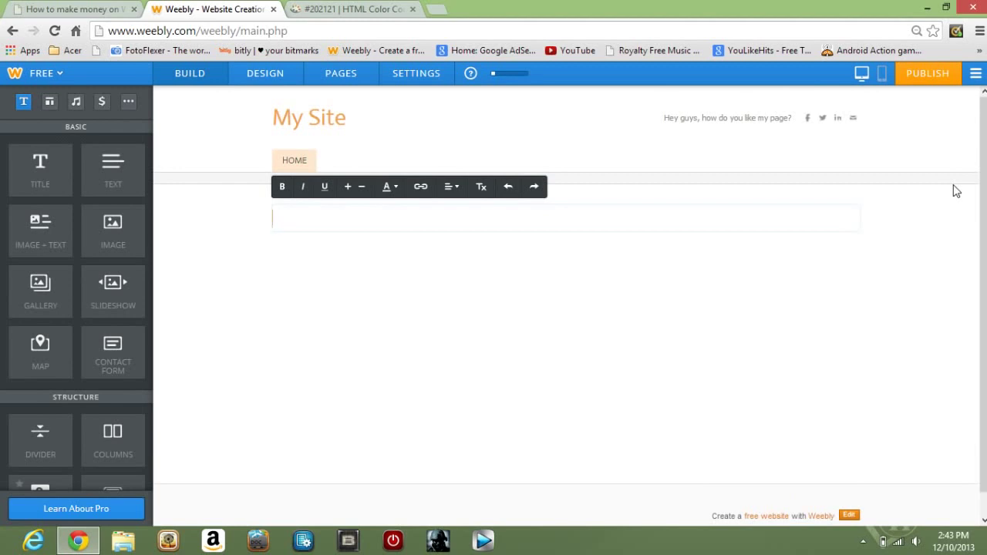
type("Example")
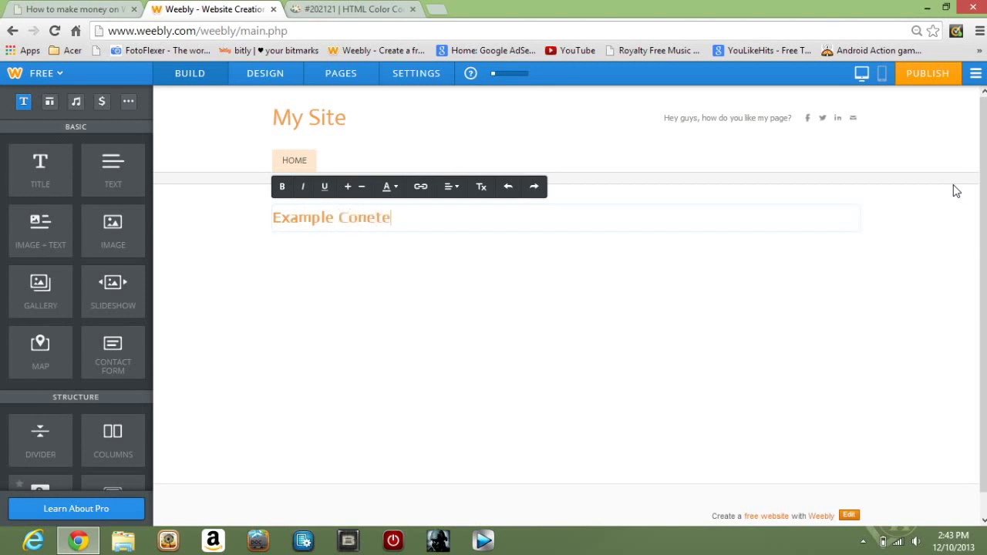
type("Content Homepage")
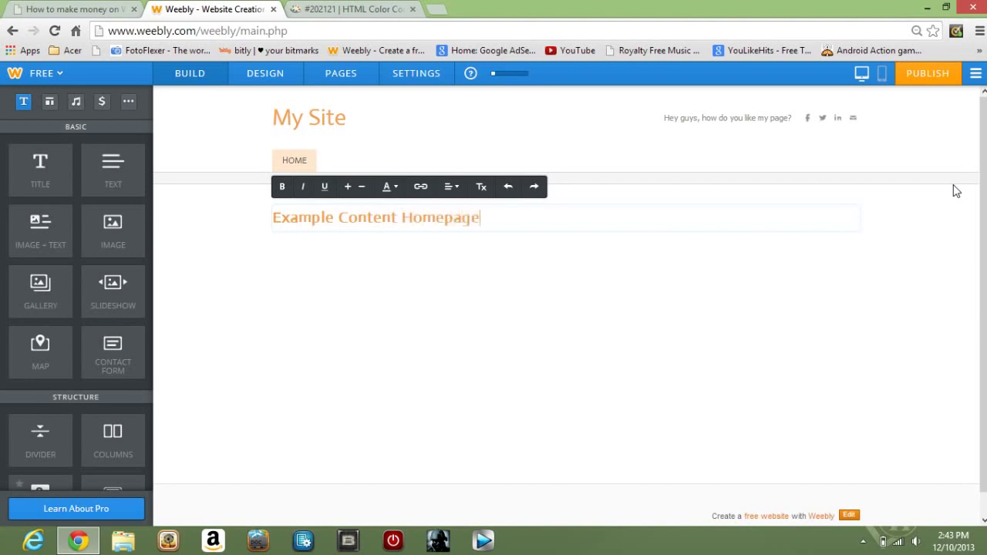
Increase the font size of the whole "Example Content Homepage" title
left_click_drag(479, 217, 271, 217)
left_click(348, 186)
left_click(646, 291)
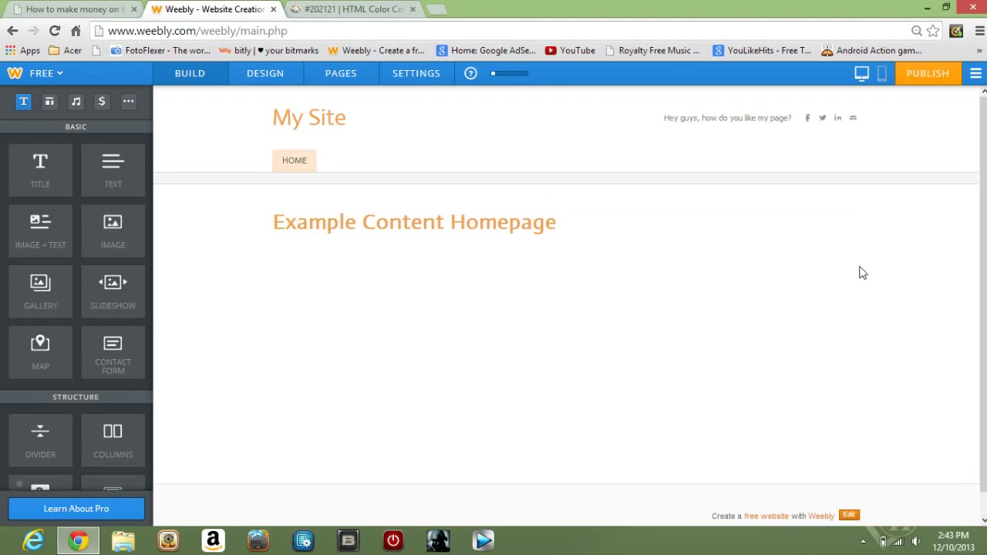
scroll(862, 273, "down", 1)
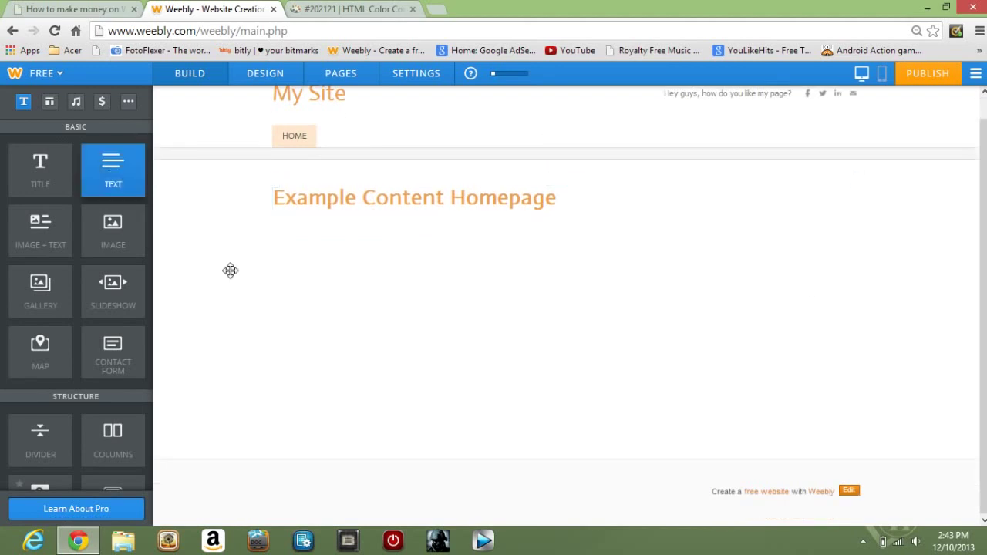
Add a text element below the title reading "This is an example text relating on how you can make a simple and easy website with weebly :D"
left_click_drag(161, 222, 416, 344)
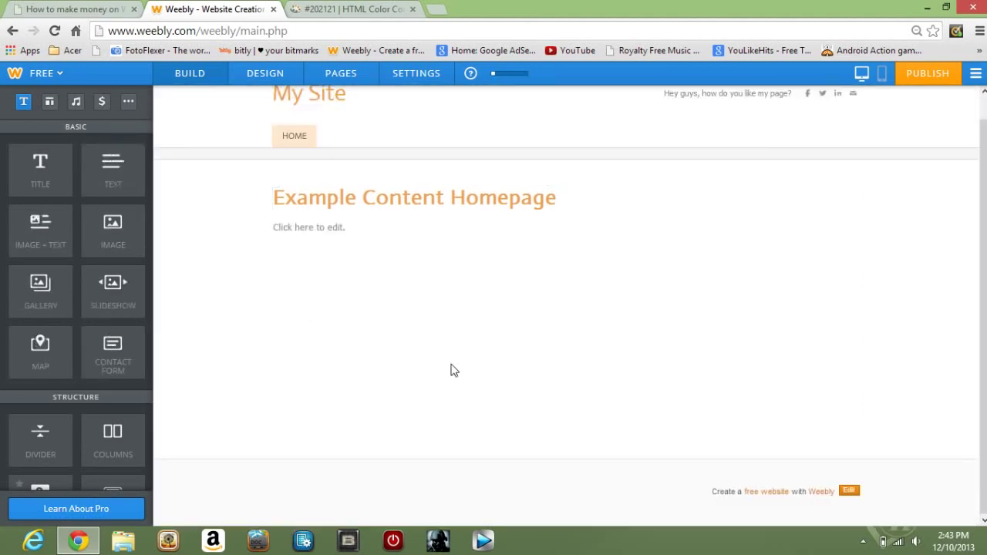
left_click(117, 9)
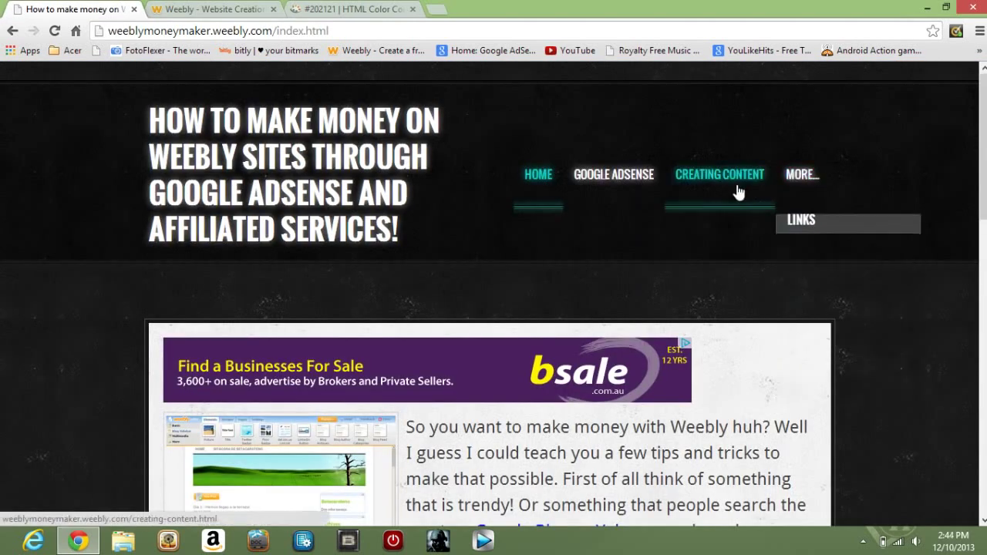
left_click(354, 9)
left_click(245, 11)
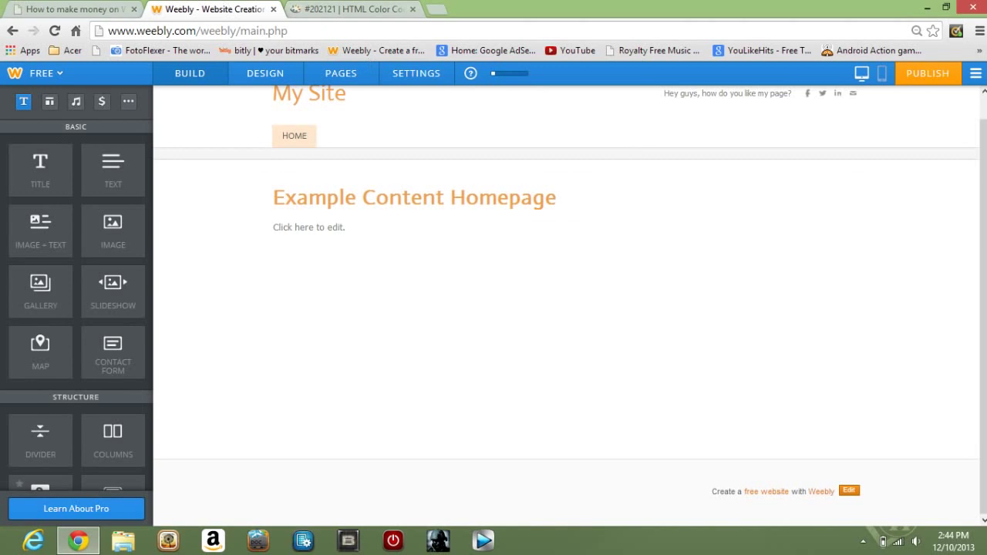
left_click(553, 230)
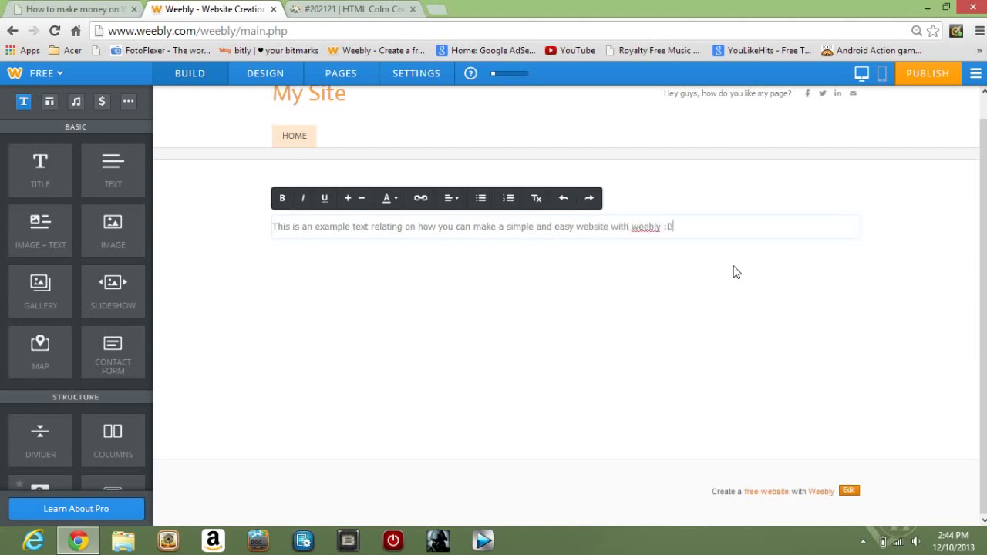
Enlarge the whole example text sentence by one size step and make it bold
left_click_drag(698, 228, 272, 227)
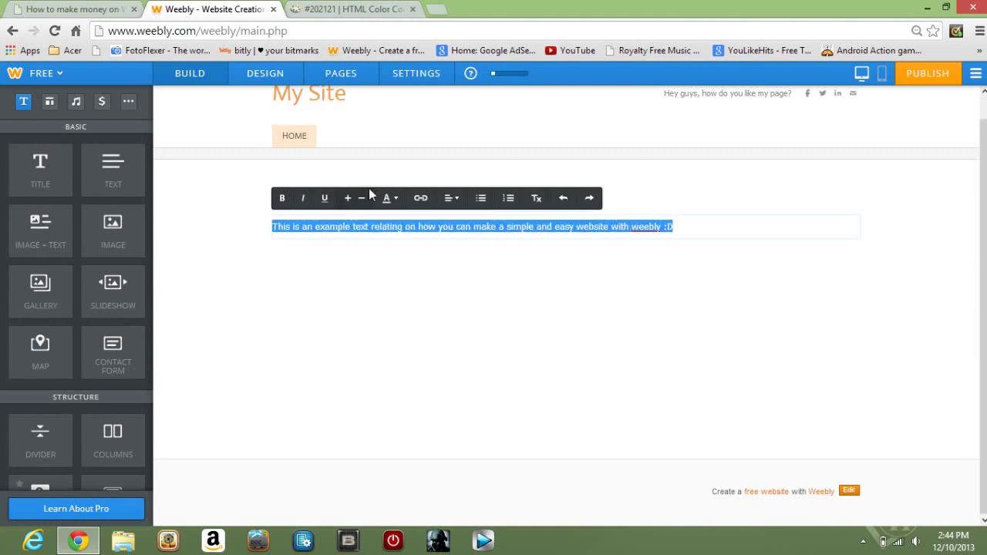
left_click(348, 205)
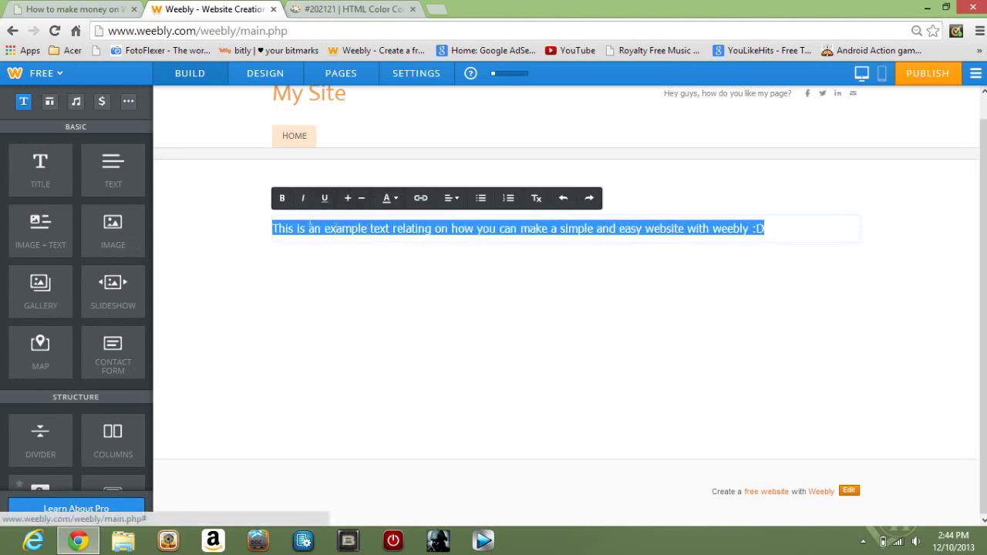
left_click(283, 209)
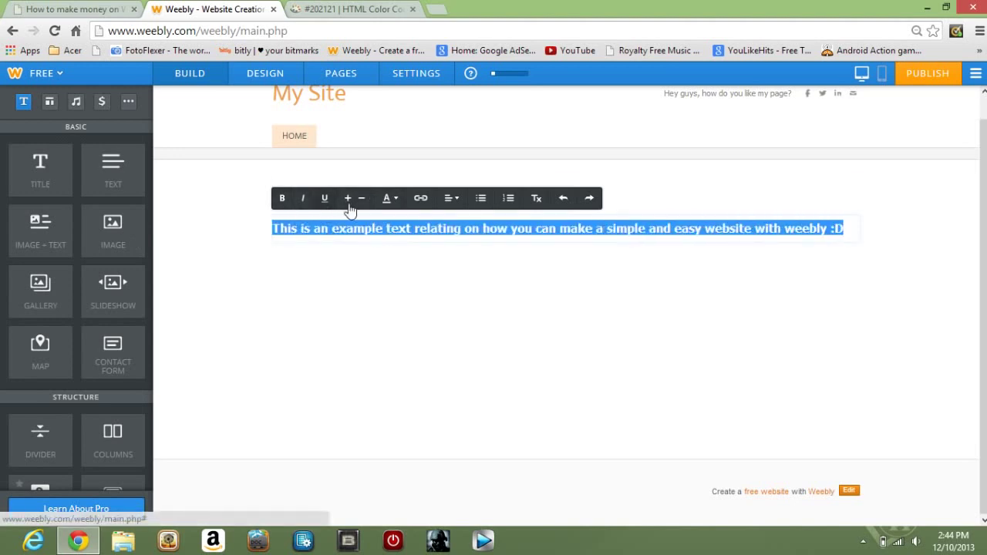
left_click(400, 208)
left_click(902, 290)
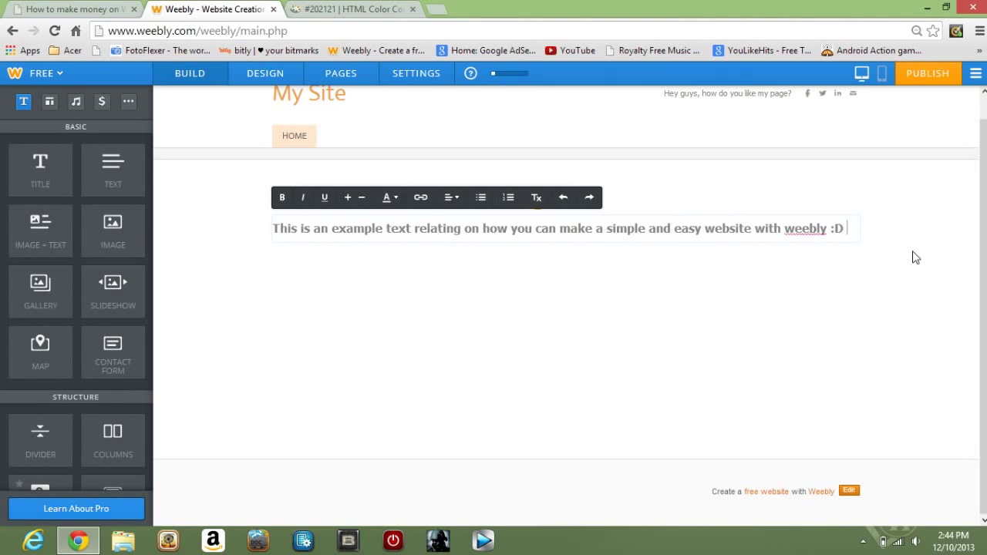
key("Return")
type("www.YouTube.com")
left_click(469, 300)
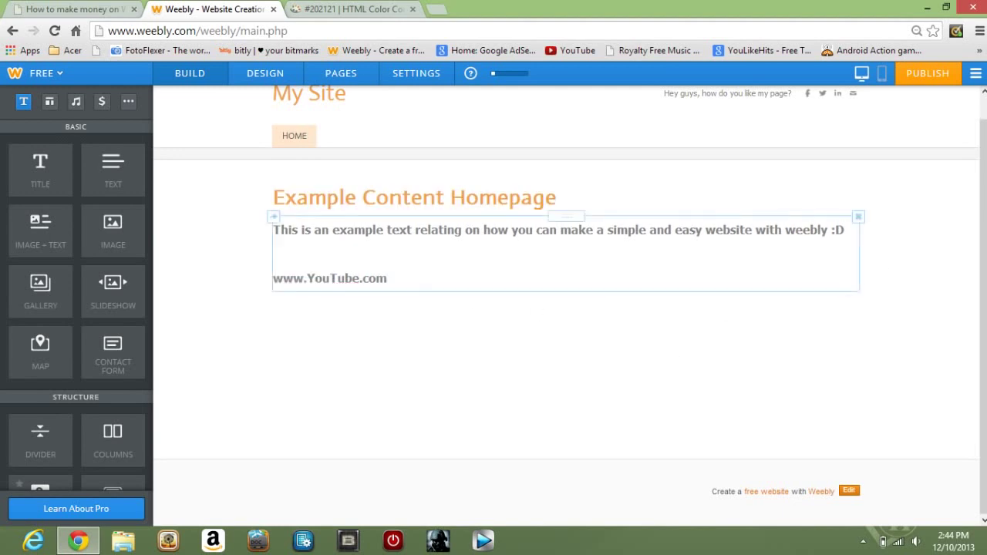
left_click_drag(387, 278, 273, 278)
left_click(391, 198)
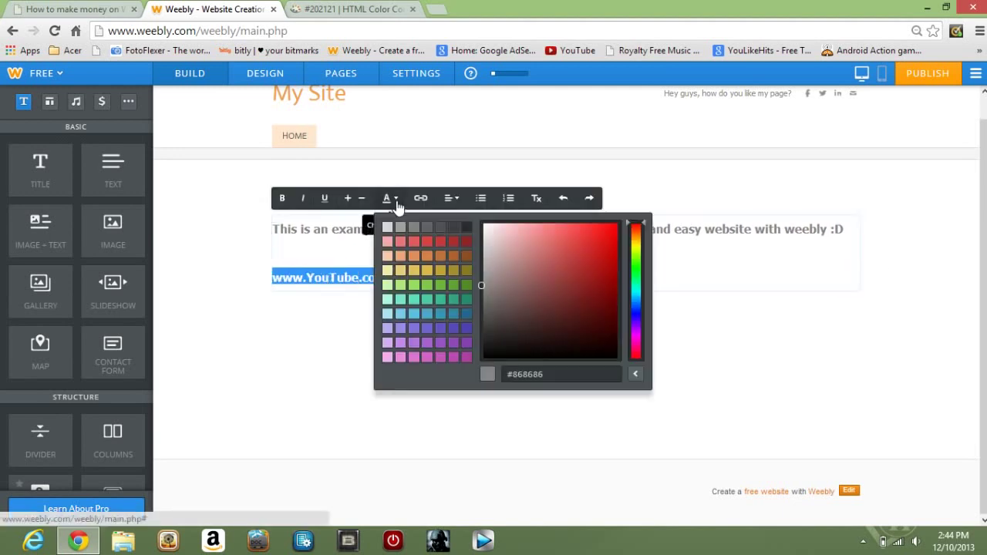
left_click(640, 311)
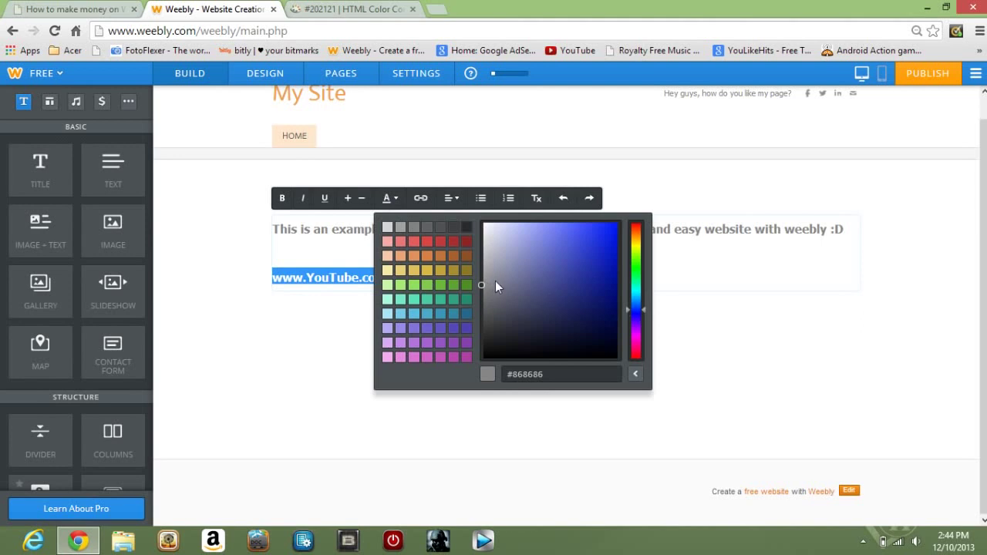
left_click(479, 286)
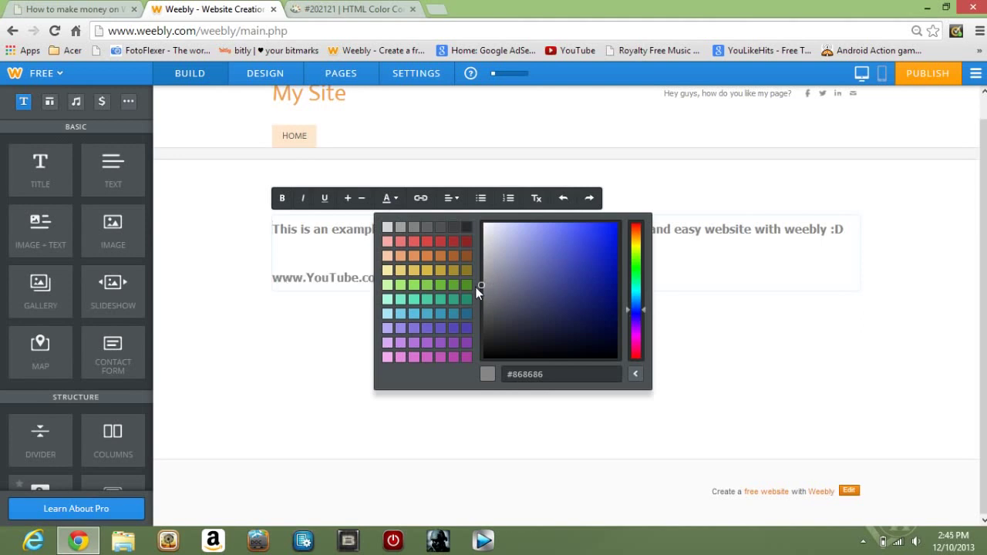
left_click_drag(478, 285, 624, 229)
left_click(829, 338)
left_click_drag(387, 274, 273, 274)
left_click(390, 198)
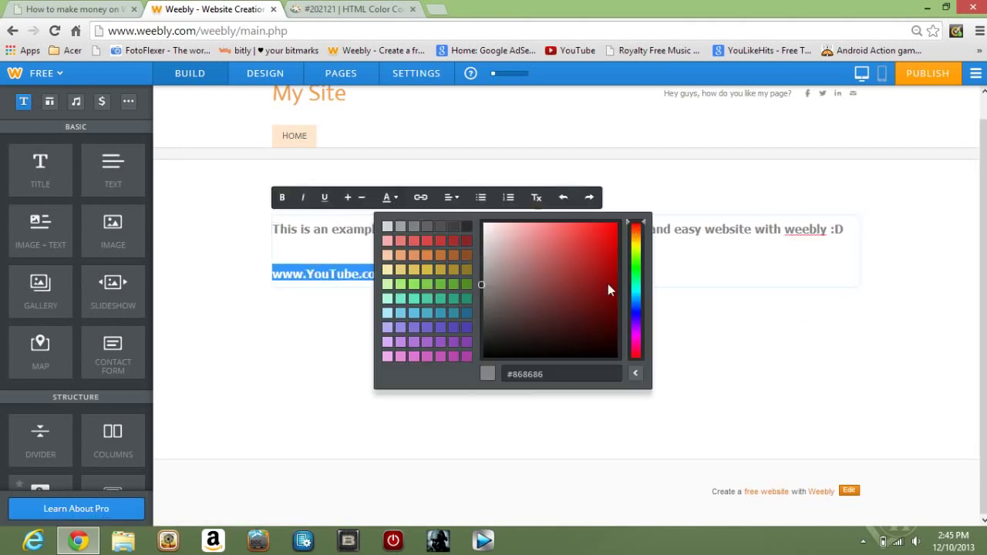
left_click(640, 312)
left_click(609, 228)
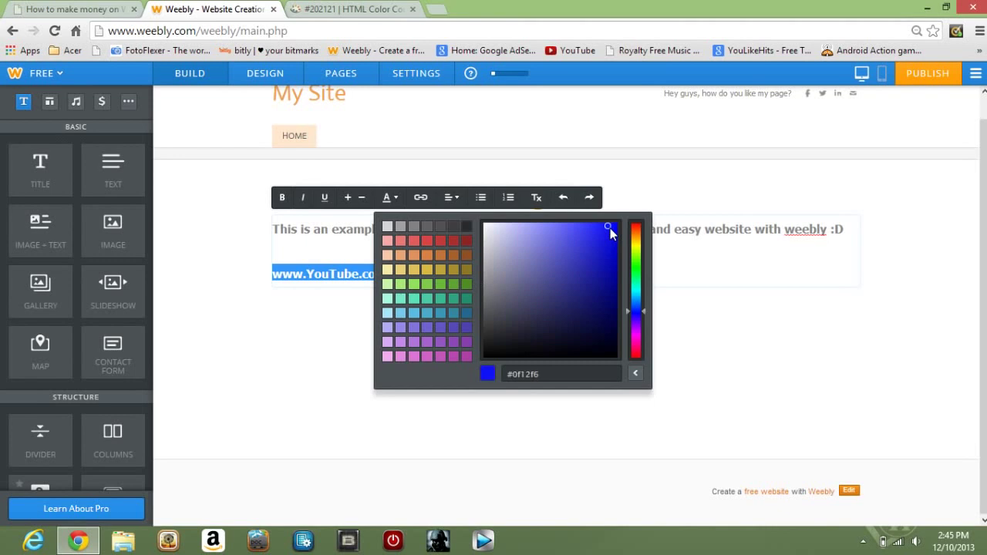
left_click(913, 347)
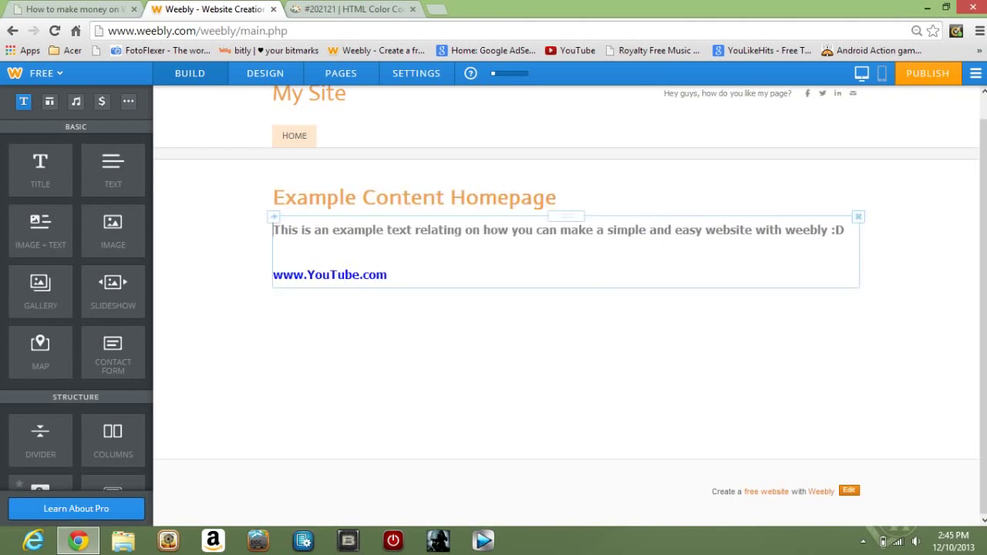
Look through the Basic, Structure and Media elements that can be added to the page
scroll(116, 246, "down", 3)
scroll(121, 239, "down", 2)
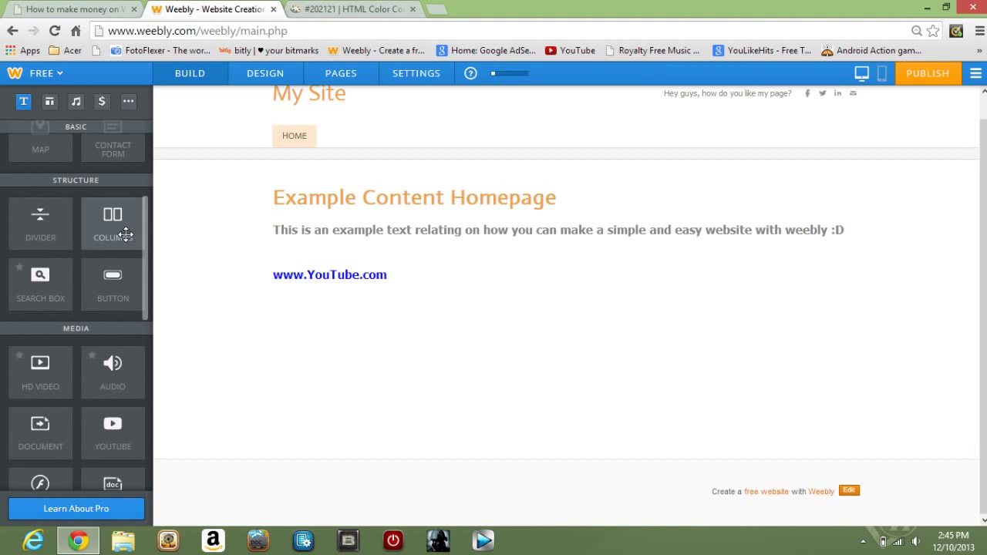
left_click_drag(146, 255, 132, 352)
scroll(139, 340, "up", 4)
scroll(77, 311, "up", 1)
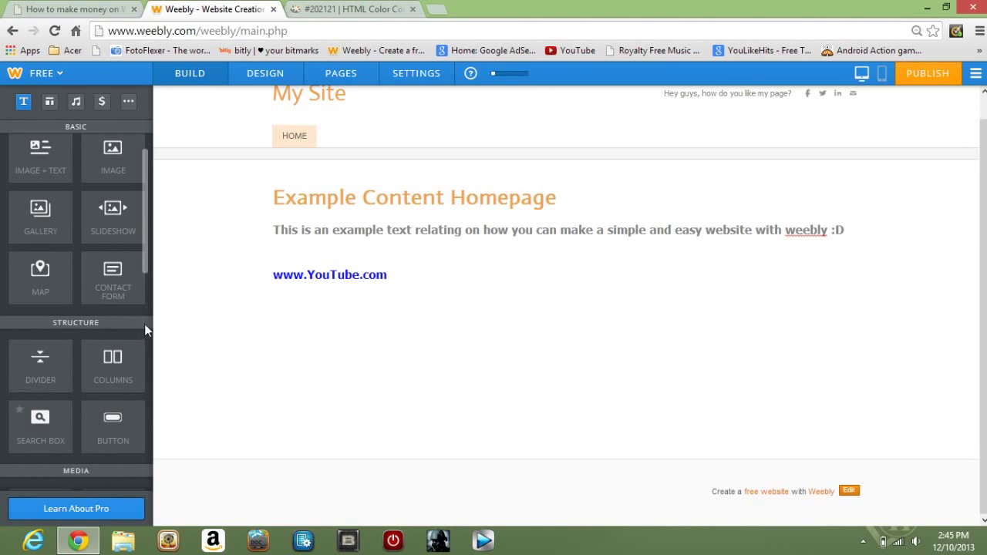
scroll(147, 252, "up", 1)
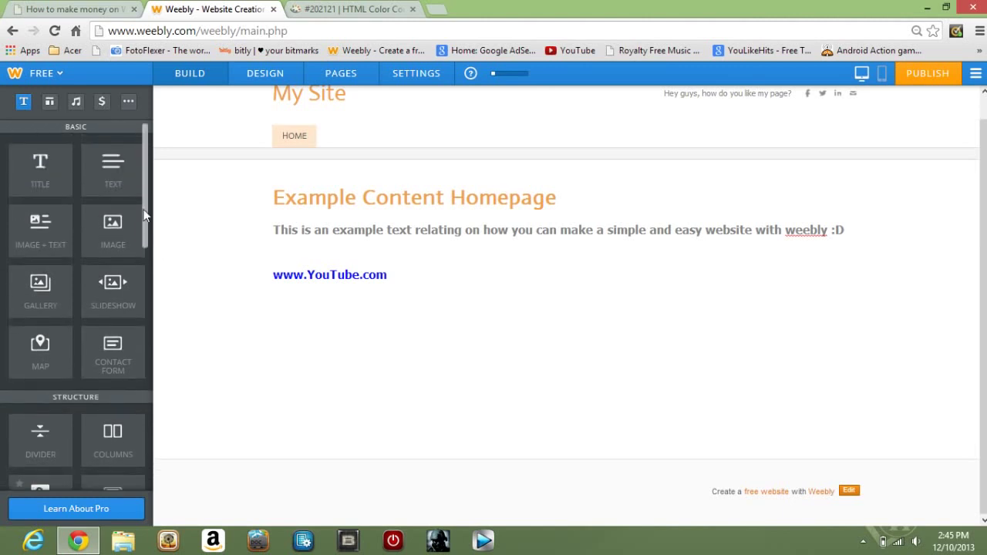
scroll(143, 216, "down", 1)
scroll(139, 223, "up", 1)
Insert a two-column layout below the page title and move the example text block into its right column
scroll(124, 236, "down", 2)
left_click_drag(116, 254, 374, 296)
left_click_drag(563, 216, 665, 308)
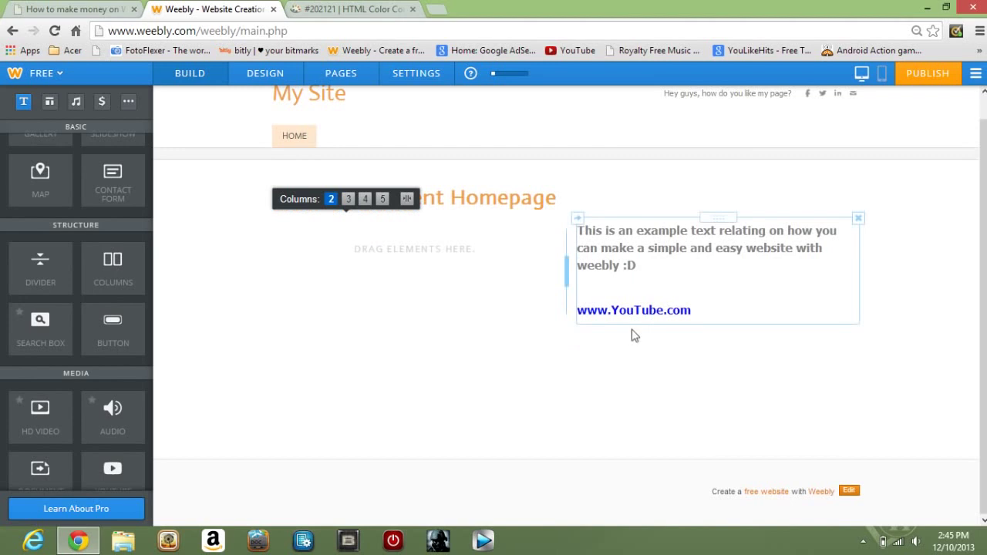
Narrow the left column and place a Google AdSense element in it
left_click_drag(569, 278, 522, 293)
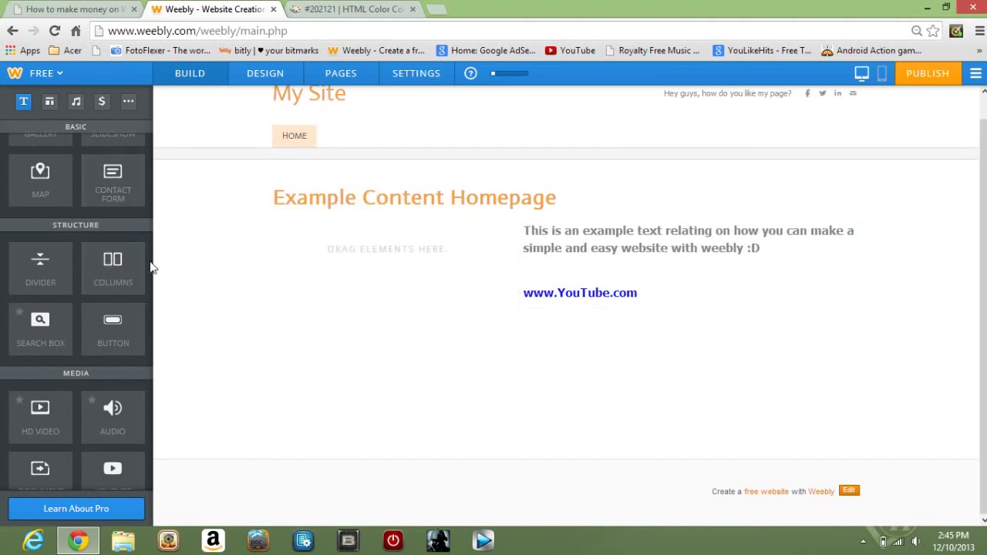
left_click_drag(145, 270, 365, 289)
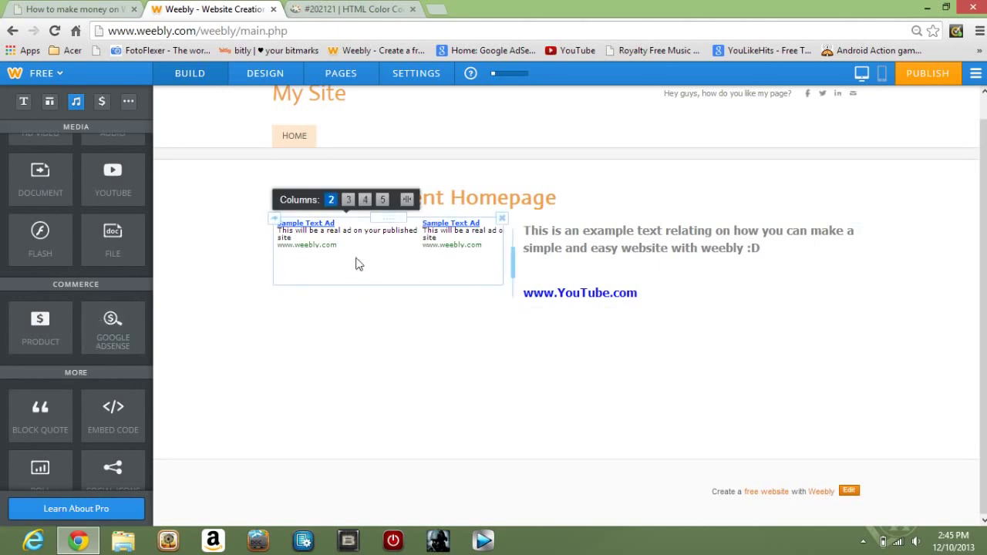
Review the Google AdSense setup instructions on the weeblymoneymaker site, then return to the page editor
left_click(77, 10)
scroll(897, 174, "down", 9)
scroll(913, 178, "up", 9)
left_click(615, 174)
scroll(670, 205, "down", 9)
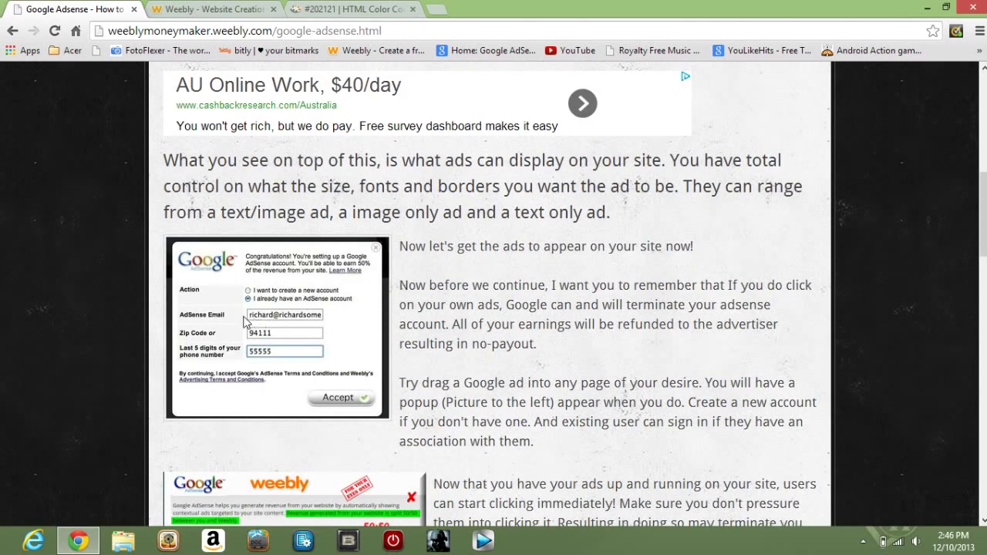
left_click(224, 8)
Set the AdSense element's palette to Custom and its ad format to Square Rectangle (250x250)
left_click(472, 267)
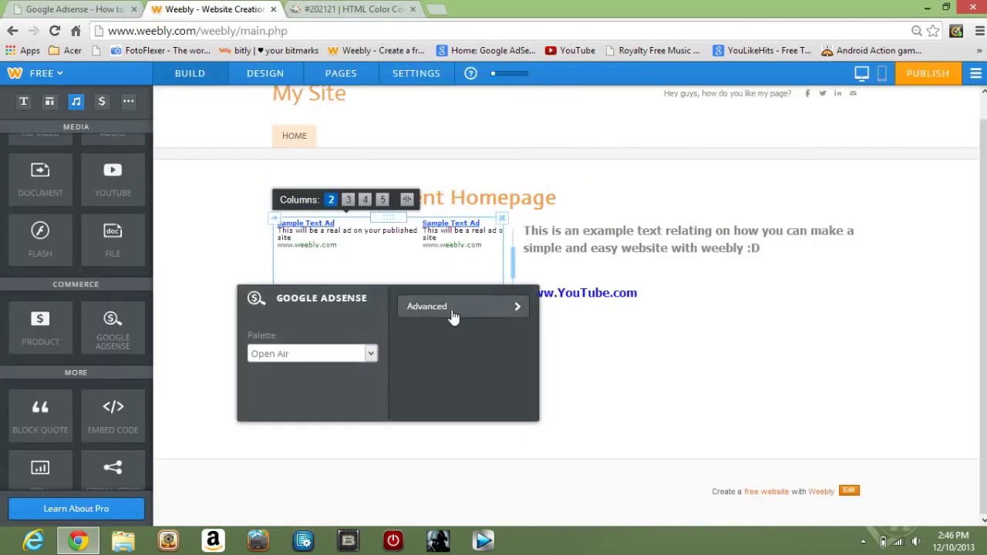
left_click(452, 314)
left_click(256, 392)
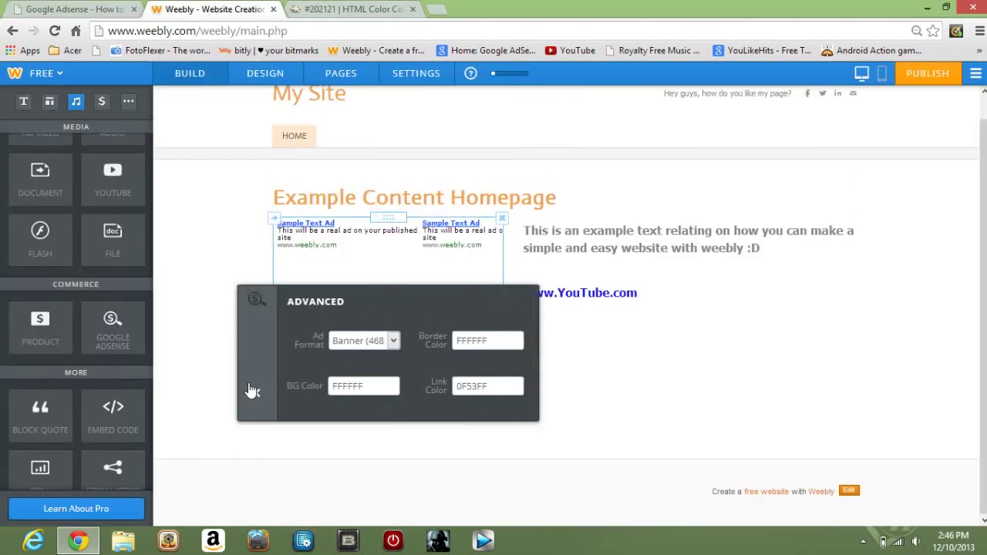
left_click(360, 353)
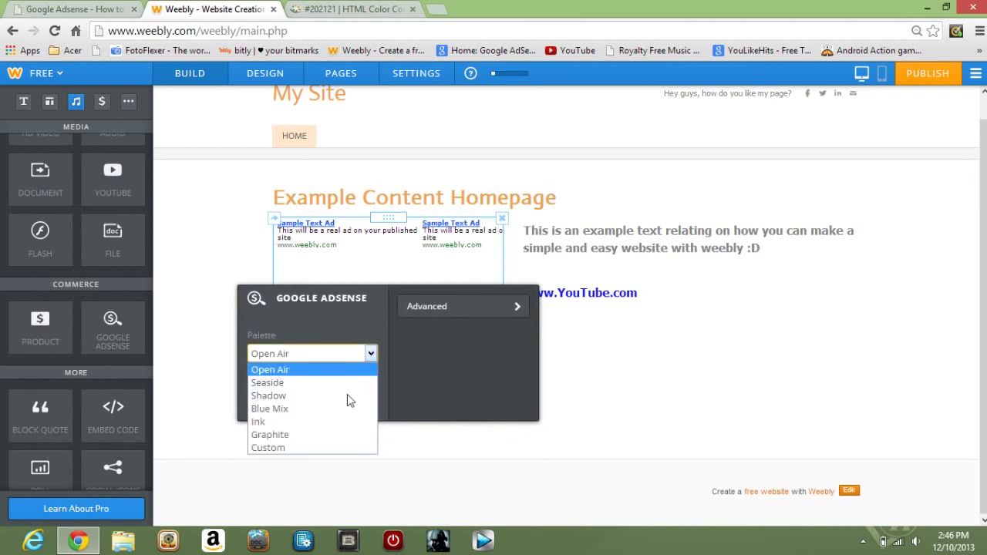
left_click(322, 448)
left_click(466, 307)
left_click(361, 343)
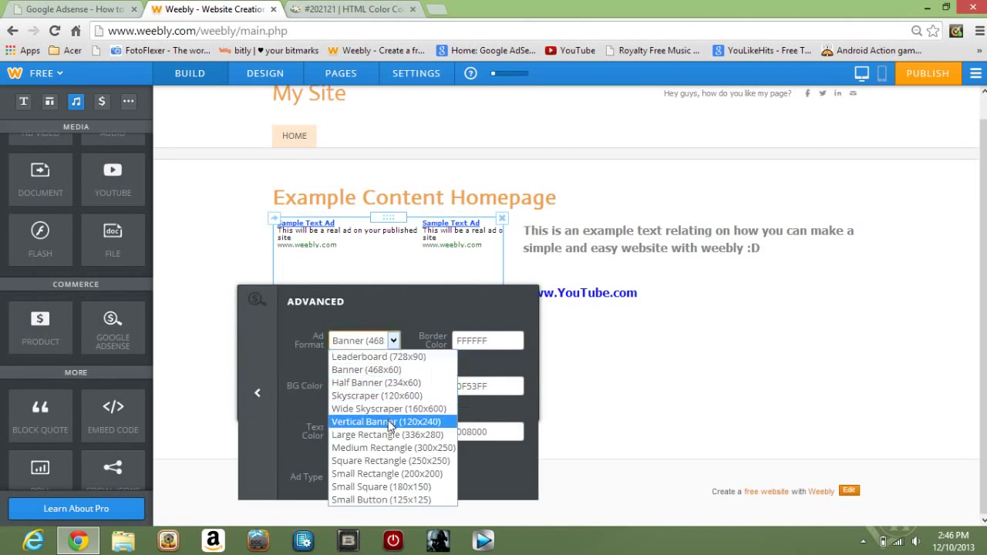
left_click(390, 463)
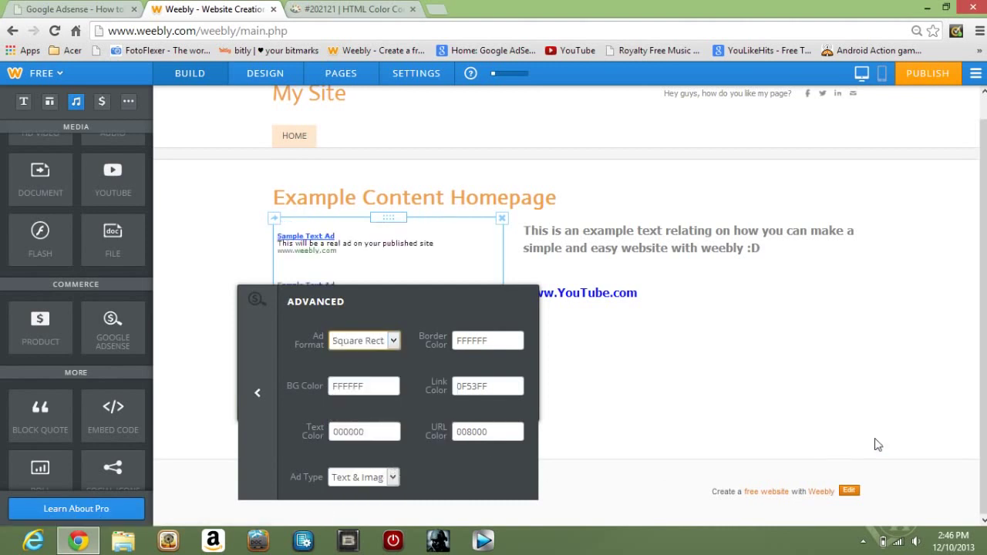
left_click(897, 420)
Clear the background colour and border colour values in the AdSense element's advanced settings
left_click(418, 279)
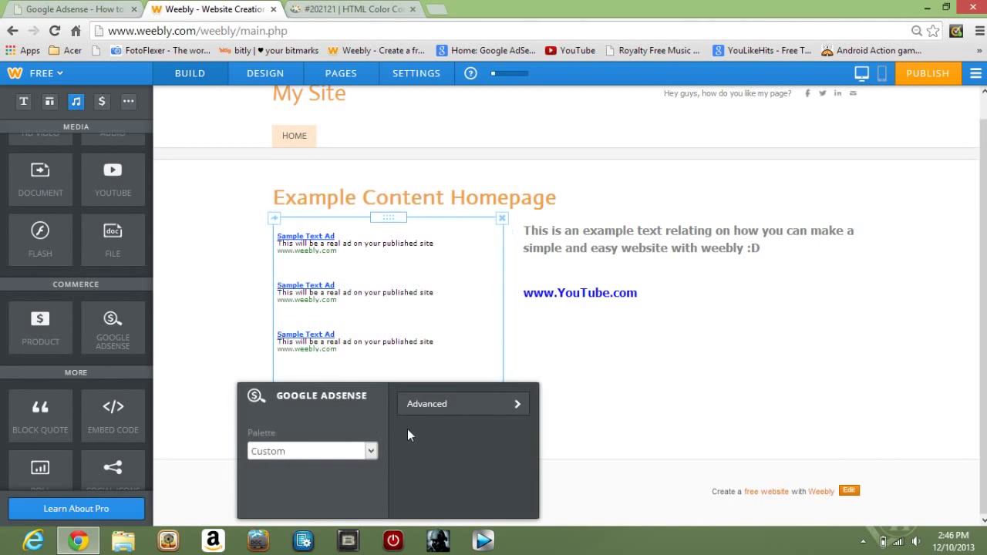
left_click(469, 421)
left_click(363, 412)
left_click(215, 403)
left_click(384, 323)
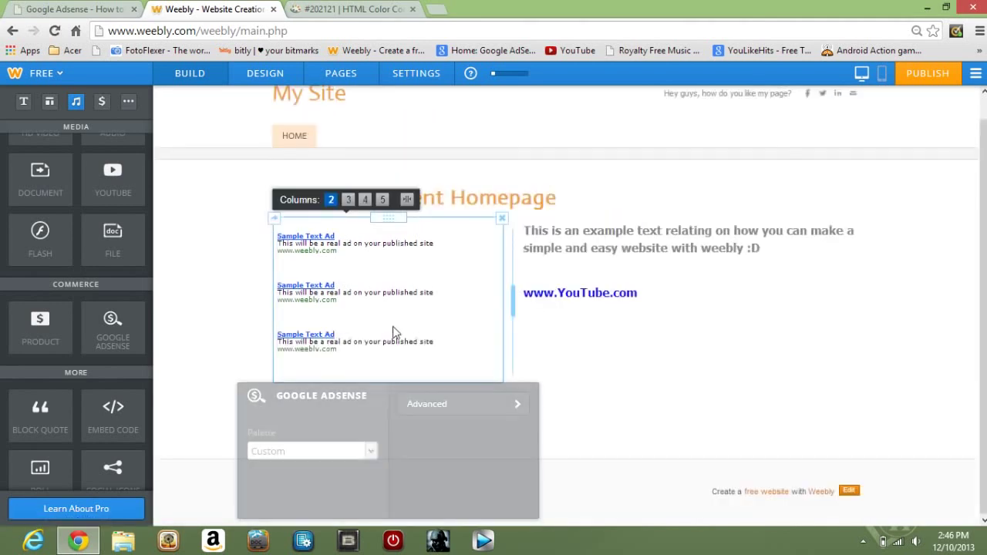
left_click(432, 410)
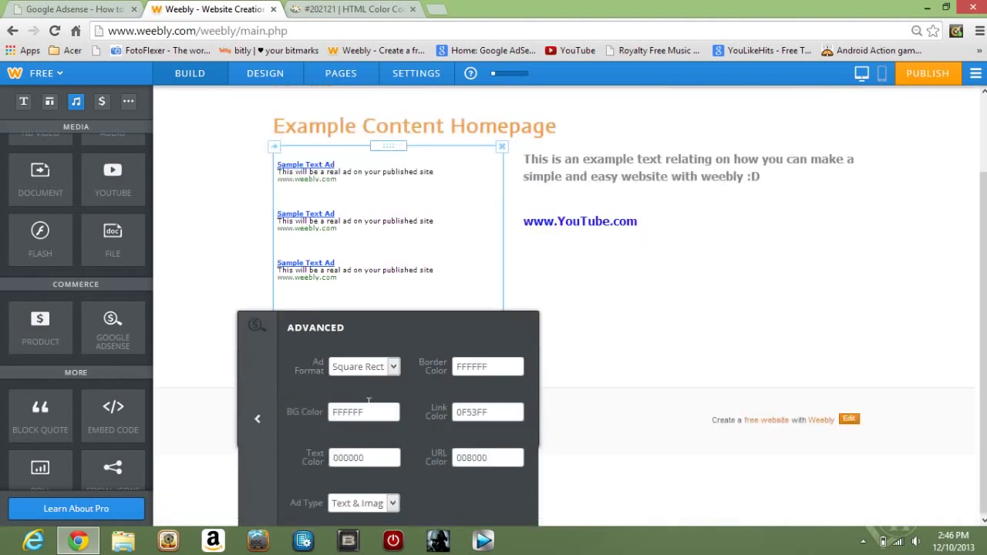
left_click_drag(363, 412, 300, 413)
key("BackSpace")
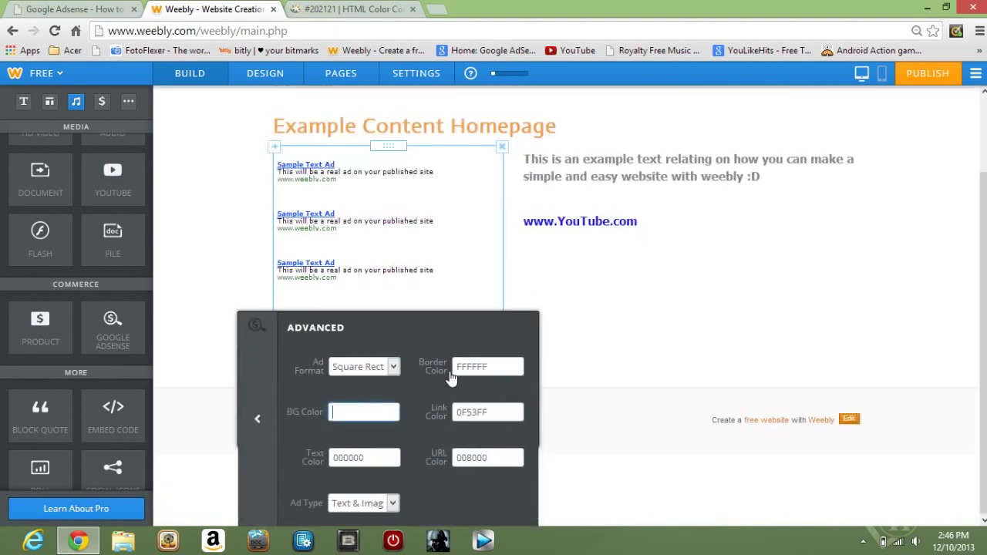
left_click_drag(456, 367, 439, 367)
key("BackSpace")
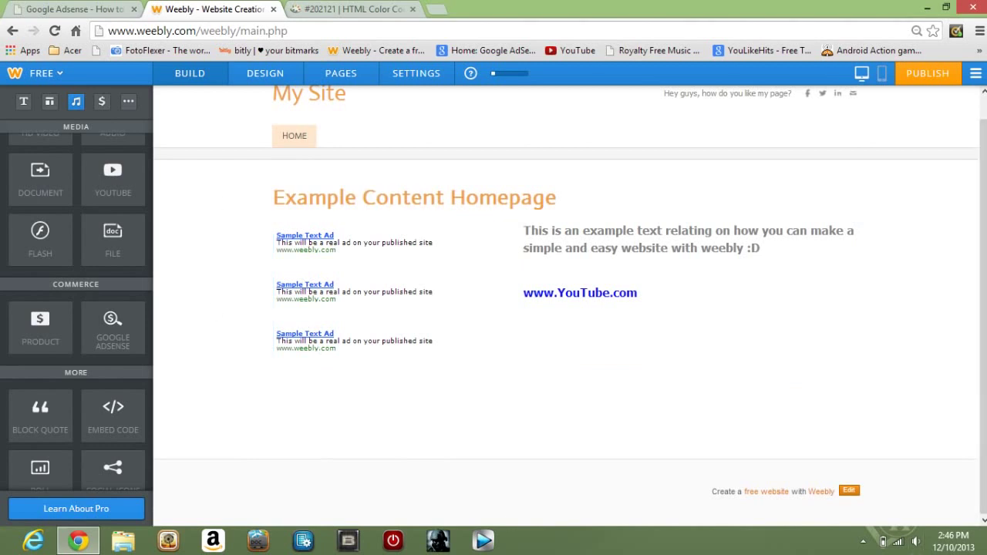
Set the URL colour in the AdSense element's advanced settings to 4c4c4c
left_click(430, 301)
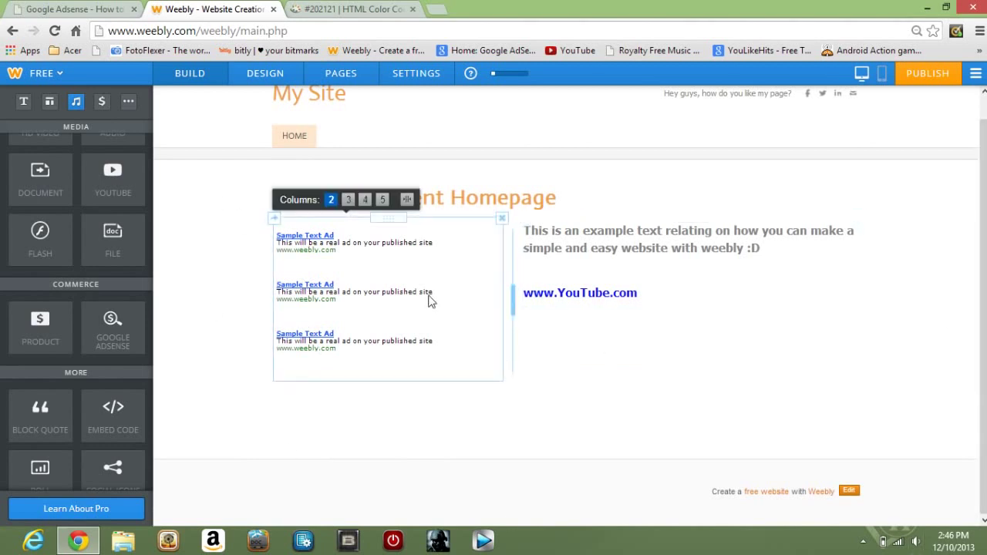
left_click(447, 402)
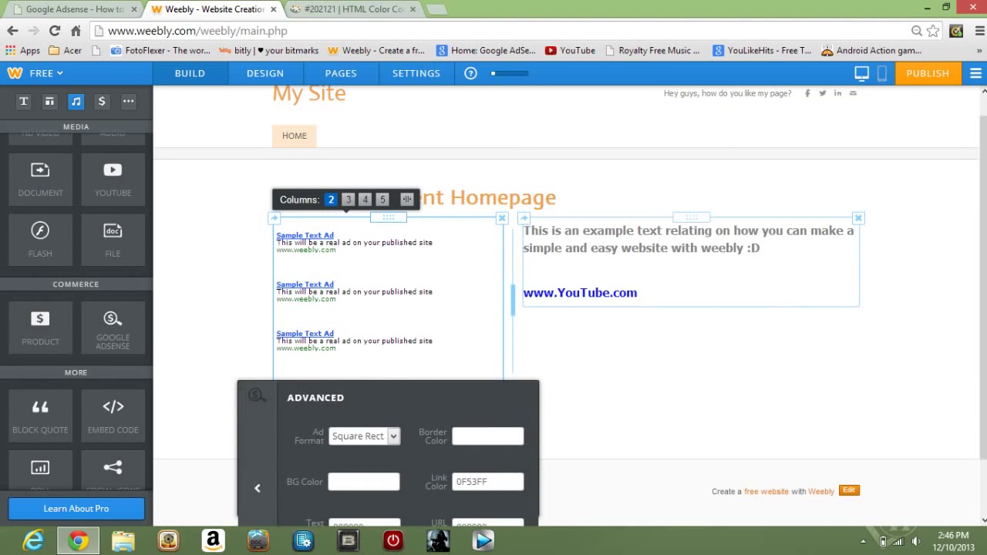
left_click_drag(378, 458, 268, 455)
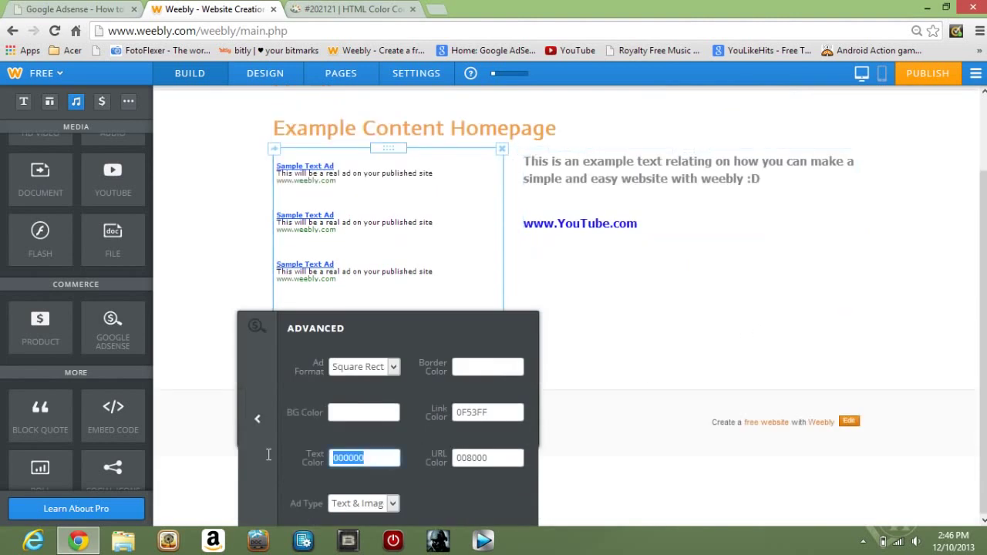
left_click(472, 497)
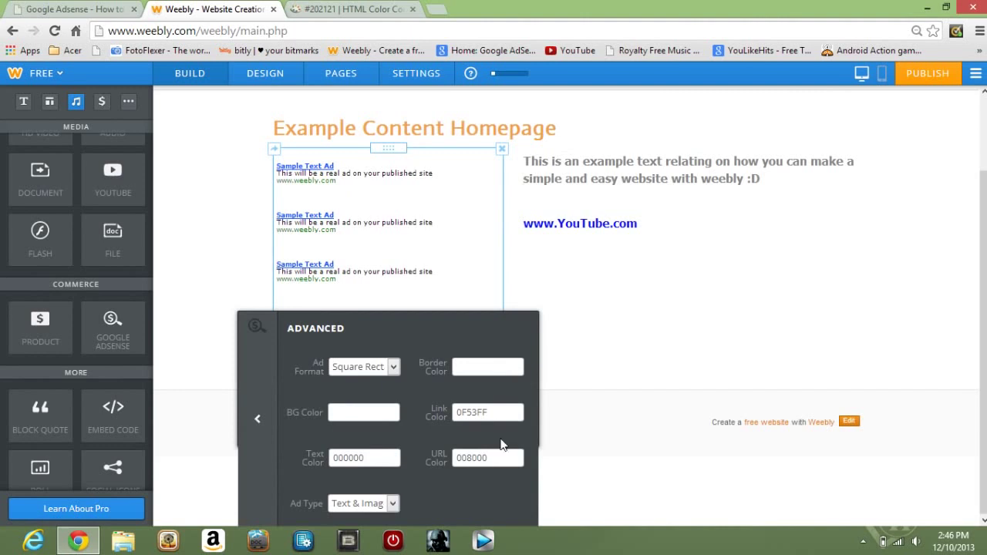
left_click_drag(487, 457, 389, 451)
key("BackSpace")
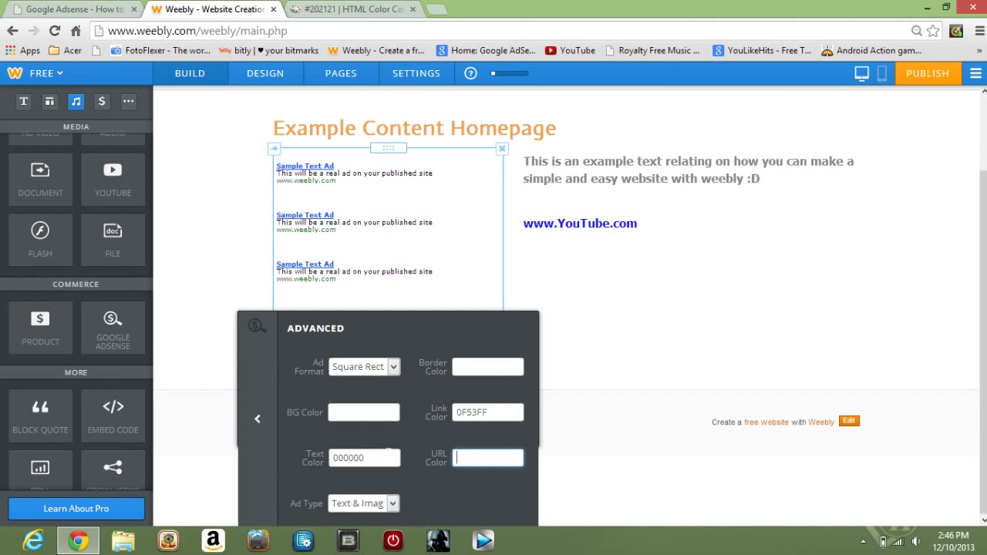
type("4c4c4c")
left_click(903, 378)
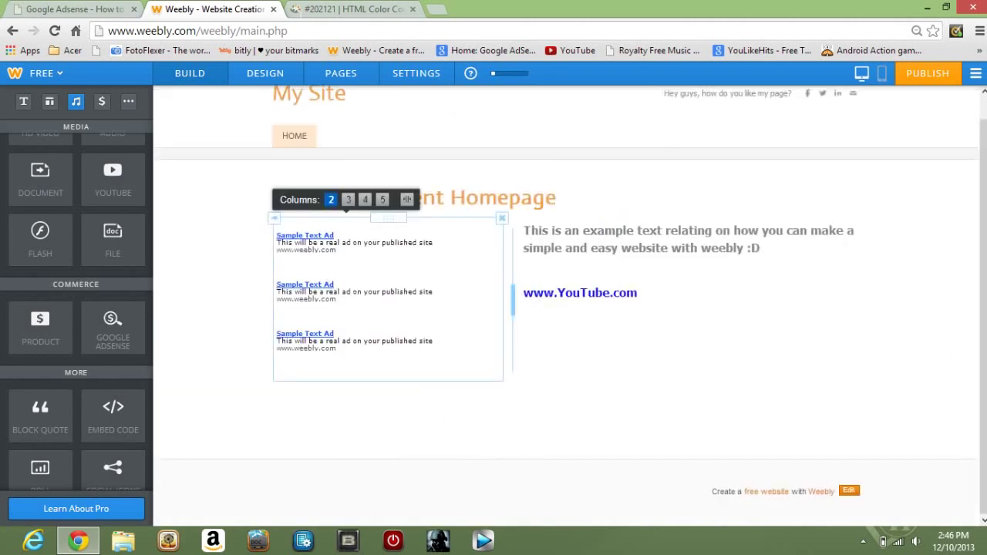
Sample grey-teal shades on colorpicker.com and highlight the hex code, then return to the Weebly page editor
left_click(324, 9)
mouse_move(178, 326)
left_mouse_down()
mouse_move(251, 332)
mouse_move(220, 209)
mouse_move(189, 217)
left_mouse_up()
left_click_drag(290, 150, 231, 149)
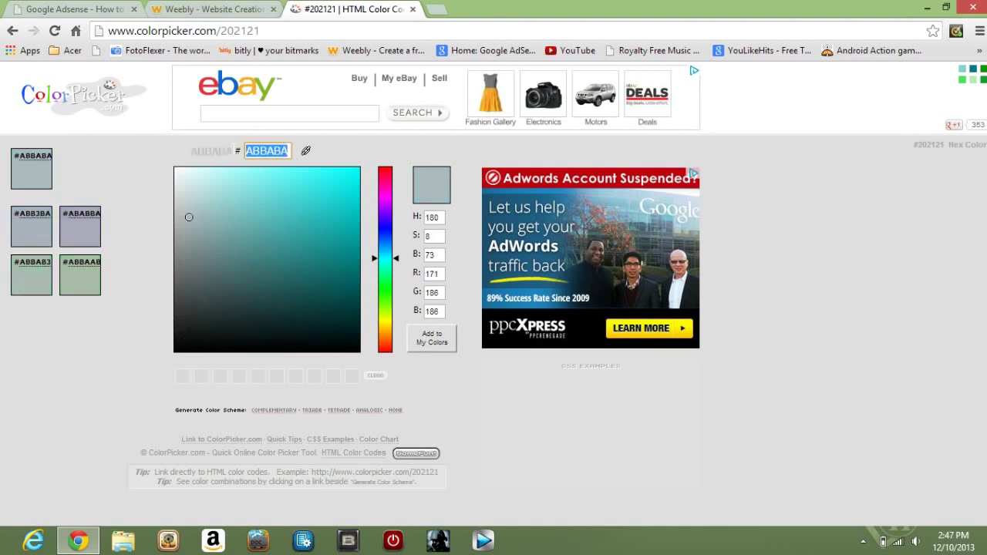
left_click(352, 155)
mouse_move(188, 220)
left_mouse_down()
mouse_move(183, 335)
mouse_move(229, 339)
mouse_move(234, 202)
mouse_move(226, 205)
left_mouse_up()
left_click(221, 9)
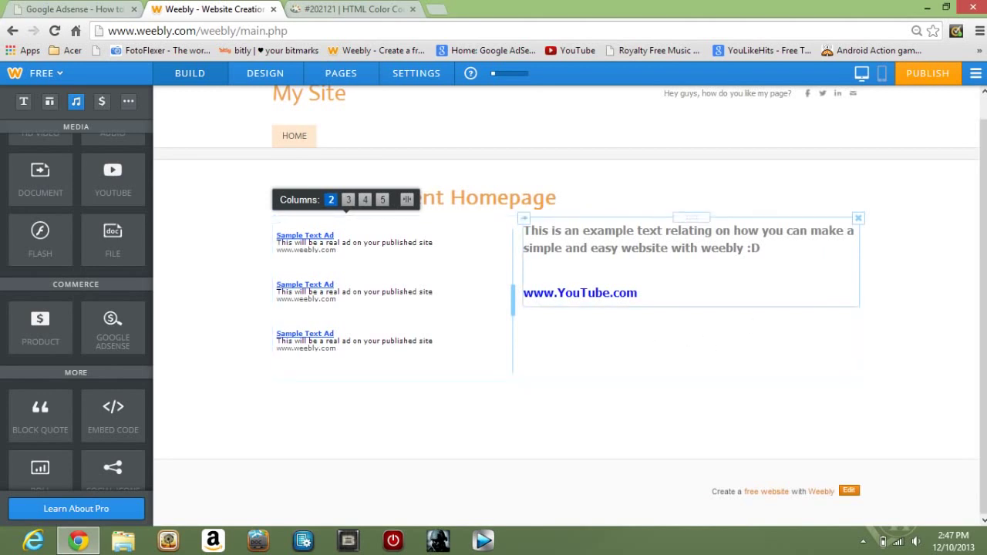
Narrow the left column holding the AdSense ad so the text column gets wider
left_click_drag(512, 309, 459, 308)
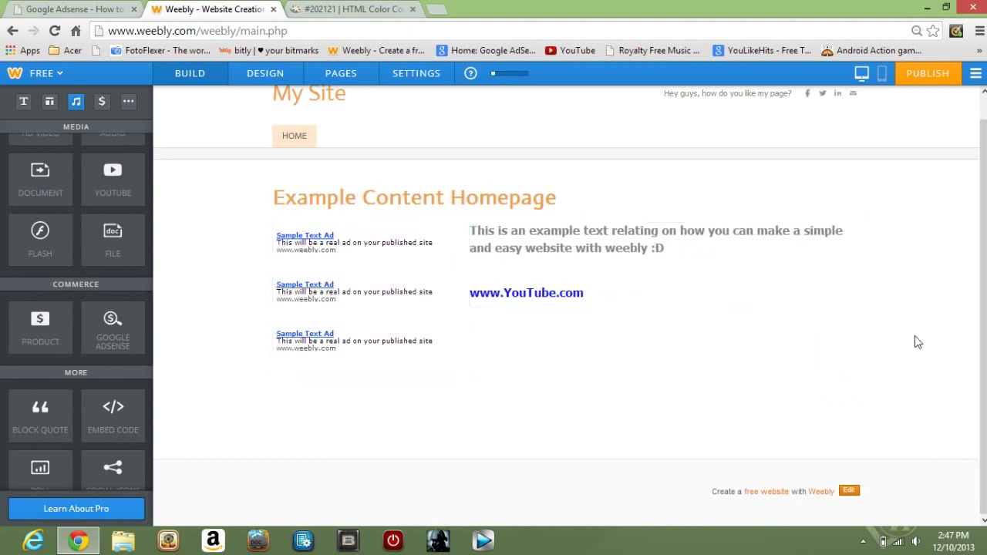
left_click_drag(584, 293, 467, 293)
left_click(904, 308)
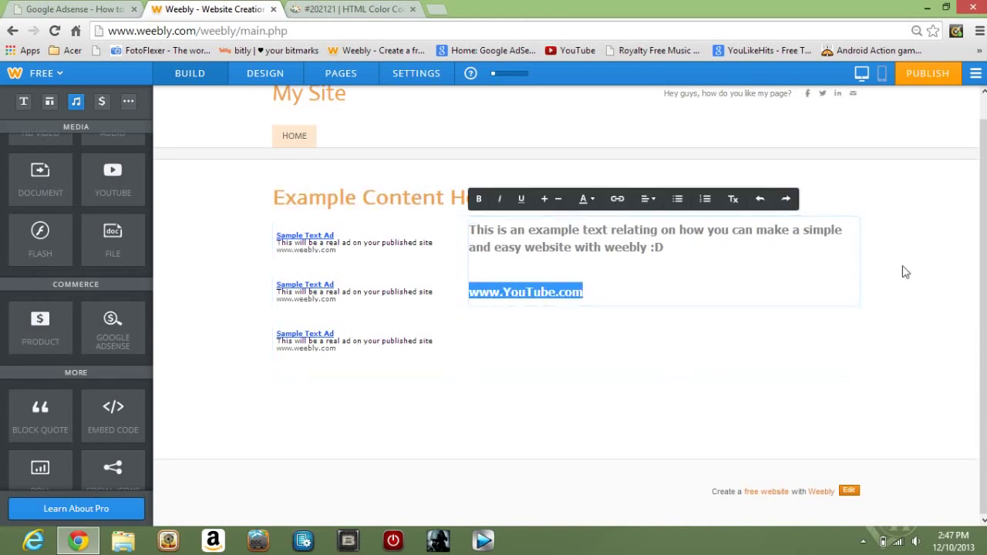
left_click(894, 301)
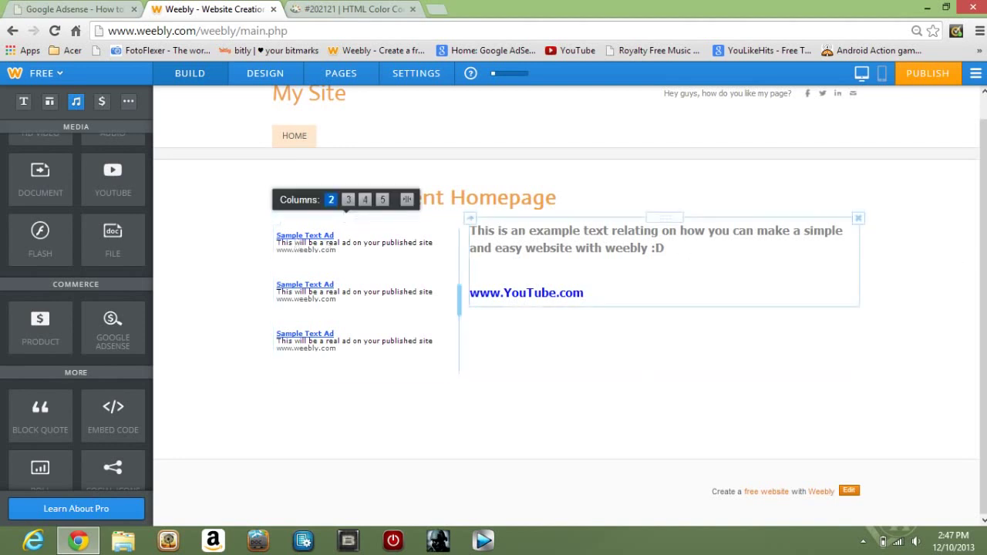
Append "How to make money online" to the bold example paragraph in the text column
left_click(478, 262)
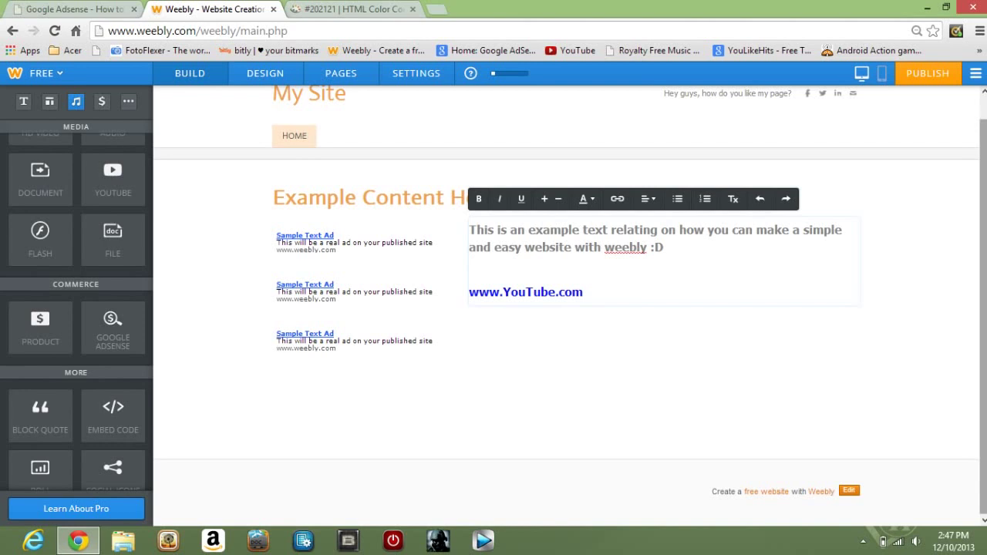
type("ow to make money online")
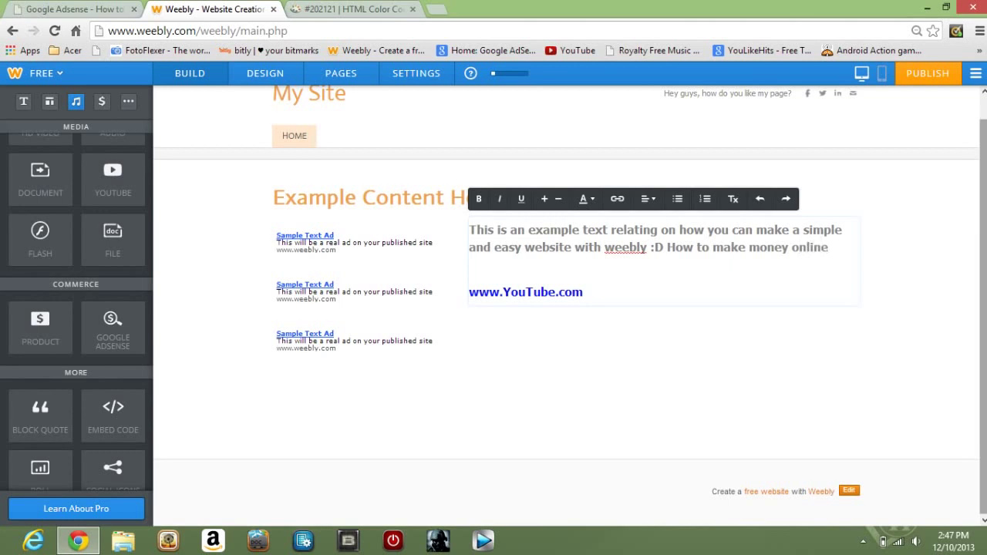
left_click_drag(830, 248, 676, 247)
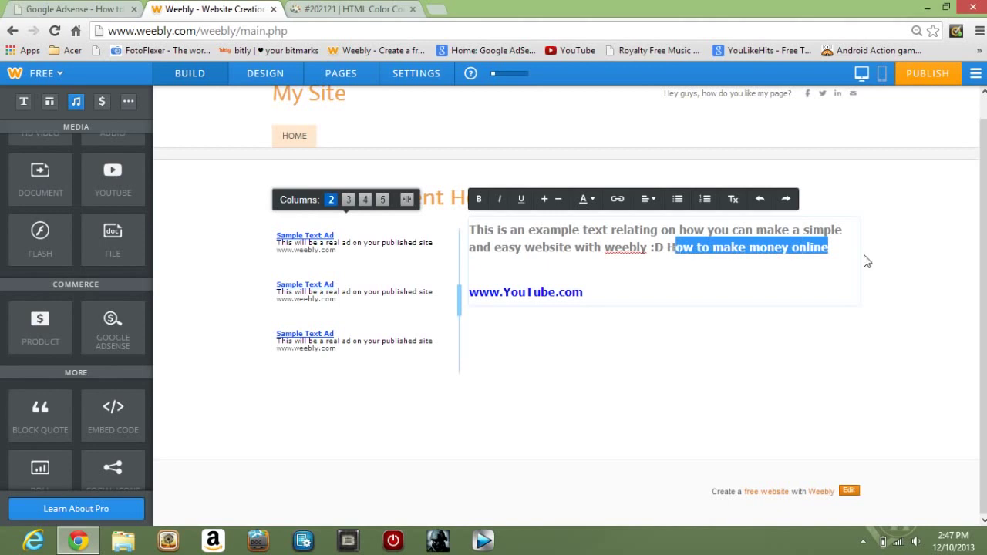
key("Right")
left_click_drag(667, 248, 808, 248)
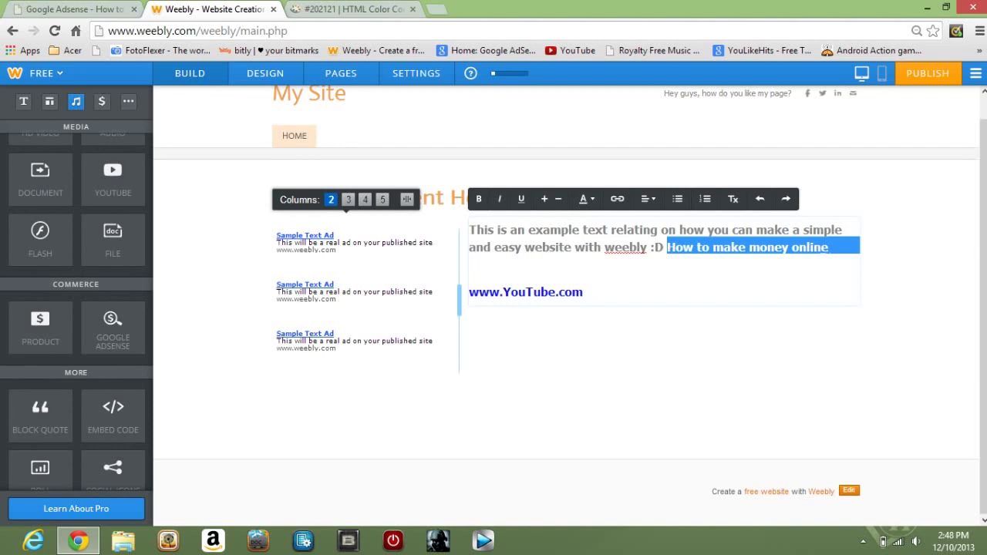
Add a line reading "Virool" below the bold paragraph and increase its font size
left_click(470, 261)
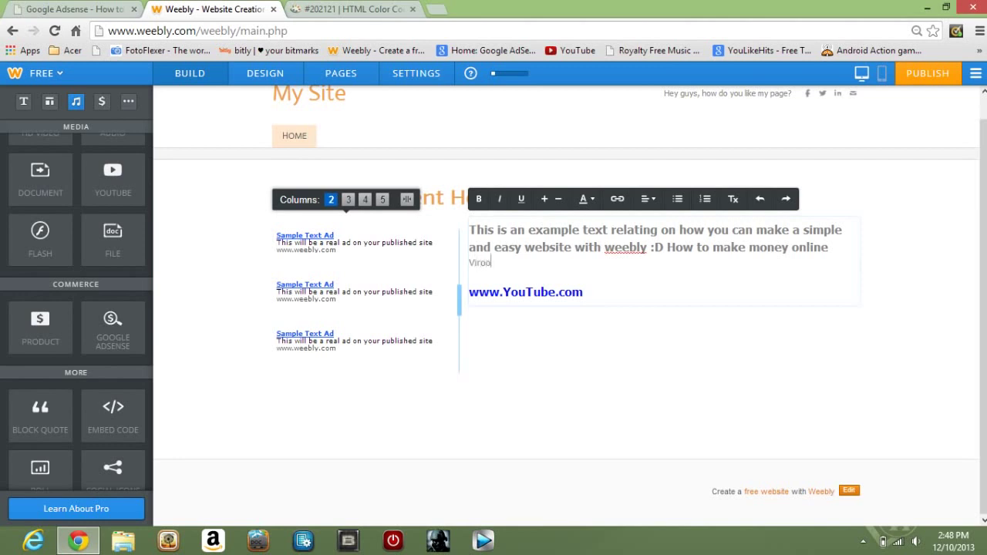
left_click_drag(493, 263, 469, 263)
left_click(545, 202)
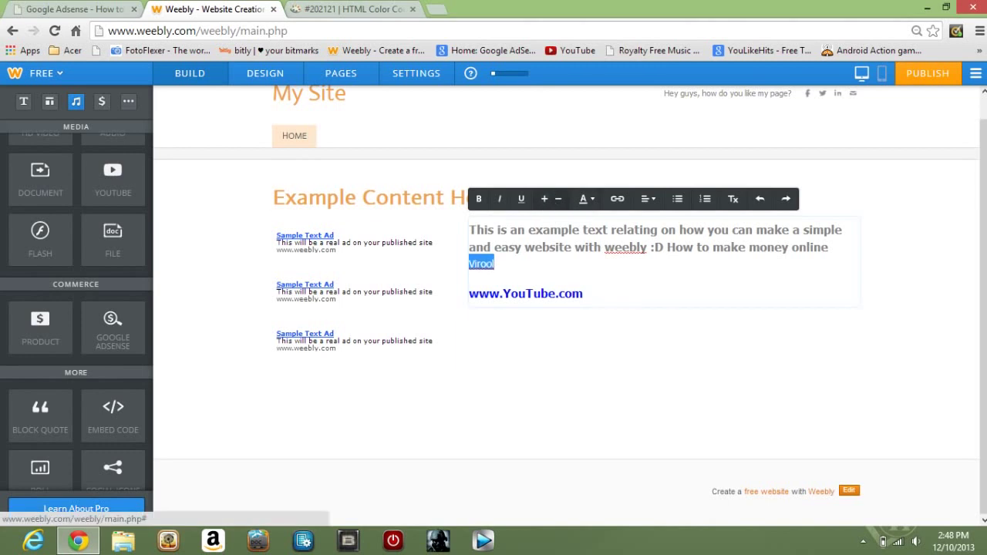
left_click(635, 311)
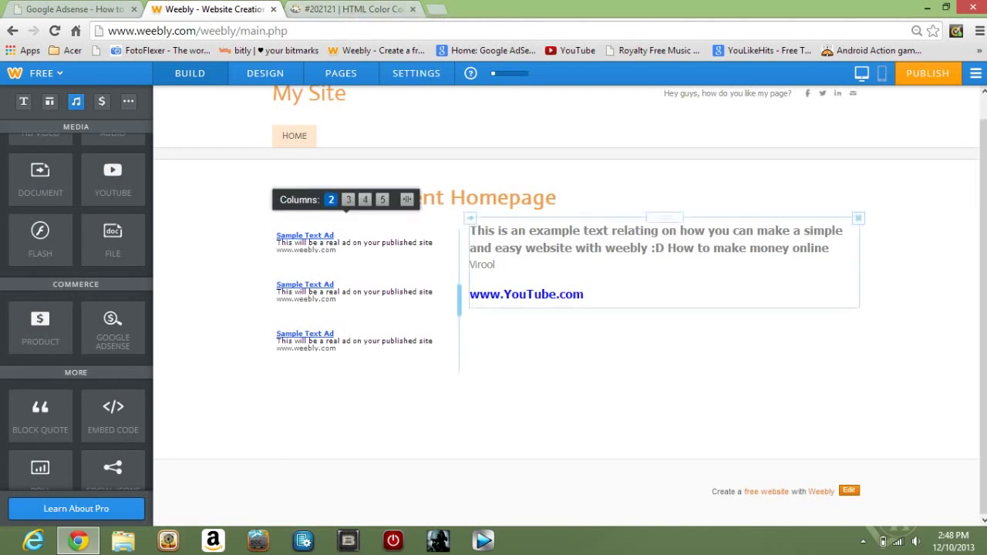
left_click_drag(667, 247, 495, 264)
left_click(495, 264)
left_click_drag(828, 247, 494, 264)
left_click(913, 234)
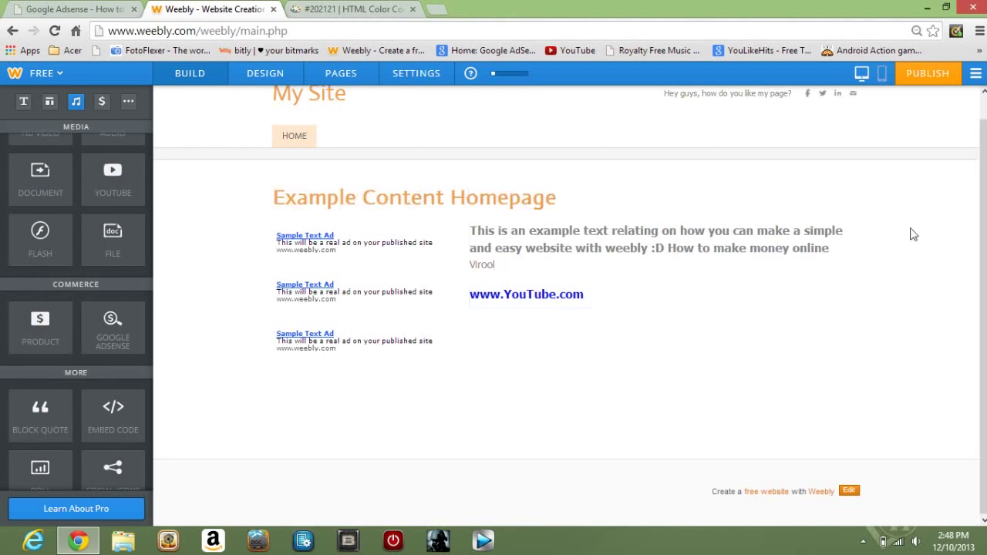
scroll(913, 234, "up", 1)
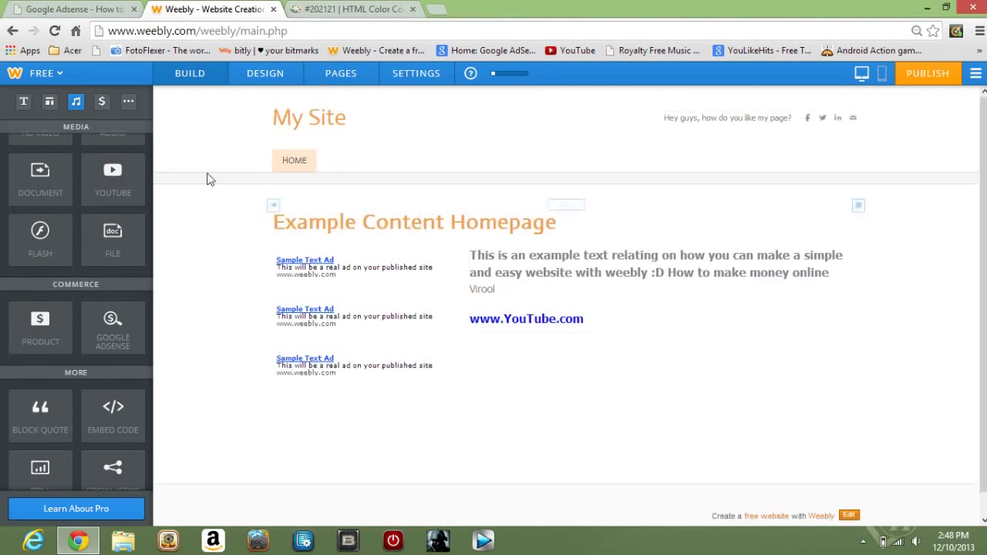
scroll(85, 169, "up", 6)
scroll(85, 189, "down", 6)
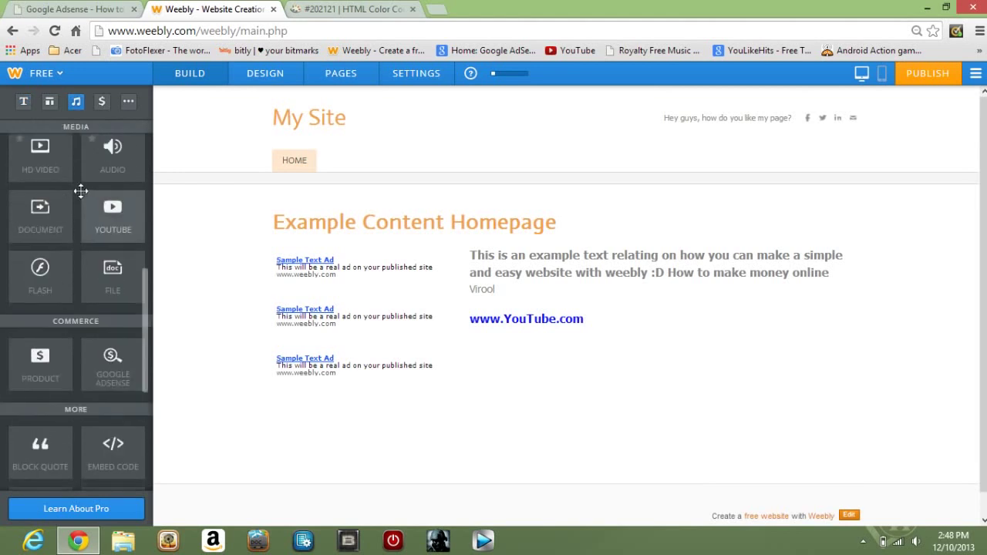
left_click_drag(81, 231, 460, 324)
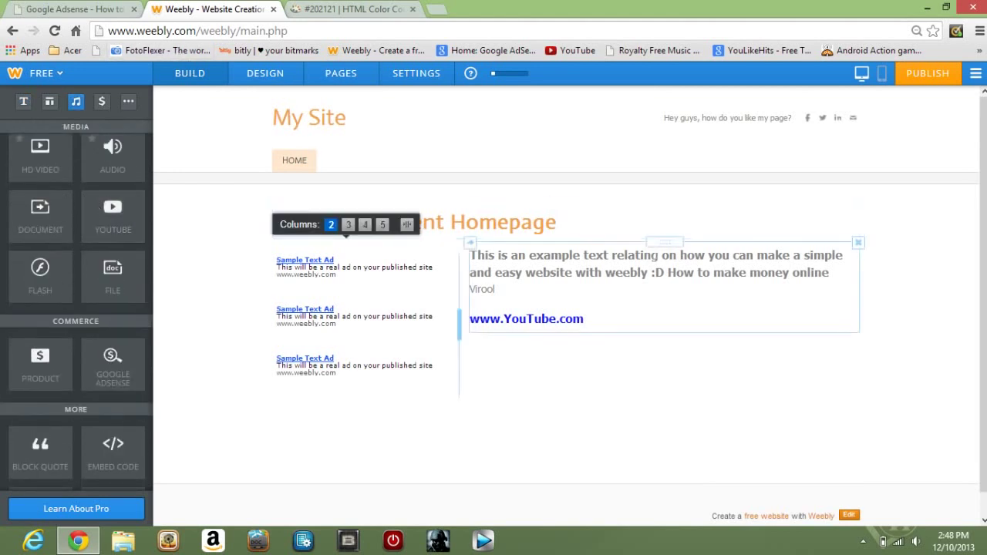
scroll(567, 303, "down", 1)
Look at the top of the Google AdSense page on the weeblymoneymaker site, then return to the page editor
left_click(74, 9)
scroll(749, 209, "up", 4)
scroll(933, 125, "up", 4)
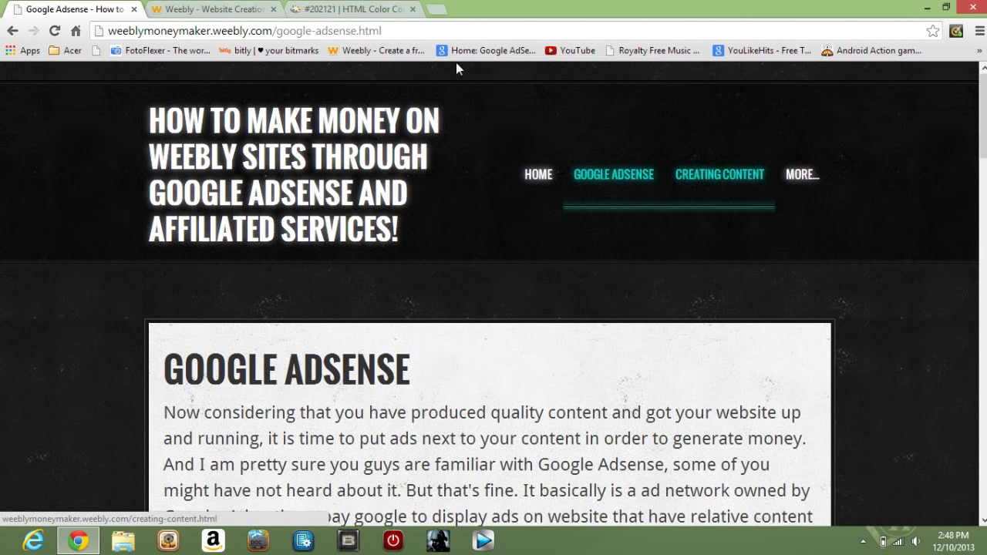
left_click(351, 8)
left_click(212, 8)
left_click(105, 8)
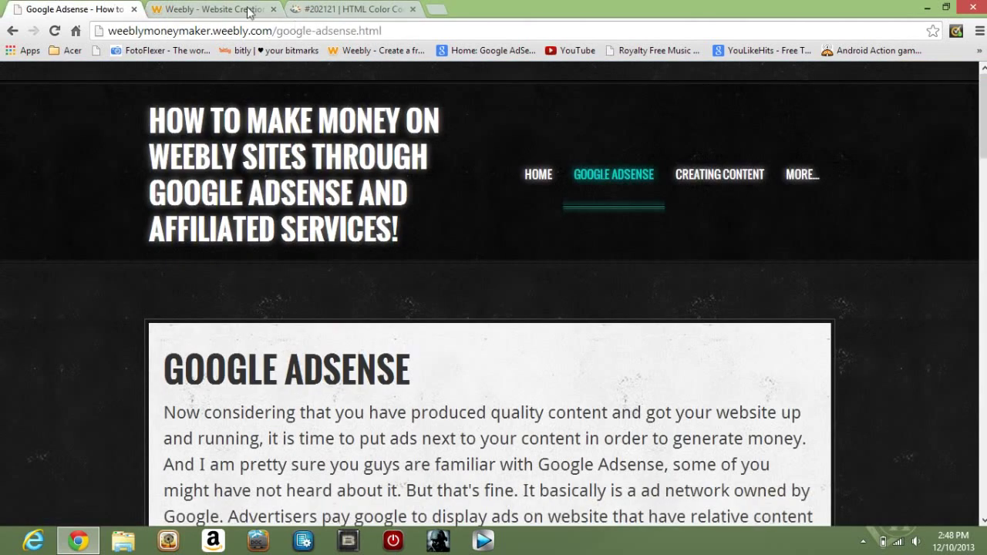
left_click(247, 9)
left_click(349, 9)
left_click(260, 11)
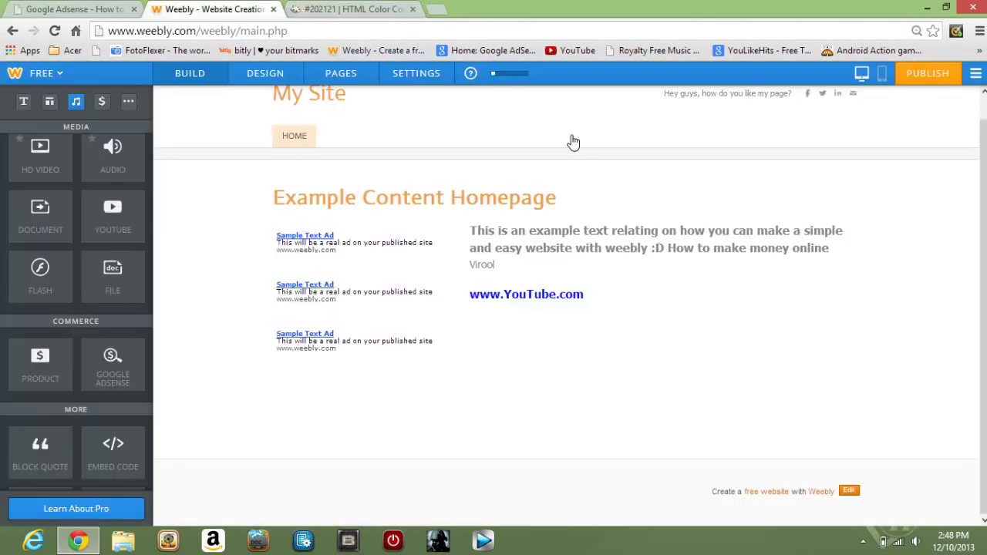
Add a standard page named Games with the No Header layout, then save it and open it for editing
left_click(340, 77)
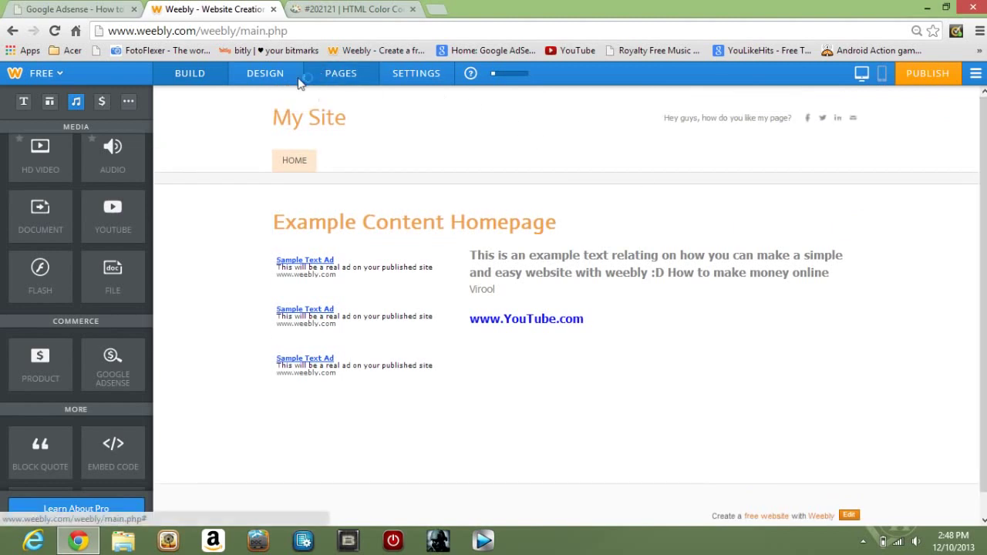
left_click(158, 113)
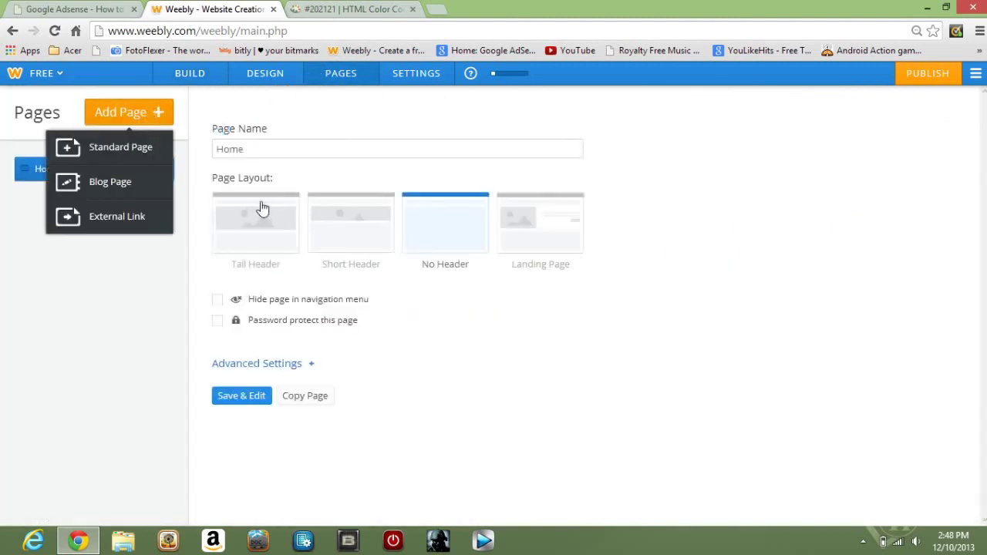
left_click(130, 147)
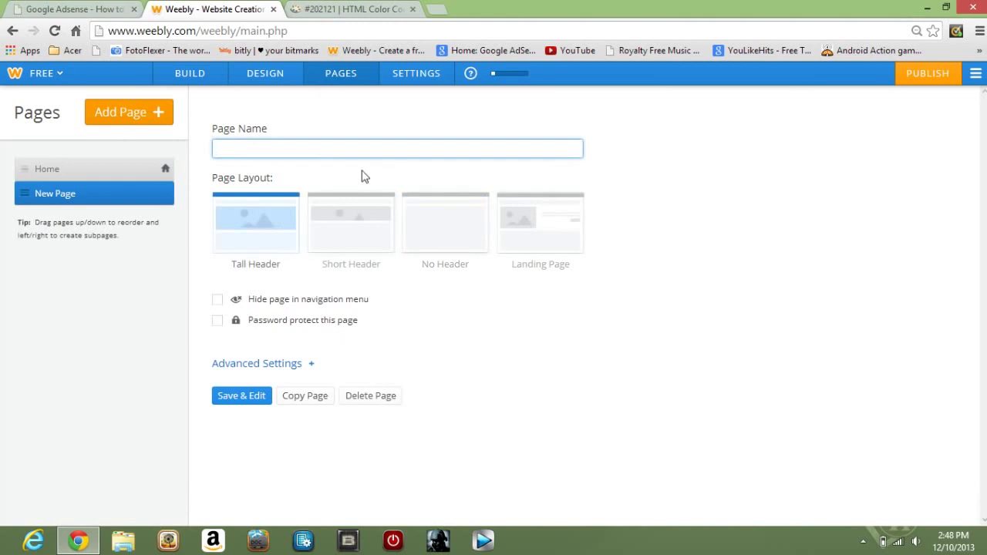
type("Games")
left_click(445, 228)
left_click(248, 397)
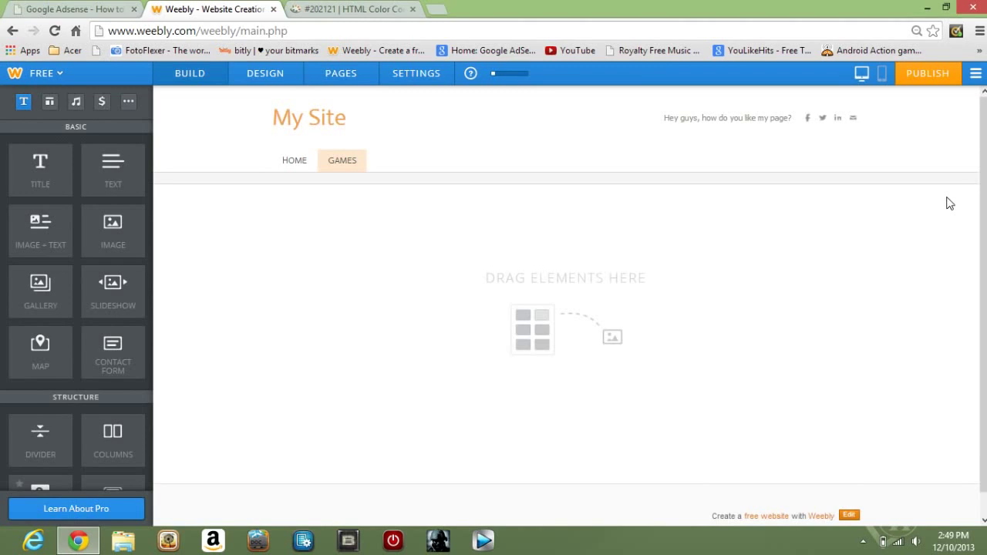
Add a title reading "Enjoy my gaming content down below" to the Games page and increase its font size
scroll(938, 230, "down", 1)
left_click_drag(41, 165, 462, 229)
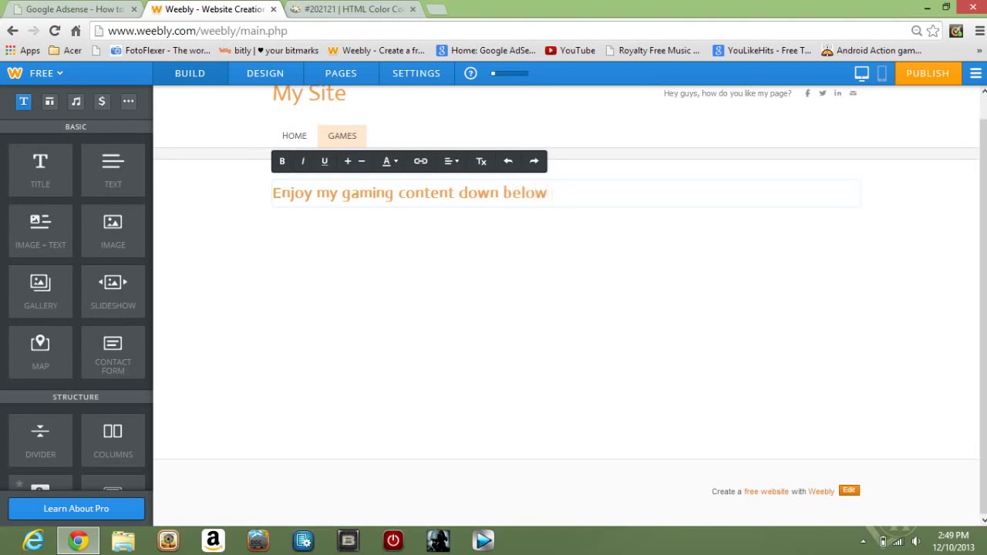
scroll(555, 194, "up", 1)
left_click_drag(554, 218, 273, 218)
left_click(350, 188)
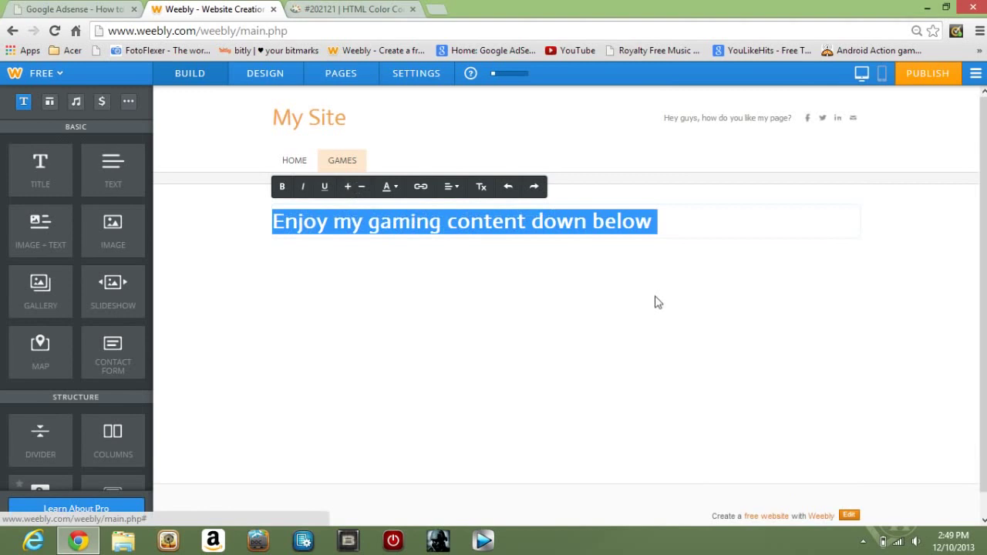
left_click(858, 290)
Add a YouTube video element below the title on the Games page and view its settings without entering a URL
scroll(899, 274, "down", 1)
scroll(31, 278, "down", 4)
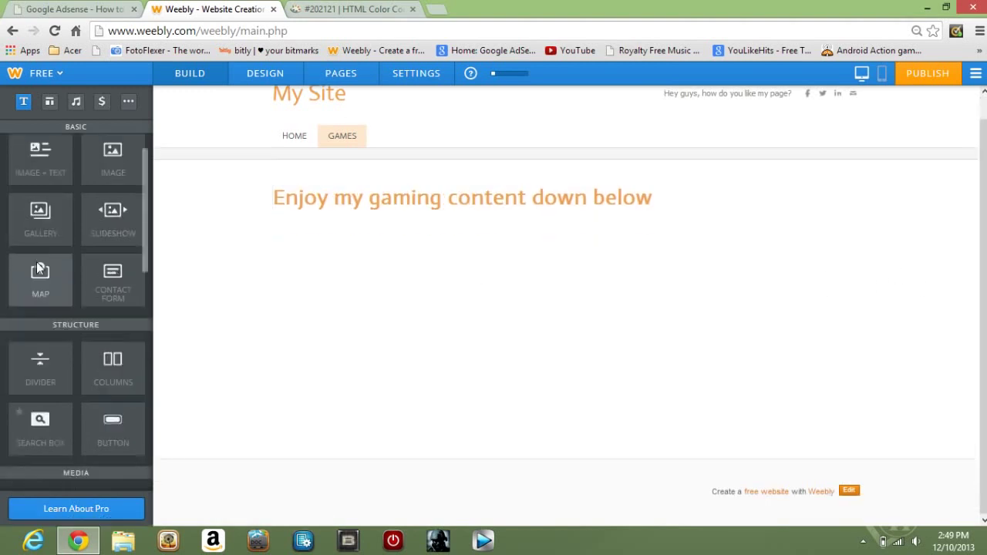
scroll(77, 370, "down", 8)
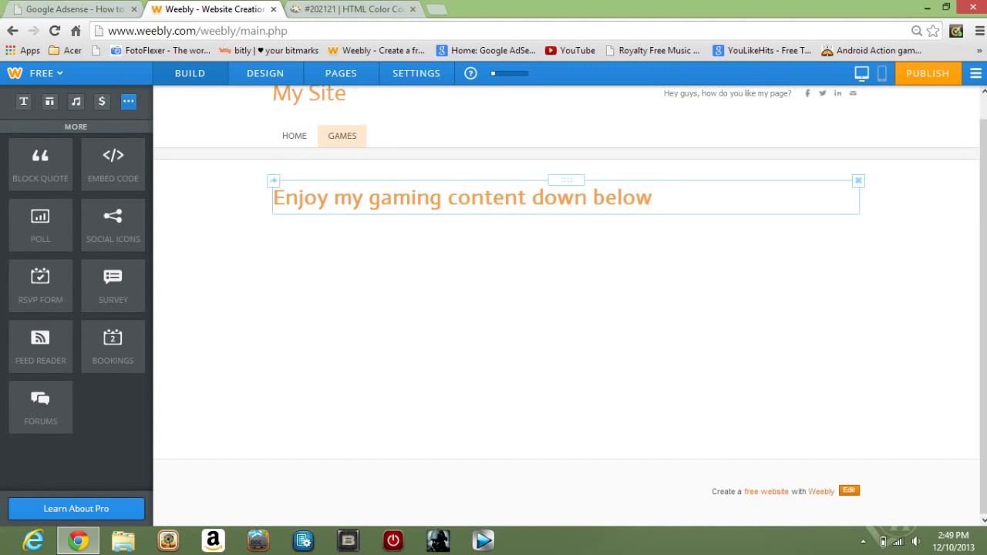
scroll(110, 236, "up", 4)
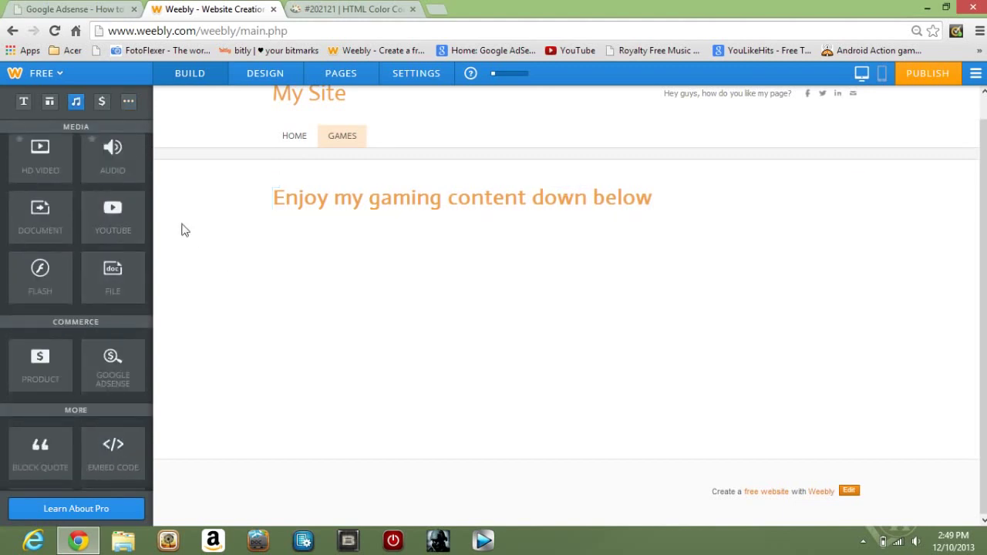
scroll(78, 339, "up", 4)
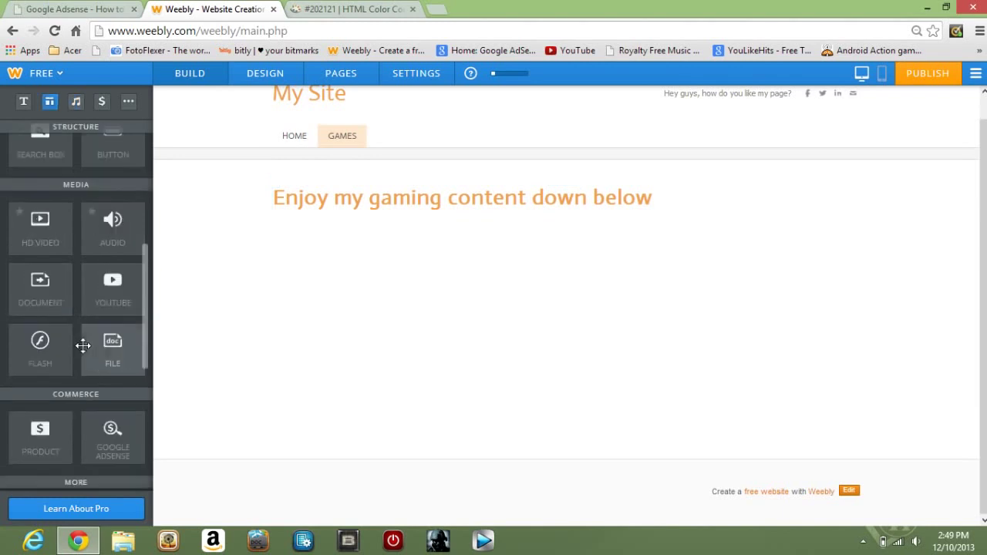
scroll(114, 286, "down", 2)
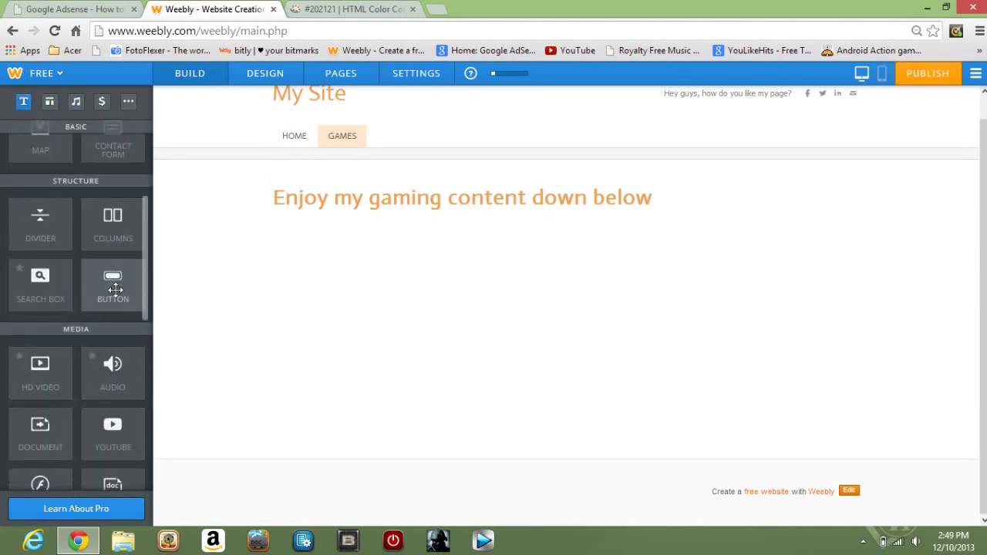
left_click_drag(115, 425, 355, 364)
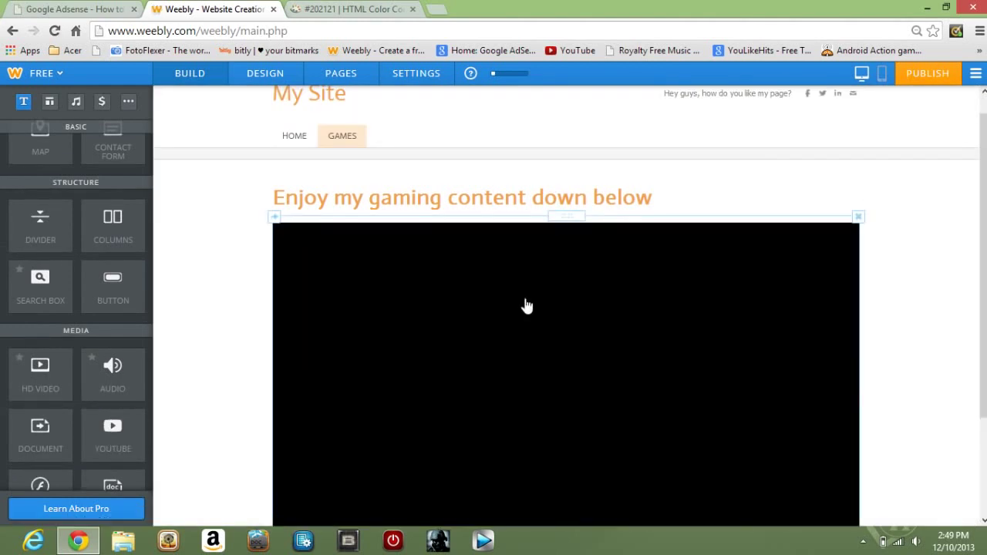
left_click(527, 306)
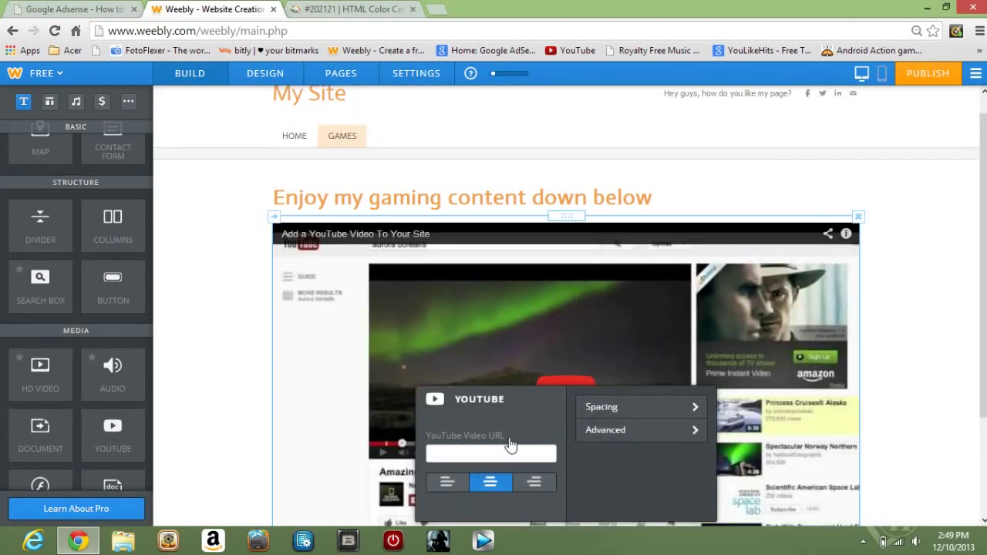
left_click(935, 290)
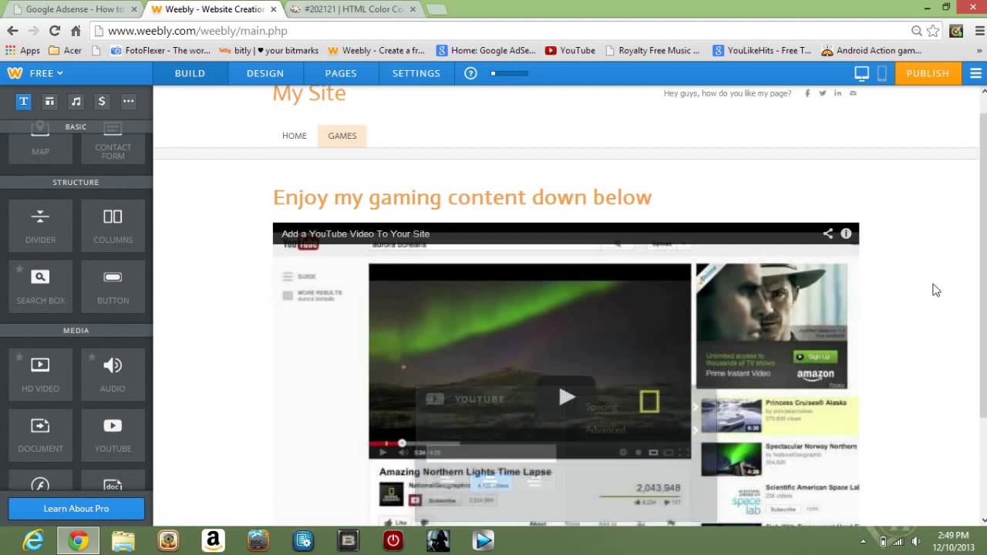
scroll(935, 290, "down", 2)
scroll(935, 290, "up", 1)
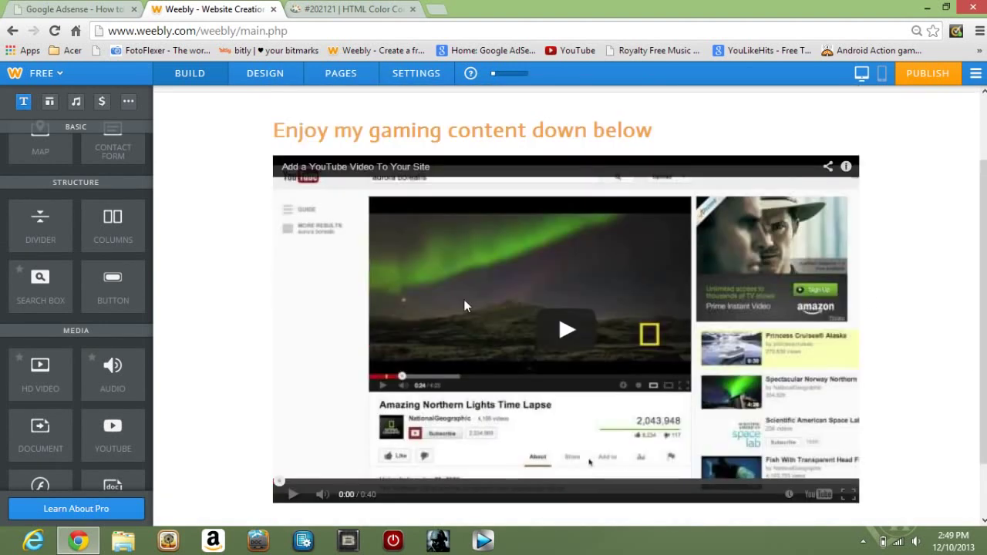
Insert a two-column layout and arrange it between the gaming title and the YouTube video
left_click_drag(111, 238, 698, 250)
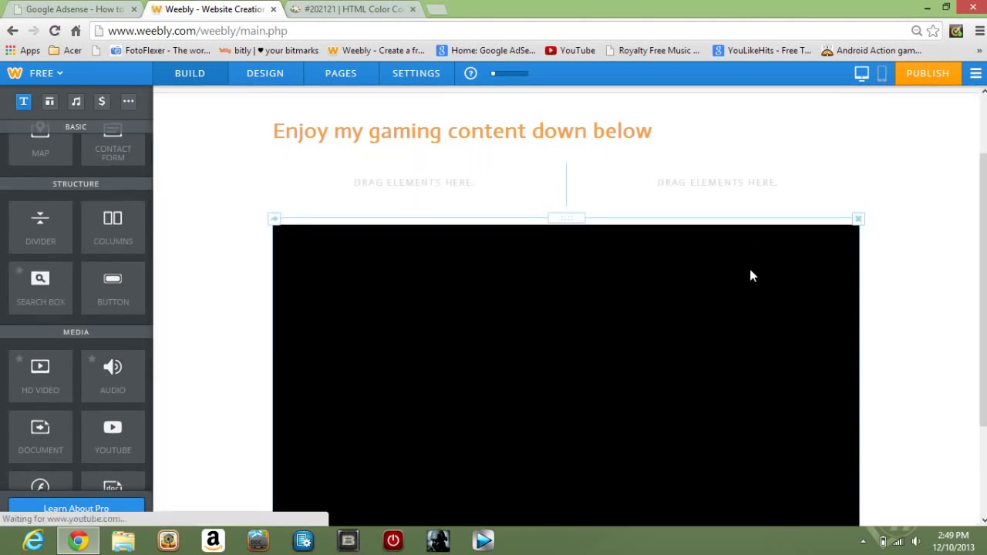
left_click_drag(574, 216, 467, 276)
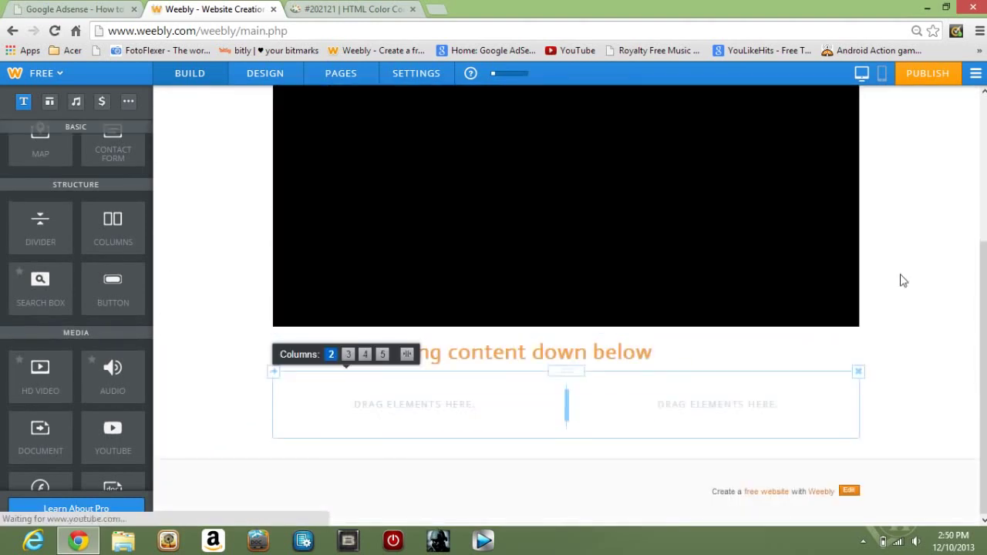
scroll(657, 226, "up", 2)
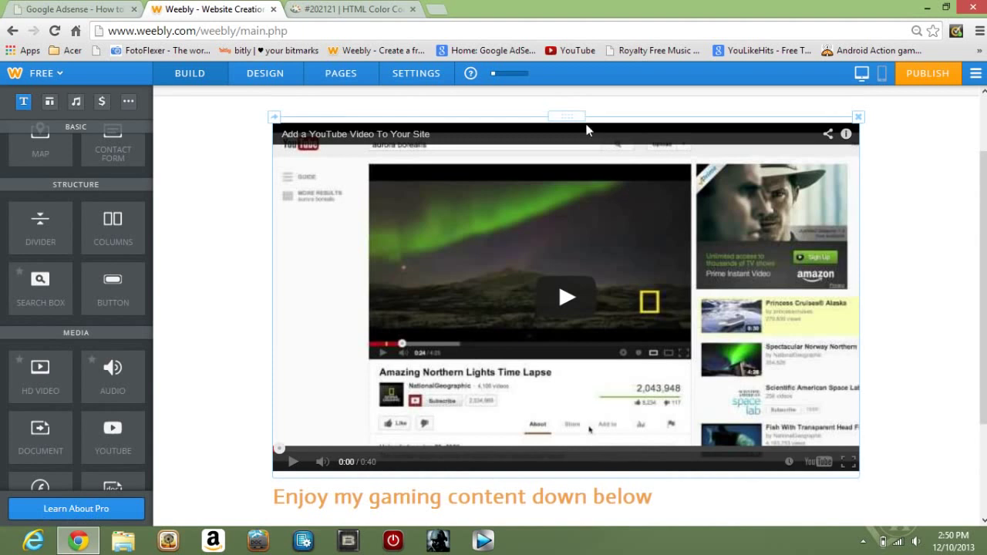
left_click_drag(570, 146, 409, 228)
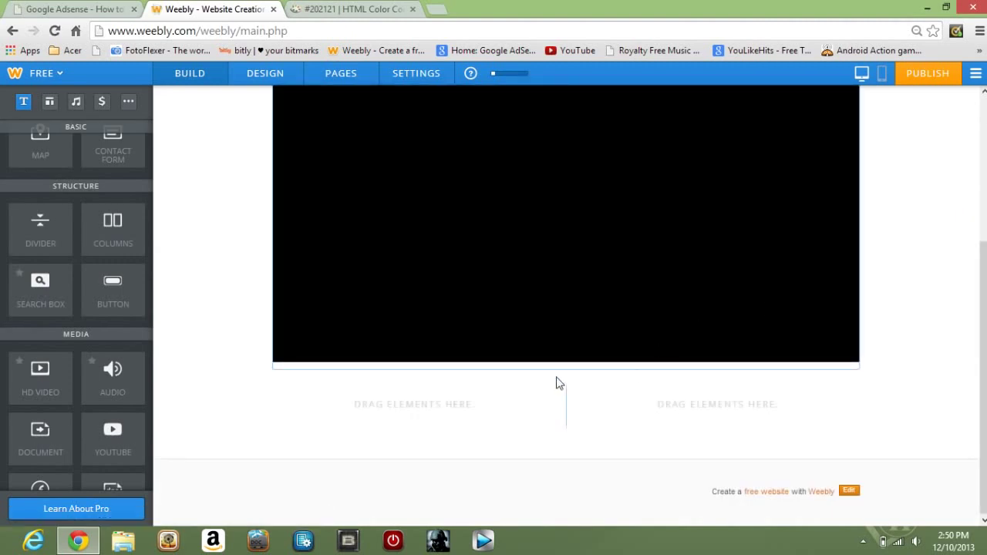
left_click_drag(570, 371, 609, 166)
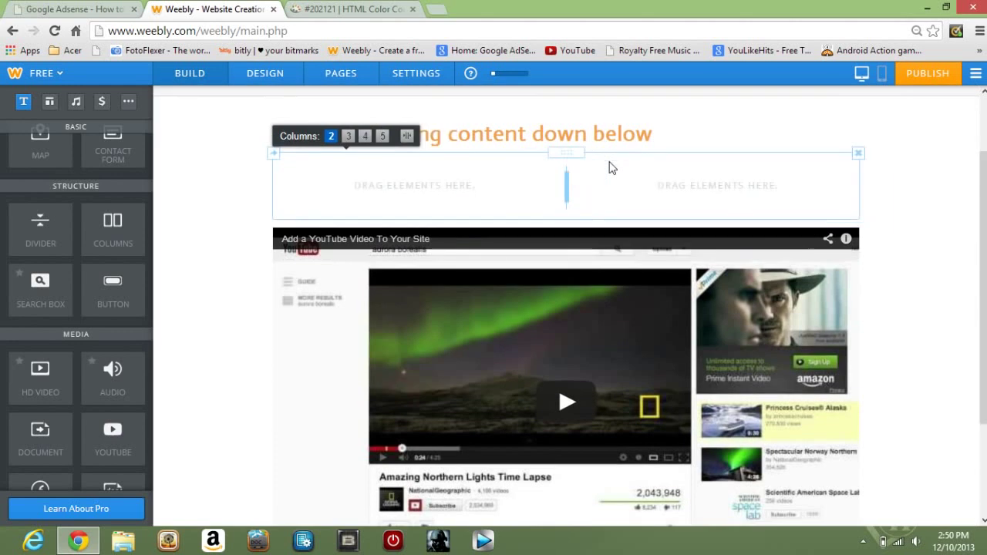
Move the YouTube video into the first column and widen that column slightly
left_click_drag(527, 191, 481, 261)
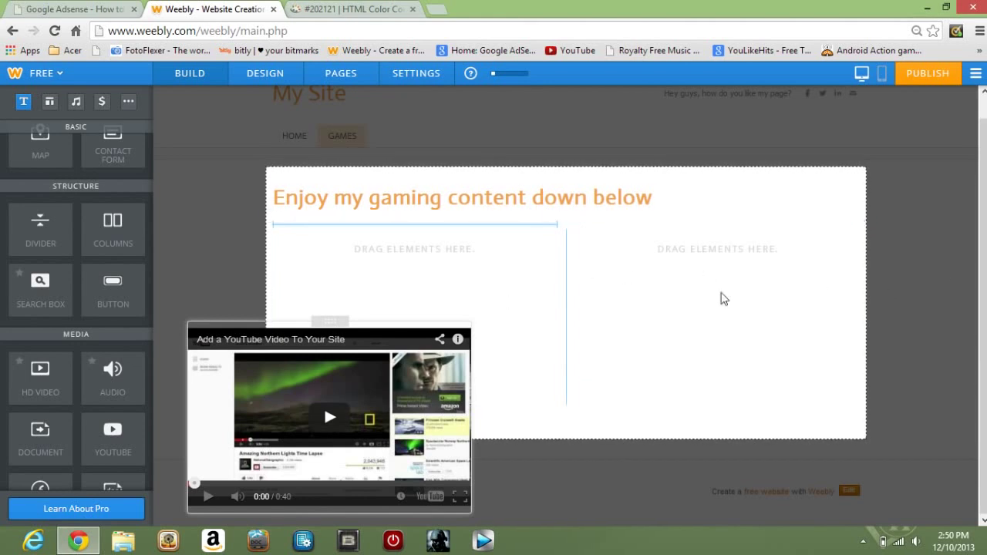
left_click_drag(329, 321, 437, 234)
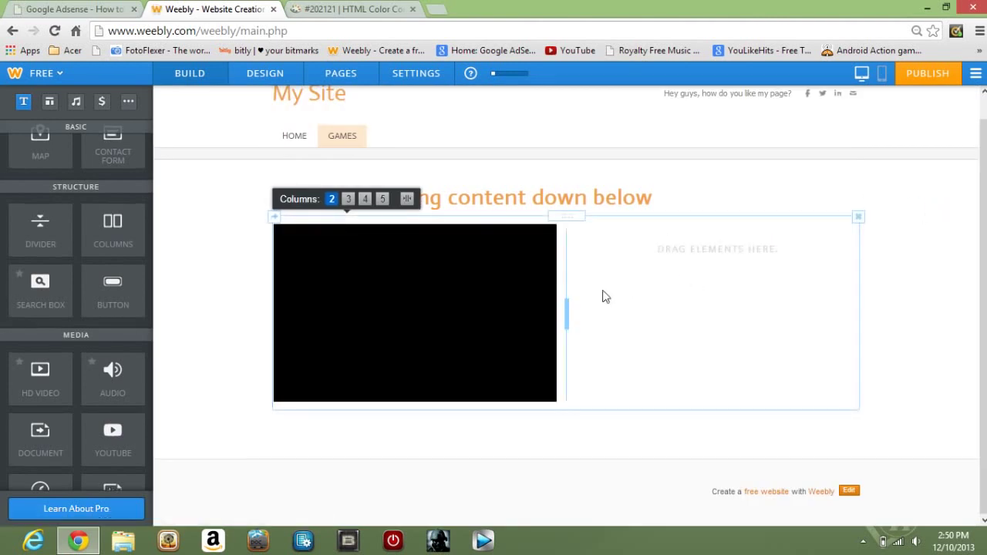
left_click_drag(571, 310, 592, 309)
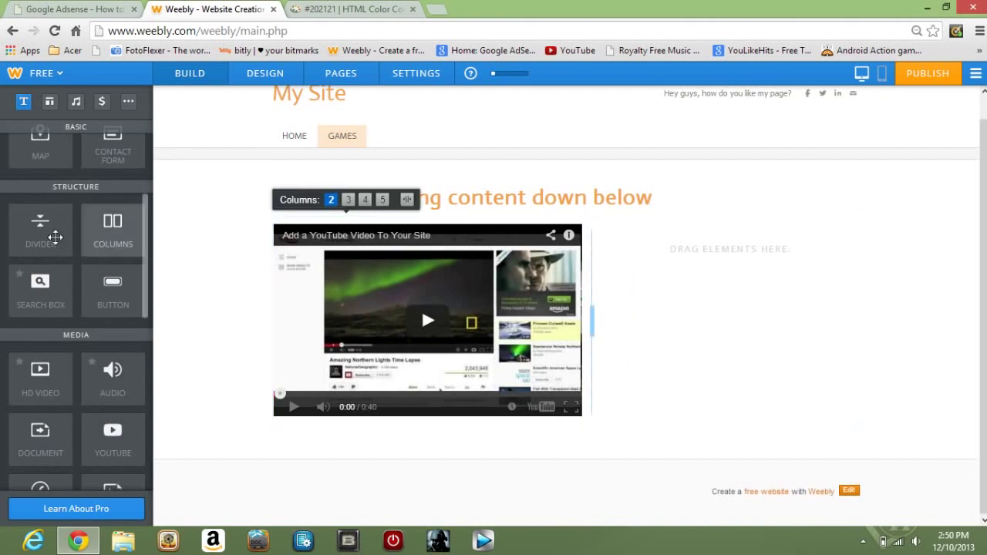
Add a text element reading "This is a simple gameplay of Black ops 2." in the empty column beside the video
scroll(91, 142, "up", 3)
left_click_drag(62, 158, 31, 174)
left_click_drag(104, 168, 734, 309)
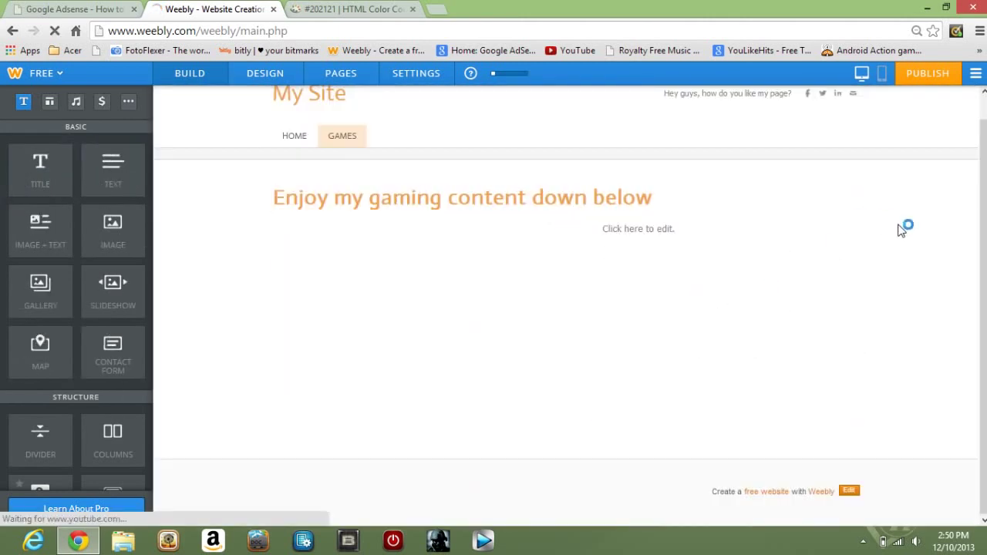
left_click(623, 280)
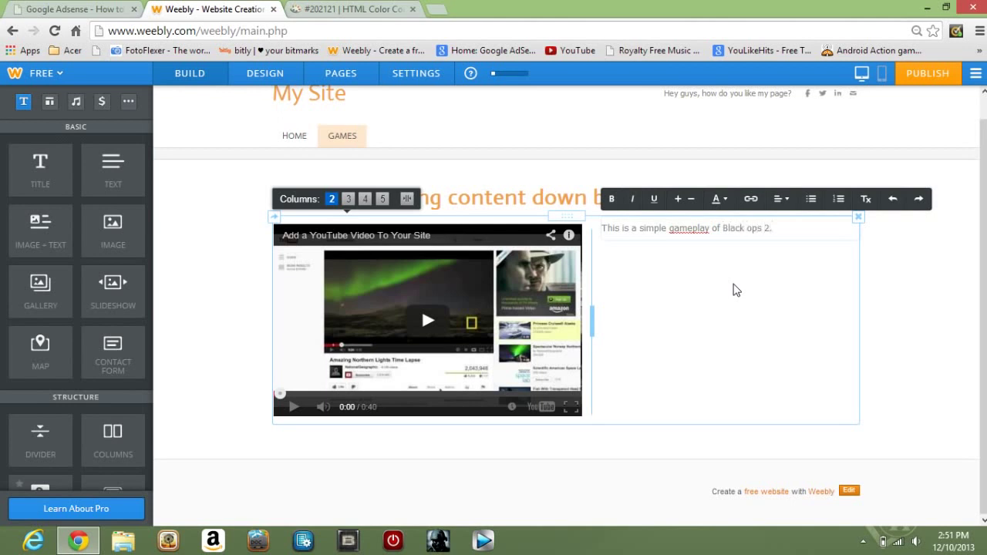
left_click(917, 295)
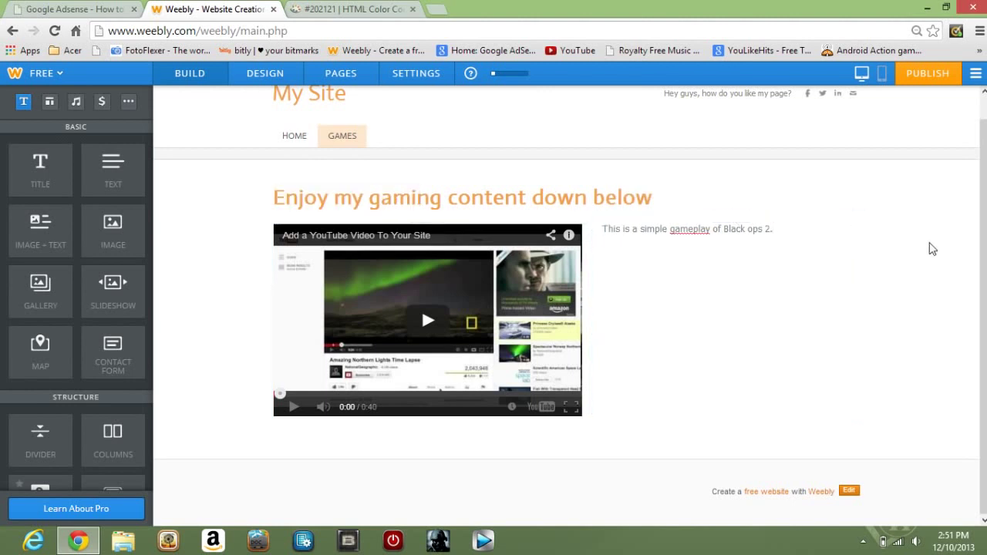
left_click(771, 228)
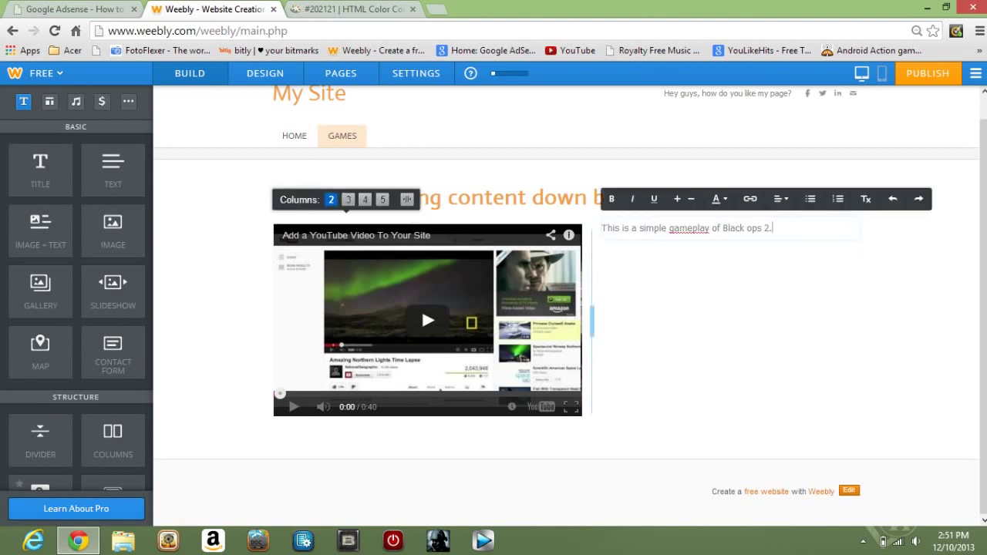
left_click_drag(603, 228, 772, 229)
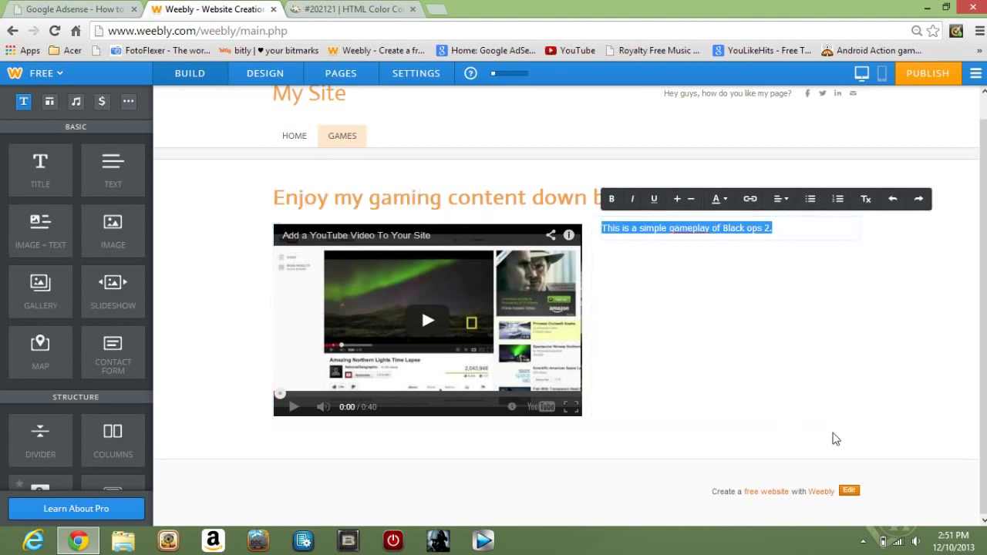
key("Right")
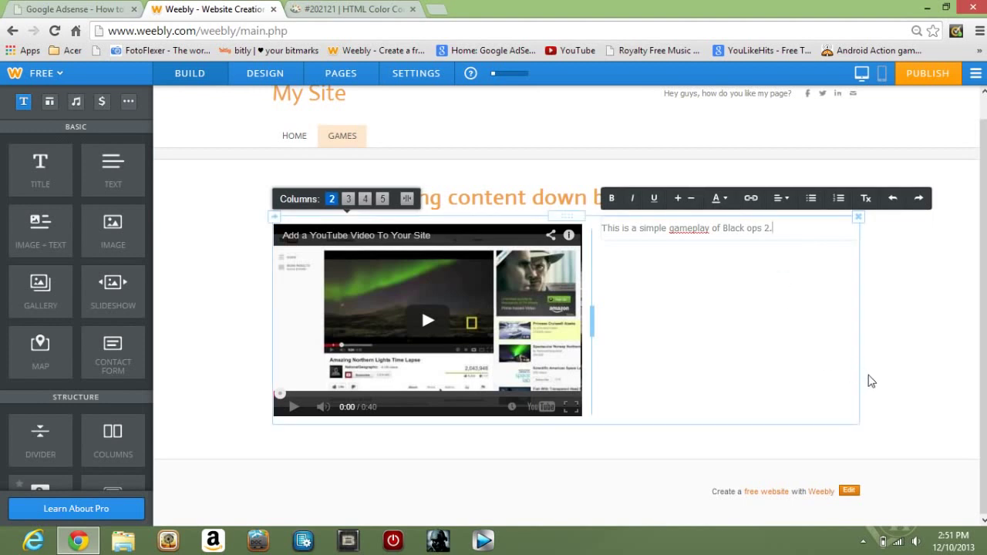
Add a Google AdSense element below the gameplay text in the second column
mouse_move(983, 337)
left_mouse_down()
mouse_move(984, 316)
mouse_move(984, 339)
left_mouse_up()
scroll(103, 271, "down", 6)
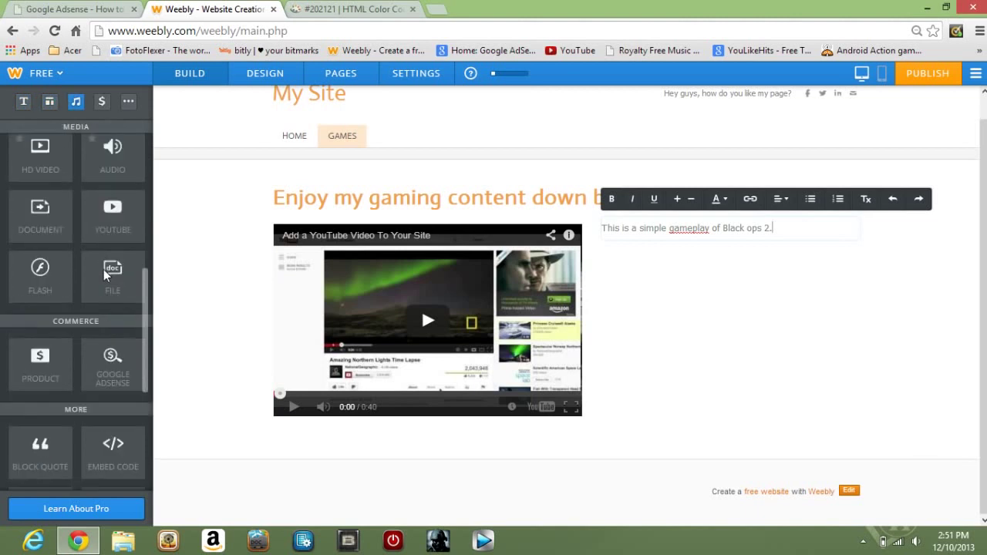
scroll(103, 269, "down", 1)
scroll(100, 317, "up", 3)
left_click_drag(112, 374, 746, 348)
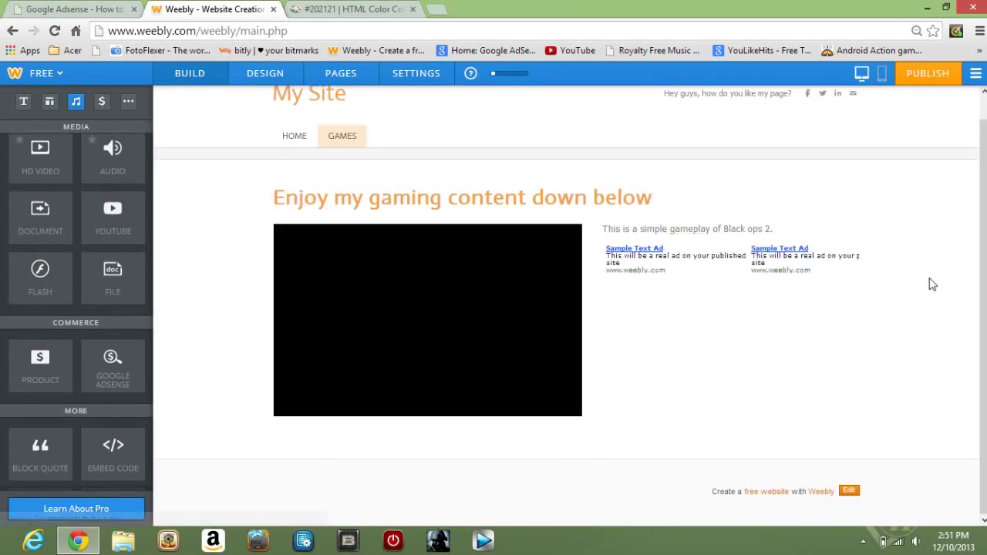
Clear the background color and border color in the AdSense ad's advanced settings
left_click(786, 276)
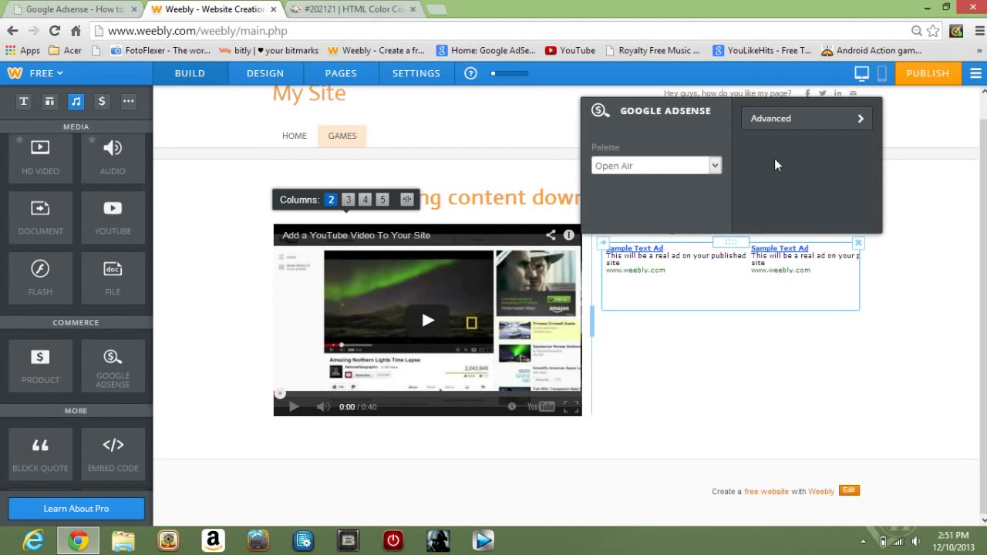
left_click(793, 123)
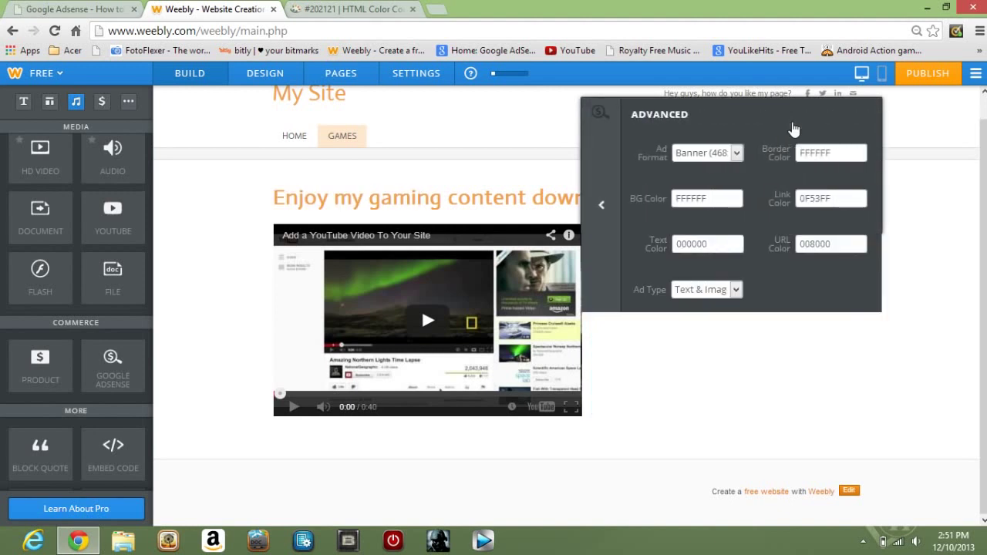
left_click_drag(708, 198, 569, 200)
left_click(710, 262)
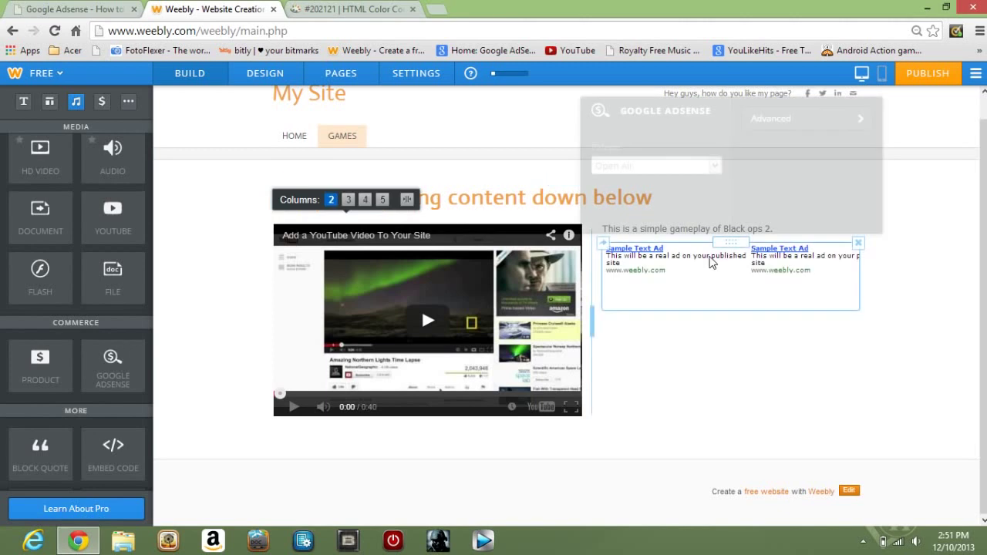
left_click(801, 119)
left_click_drag(724, 198, 657, 198)
key("BackSpace")
left_click_drag(856, 151, 791, 155)
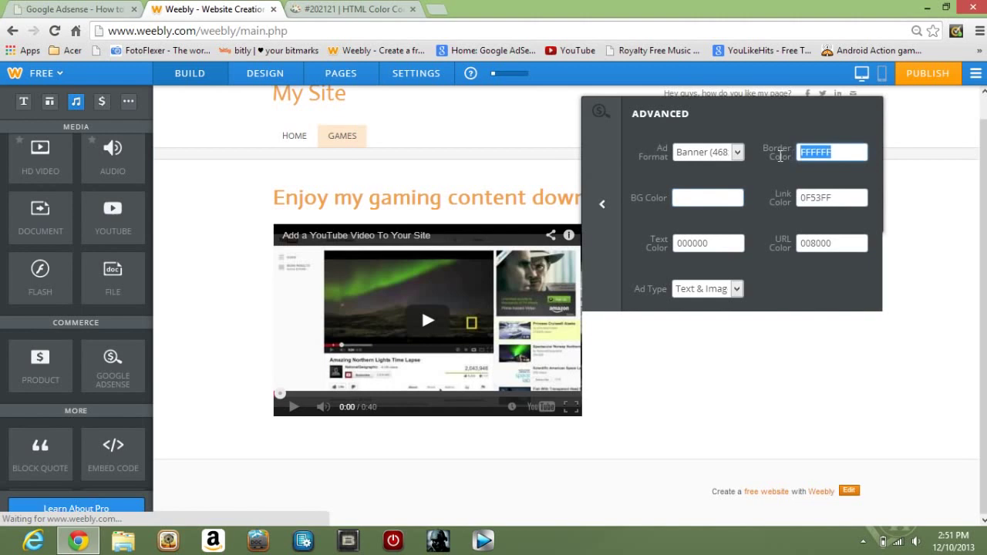
key("BackSpace")
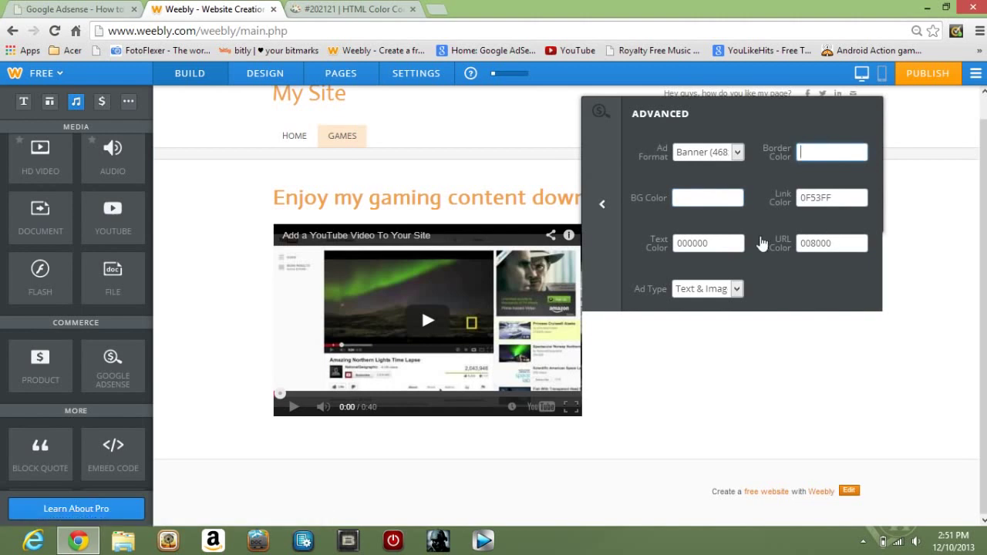
Close the ad settings and change the color of the gameplay description text to black
left_click(940, 272)
left_click_drag(772, 229, 601, 229)
left_click(723, 202)
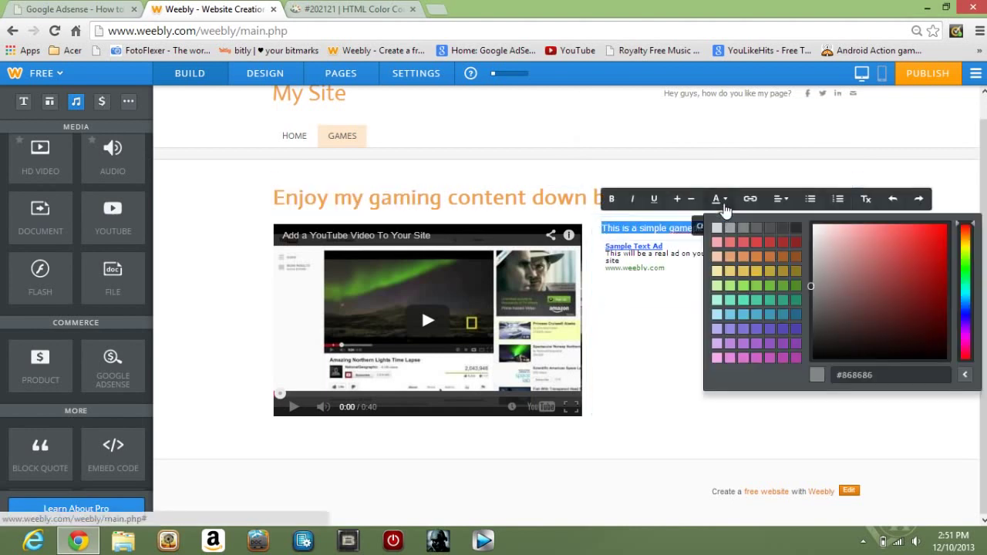
left_click(781, 248)
left_click(956, 194)
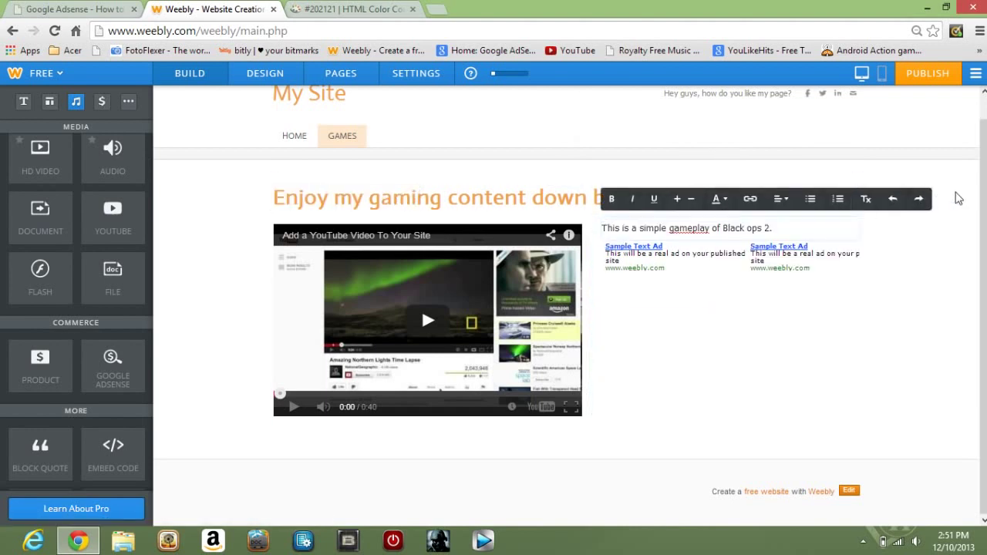
Set the URL color of the AdSense ad below the gameplay text to 4c4c4c
left_click(797, 267)
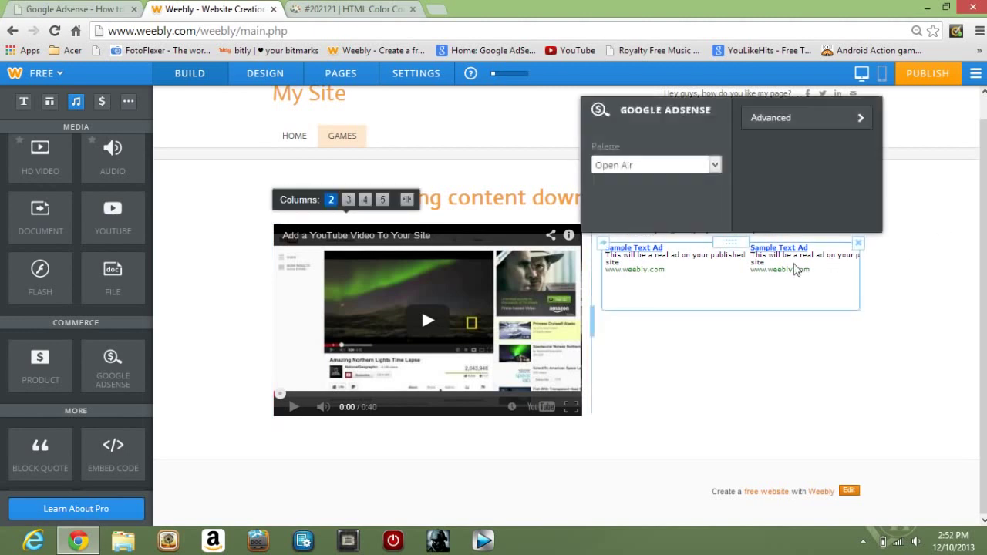
left_click(776, 127)
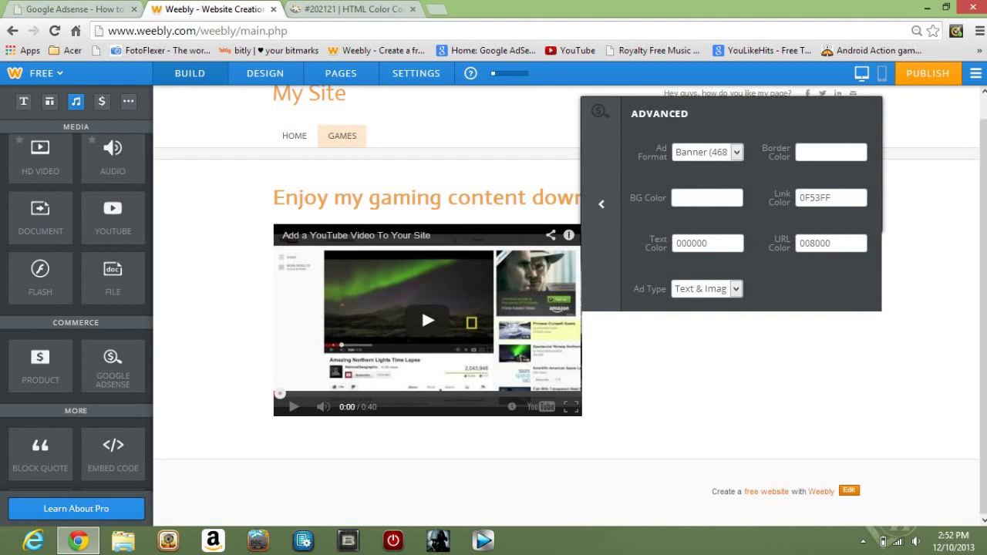
double_click(841, 243)
key("BackSpace")
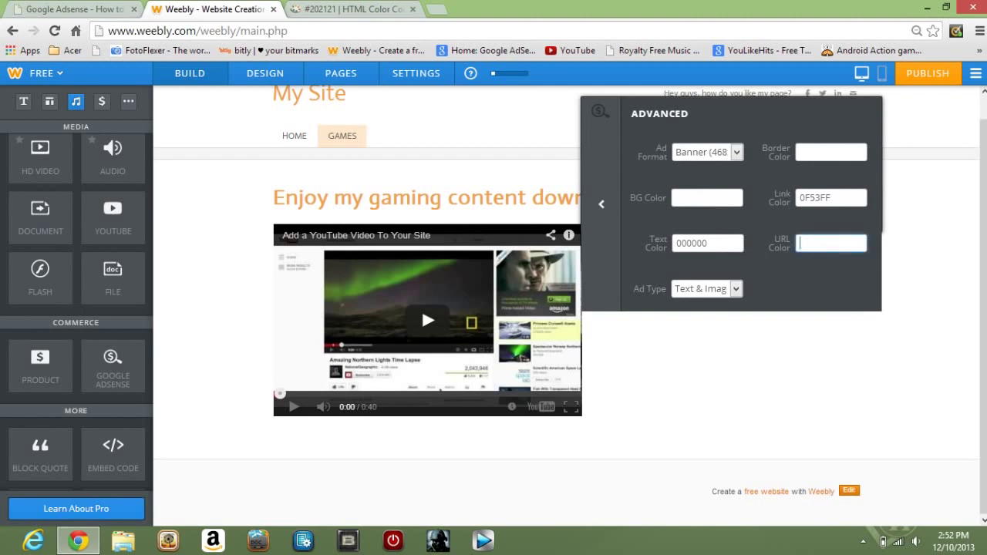
type("4c4c4c")
left_click(952, 267)
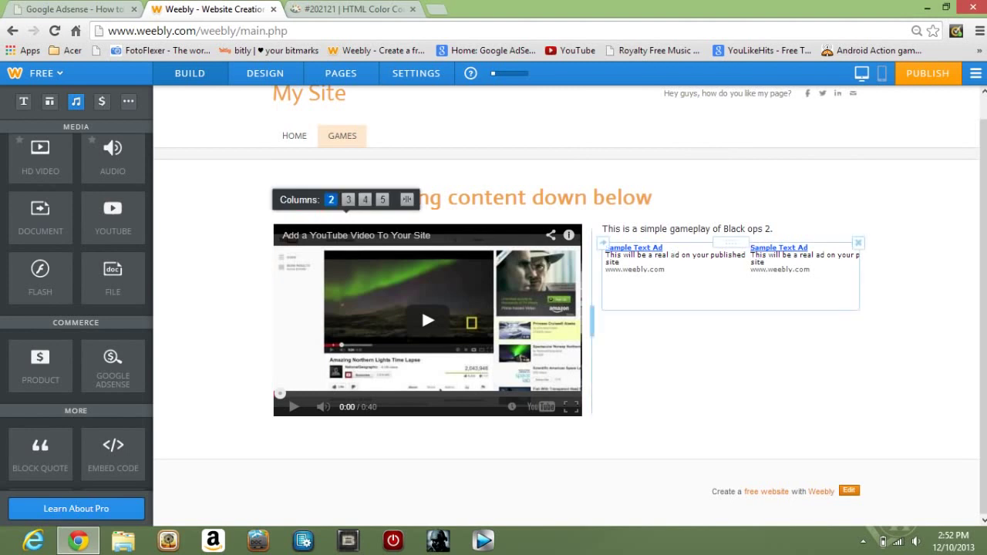
Set the link color of the AdSense ad below the gameplay text to 4c4c4c
left_click(735, 267)
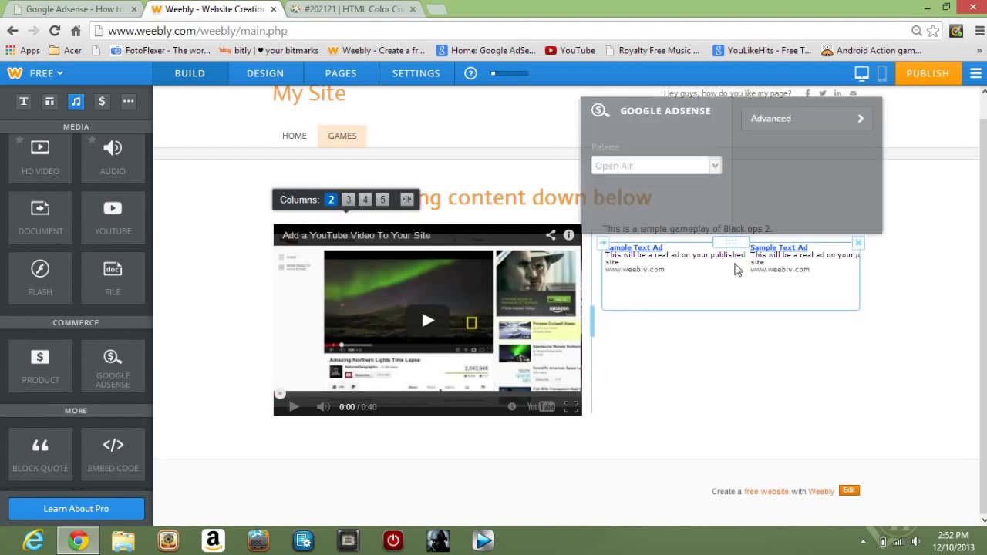
left_click(783, 137)
double_click(815, 198)
key("BackSpace")
type("4c4c4c")
left_click(970, 255)
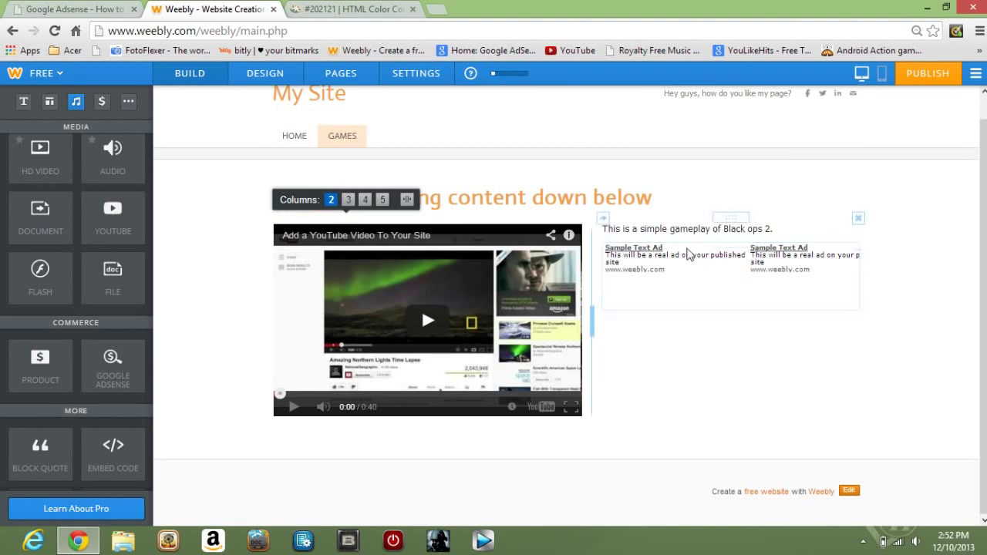
Extend the gameplay description with "Really funny gameplay of me and my friends just roaming about."
left_click(857, 219)
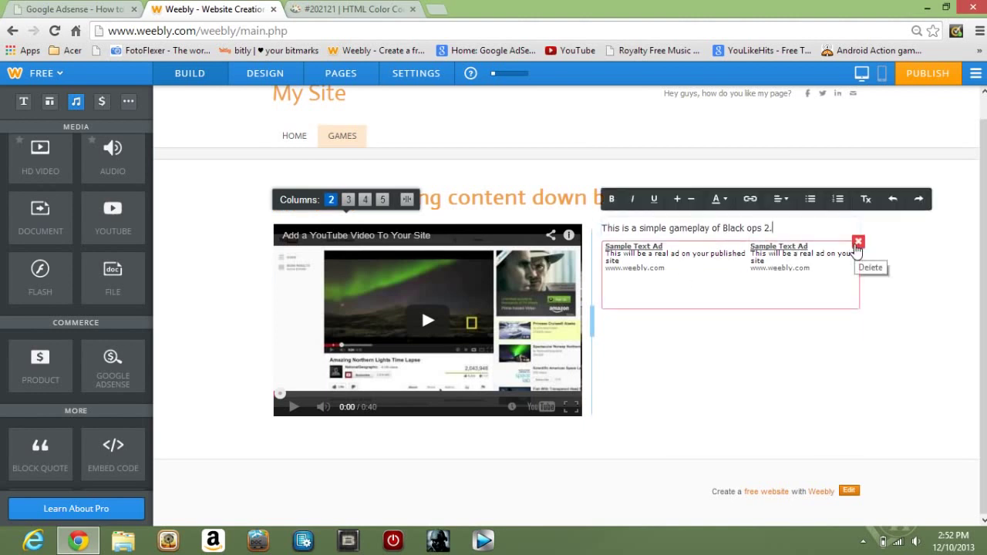
type("ly funny game")
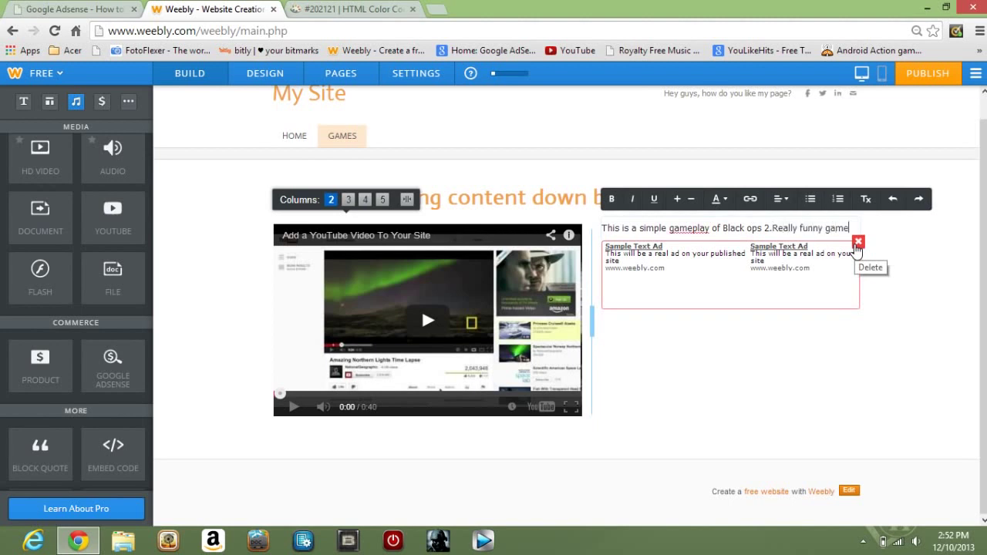
type("play o")
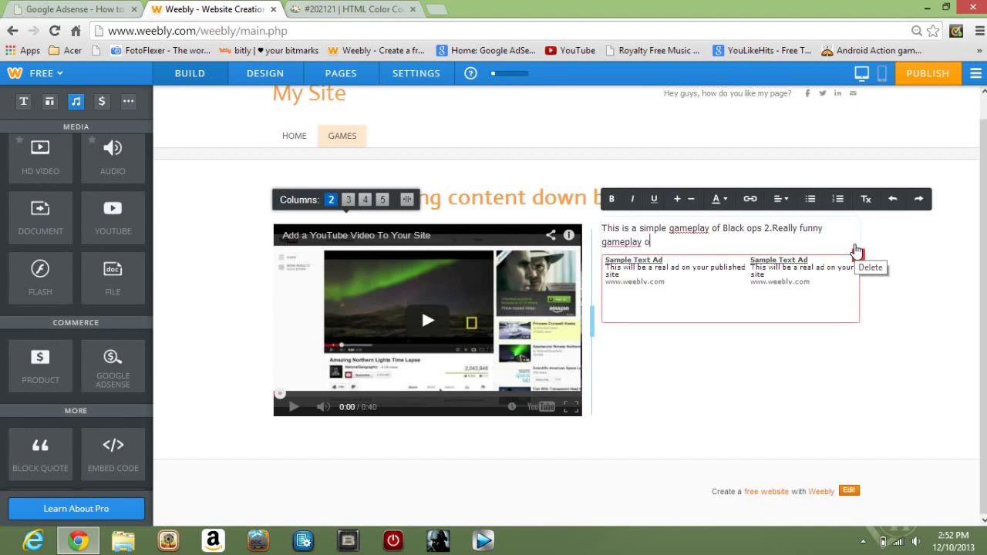
type("f me an")
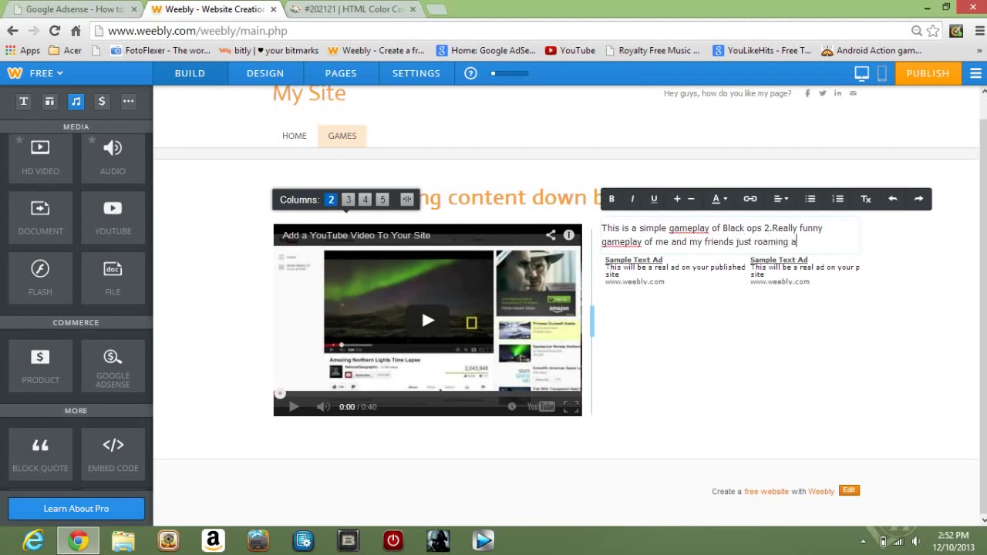
left_click(892, 253)
left_click(819, 241)
triple_click(802, 241)
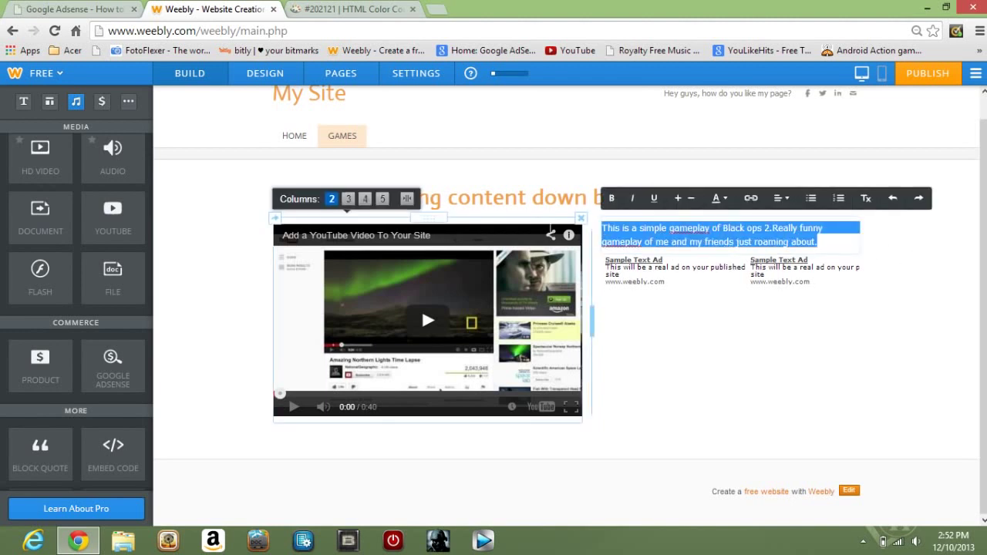
left_click(821, 281)
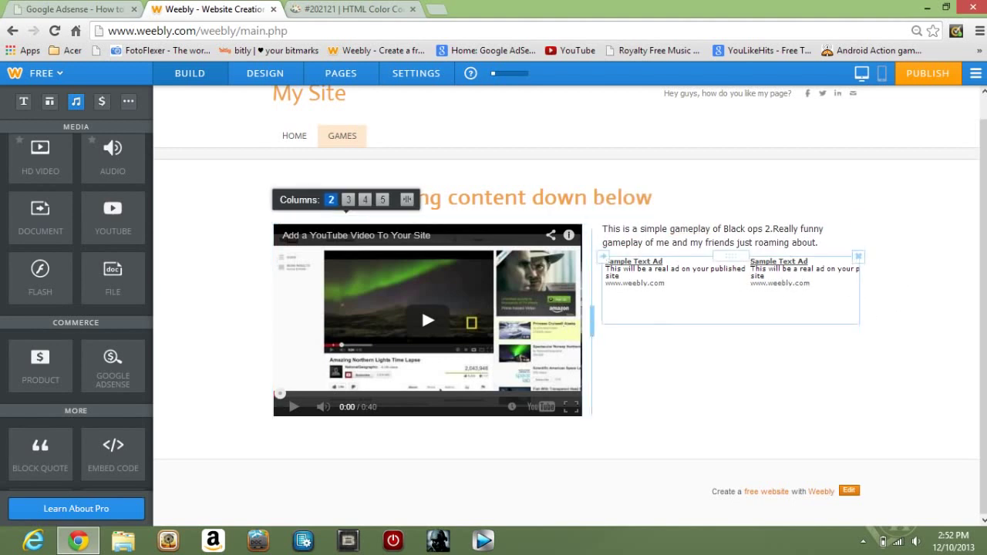
left_click(818, 241)
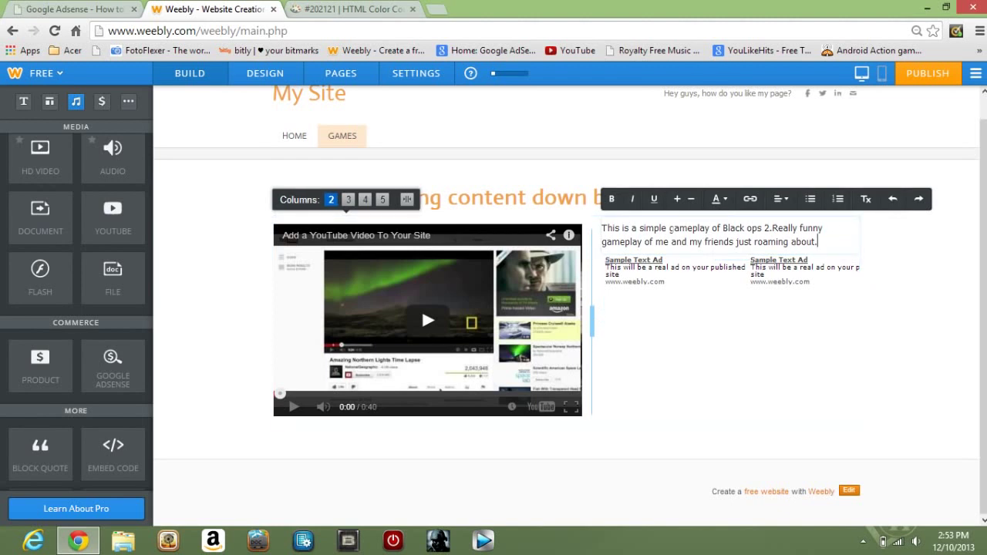
left_click_drag(678, 228, 691, 228)
left_click_drag(612, 241, 625, 241)
left_click(807, 241)
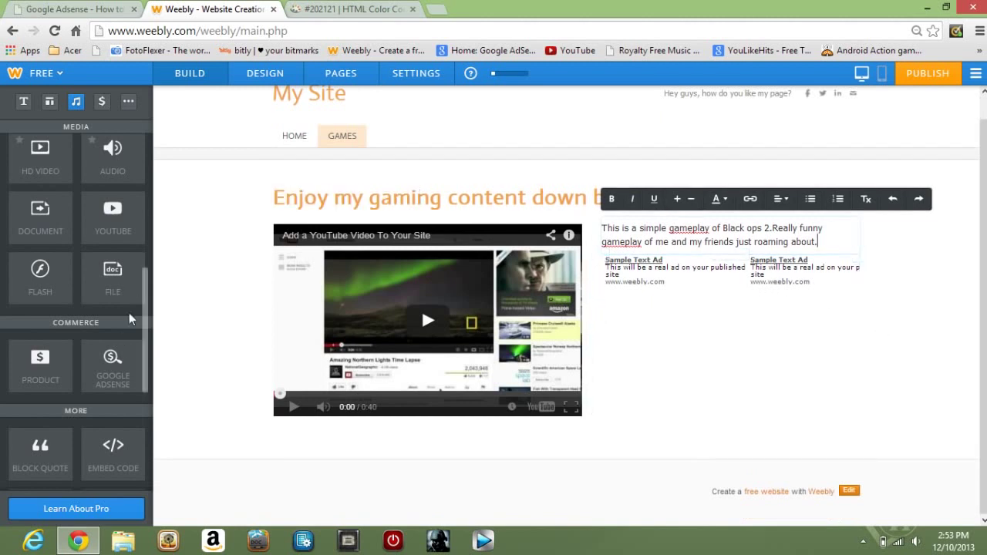
Add a new text element beneath the ad in the second column
left_click_drag(145, 312, 657, 359)
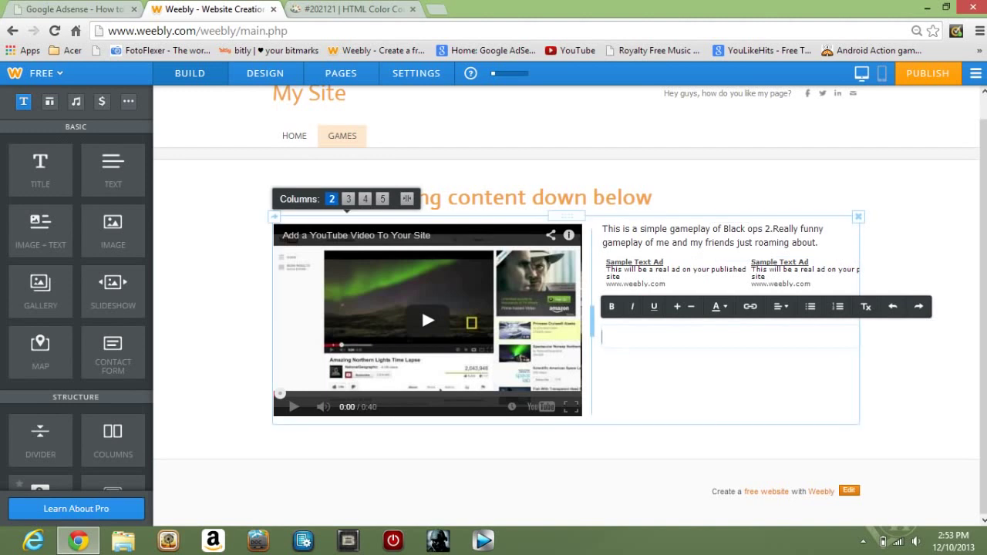
Set the ad type of the AdSense ad under the gameplay description to Text
left_click(745, 275)
left_click(809, 139)
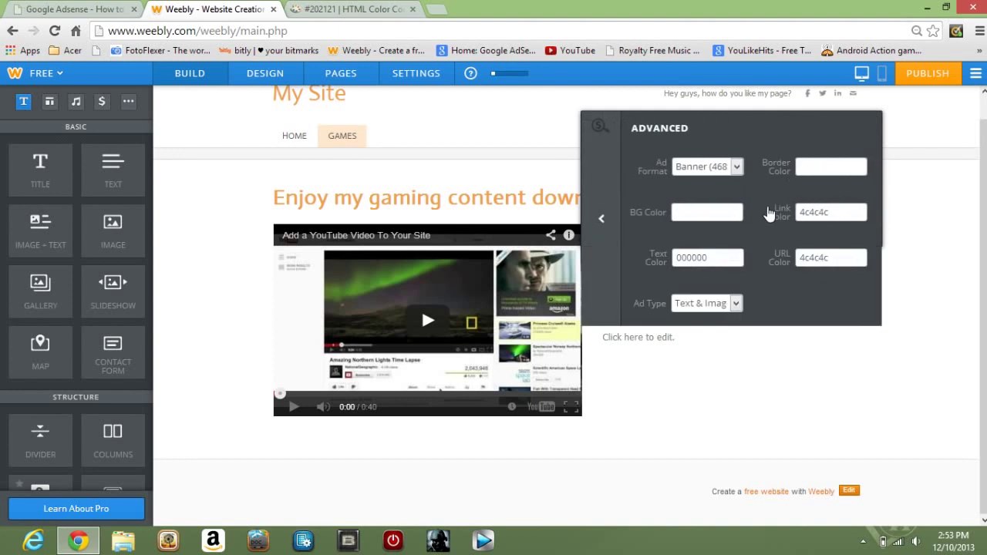
left_click(735, 303)
left_click(725, 317)
left_click(916, 327)
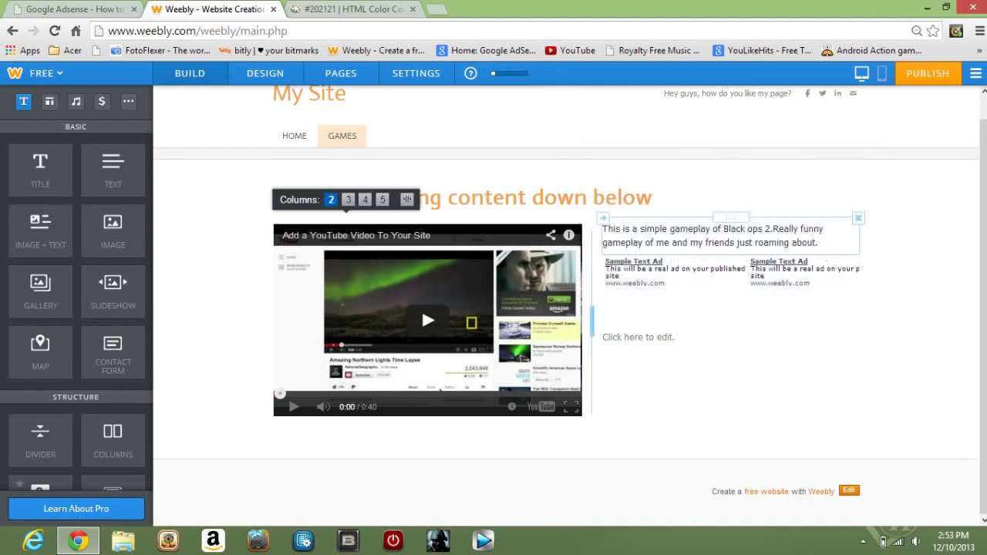
left_click(800, 282)
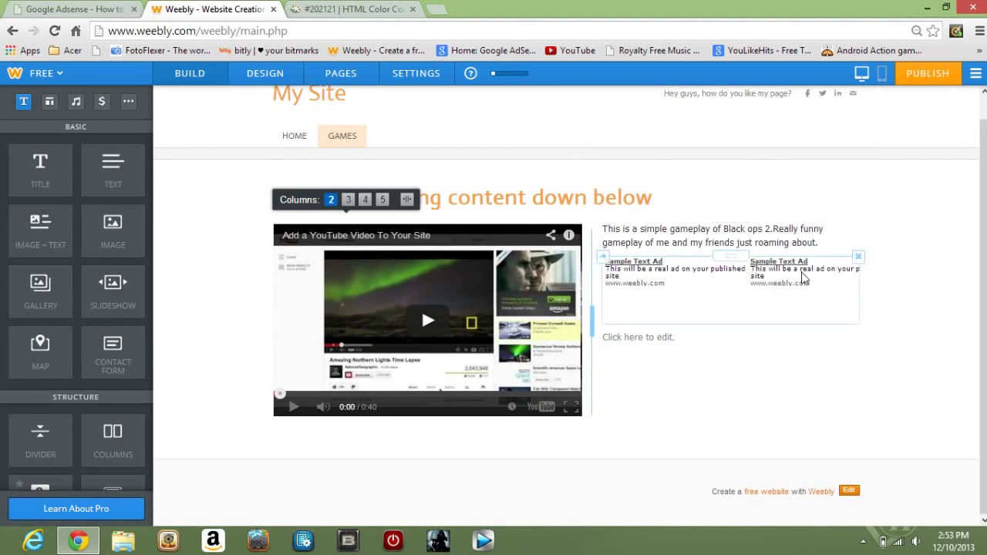
left_click(913, 288)
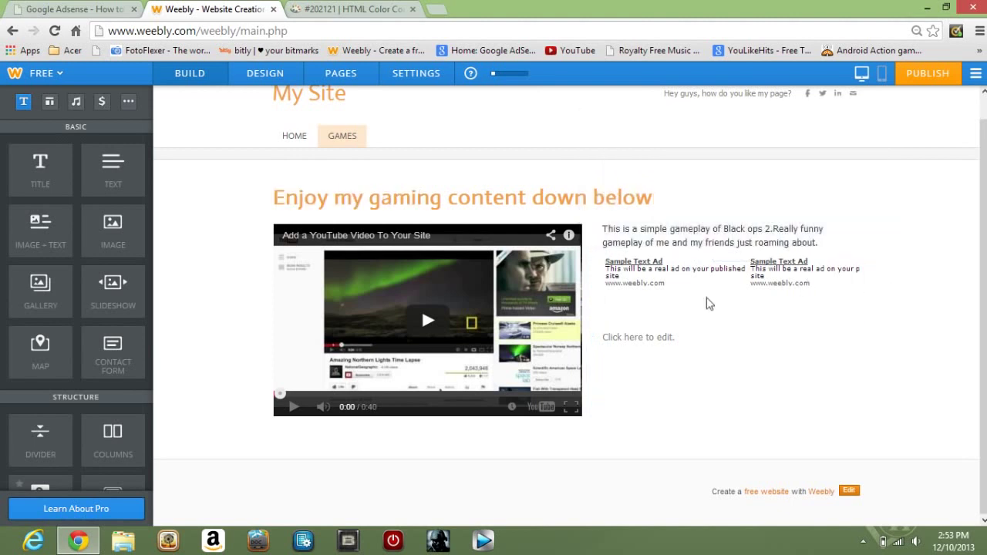
Fill the empty text element with "Thanks guys for watching, please remember to comment rate rate and subscribe!"
left_click(663, 337)
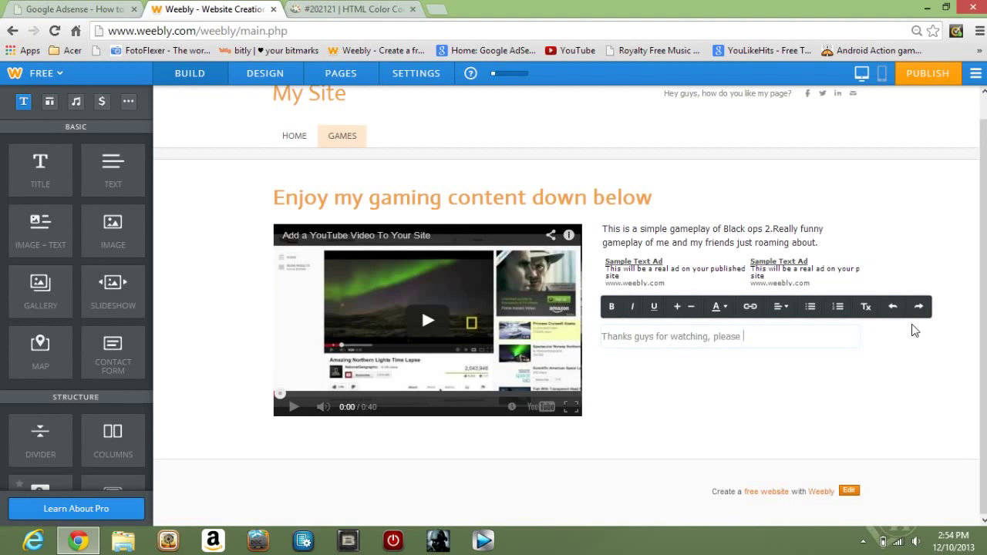
type("mebr to")
key("BackSpace")
key("BackSpace")
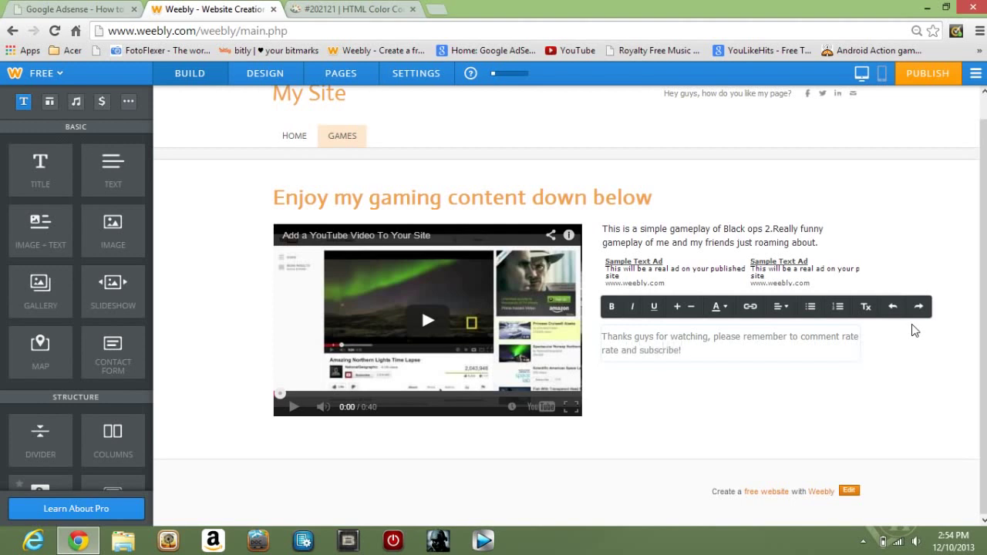
left_click(914, 342)
Change the color of the whole thank-you text to dark grey, rgb(42, 42, 42)
left_click_drag(681, 350, 602, 336)
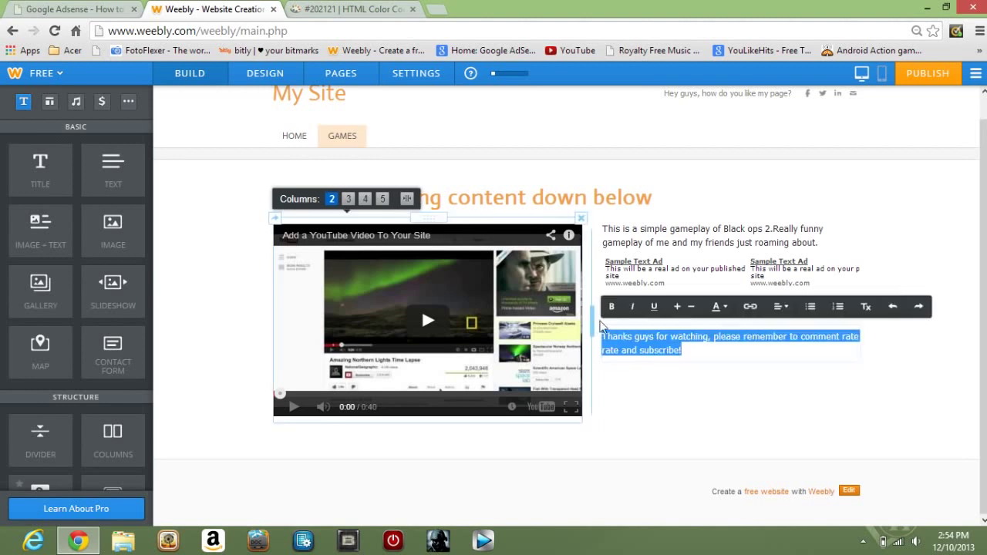
left_click(723, 312)
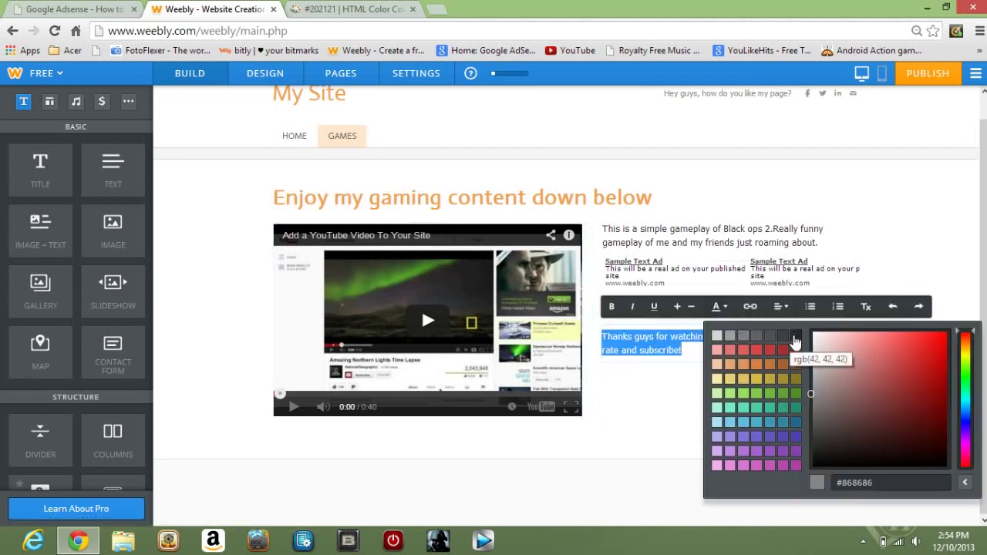
left_click(955, 320)
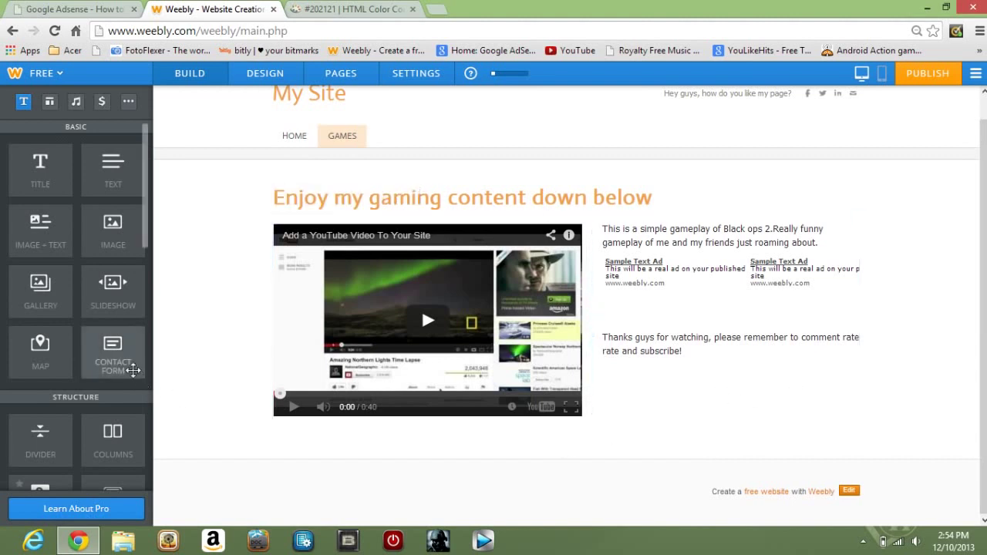
Add a second Google AdSense element below the thank-you text in the second column
scroll(124, 378, "down", 2)
scroll(121, 421, "down", 2)
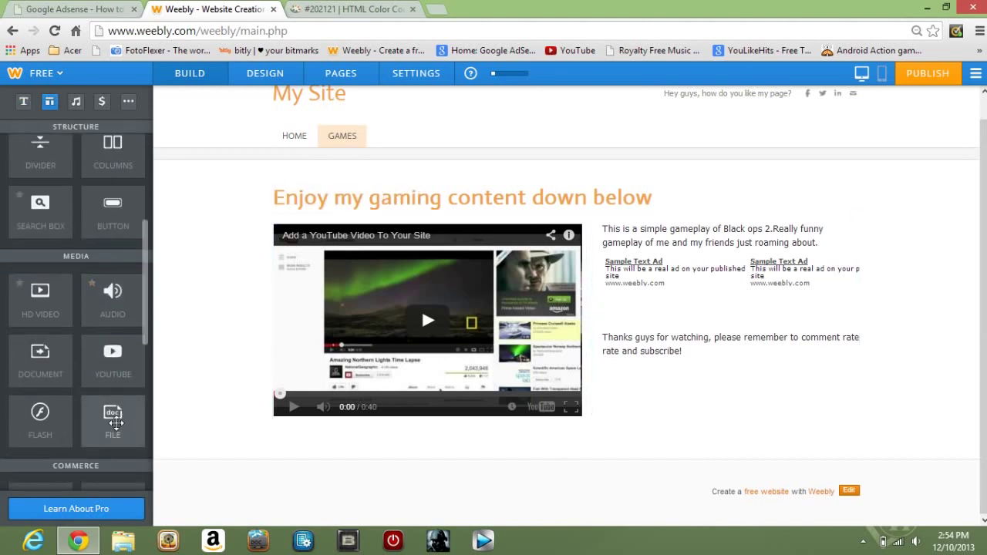
scroll(116, 397, "down", 2)
left_click_drag(110, 376, 863, 374)
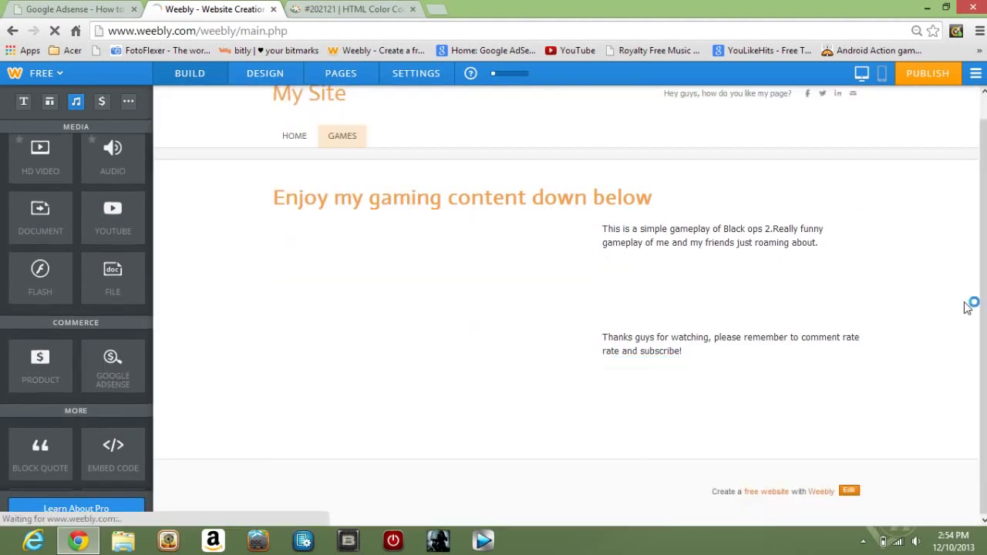
Set the new ad's format to Large Rectangle (336x280) in its advanced settings
left_click(816, 383)
left_click(677, 289)
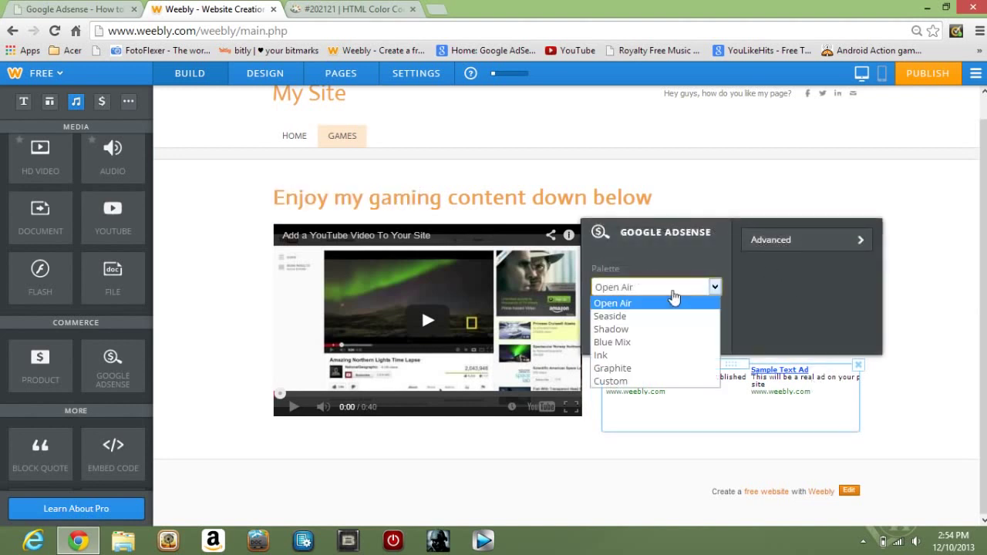
left_click(779, 251)
left_click(703, 276)
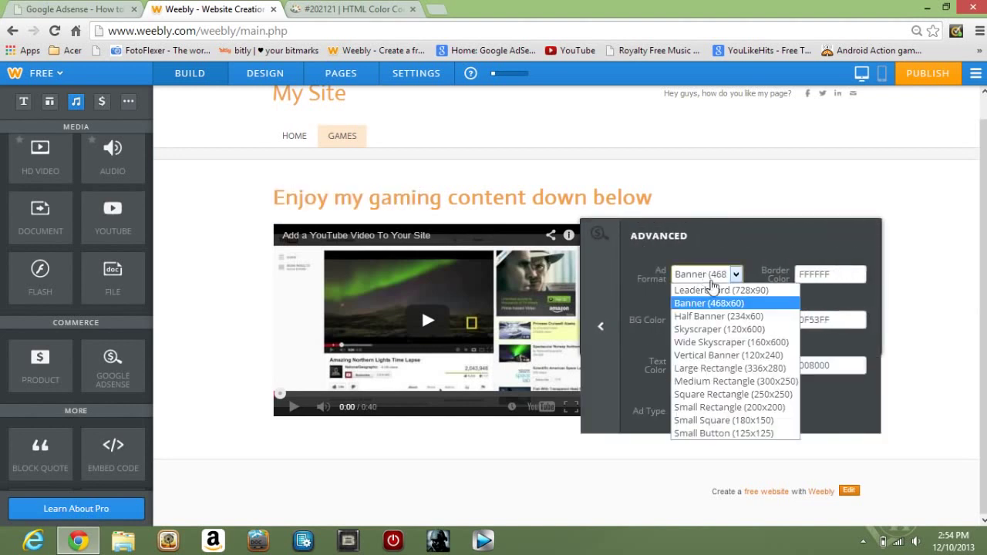
left_click(761, 370)
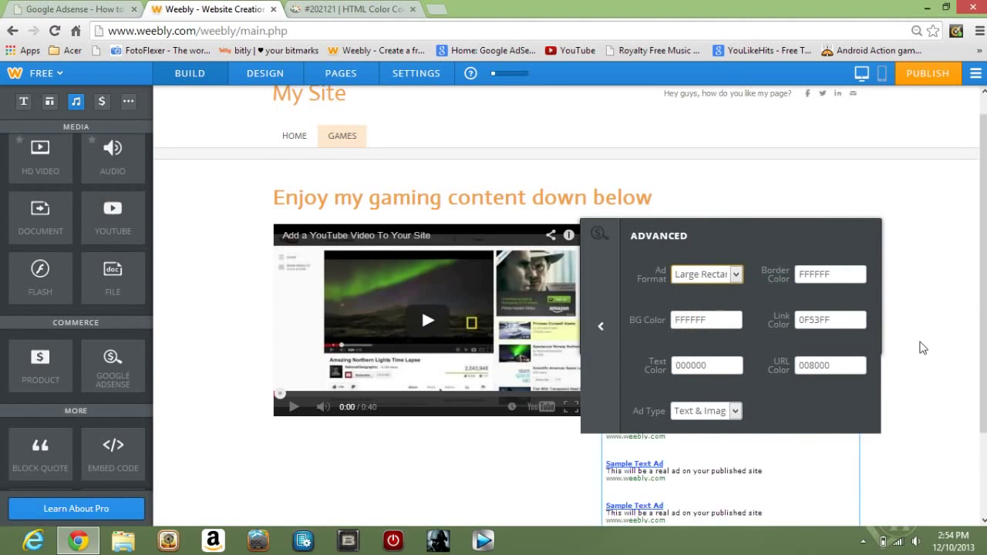
Set the large rectangle ad's type to Image and close its settings
left_click(696, 412)
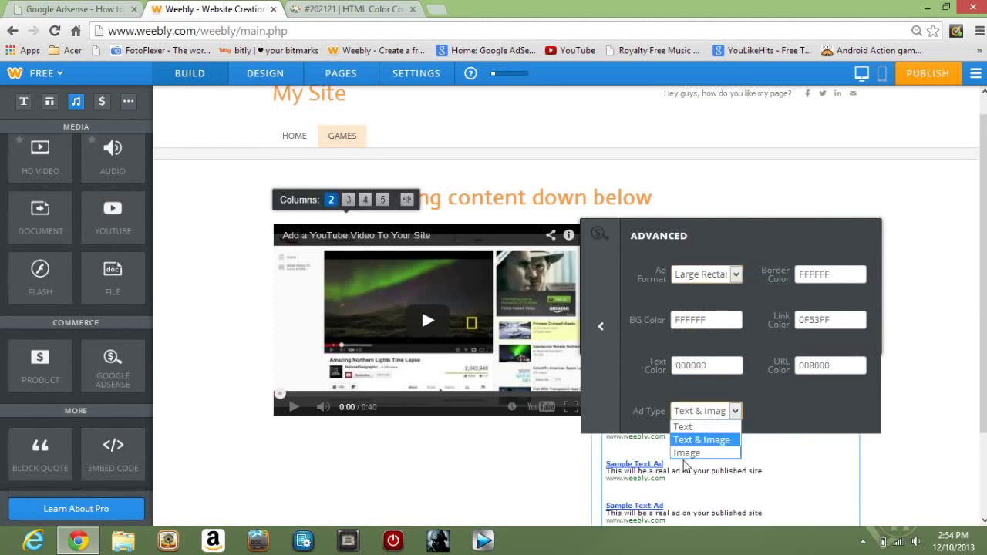
left_click(694, 454)
left_click(937, 376)
scroll(937, 376, "down", 3)
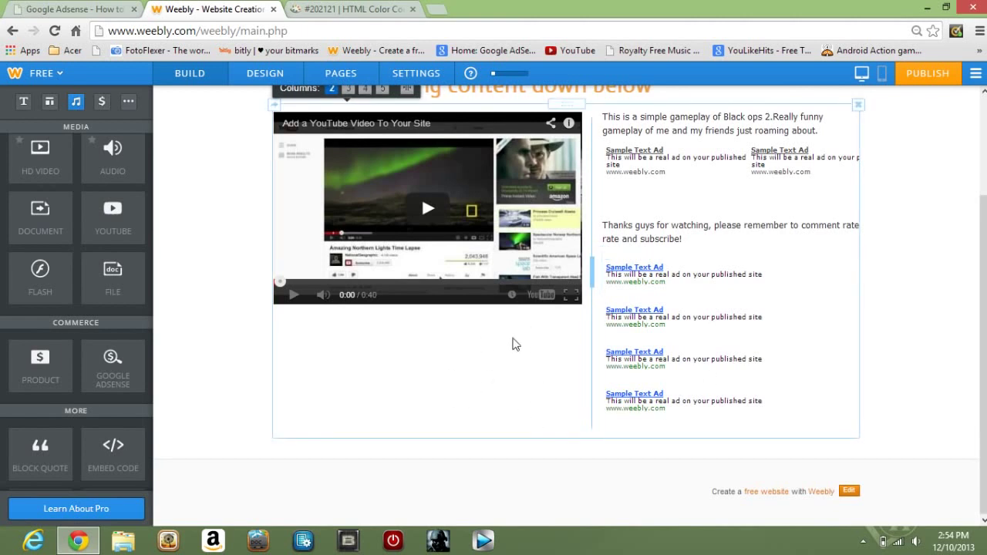
Add a divider directly below the YouTube video in the first column
scroll(67, 280, "up", 4)
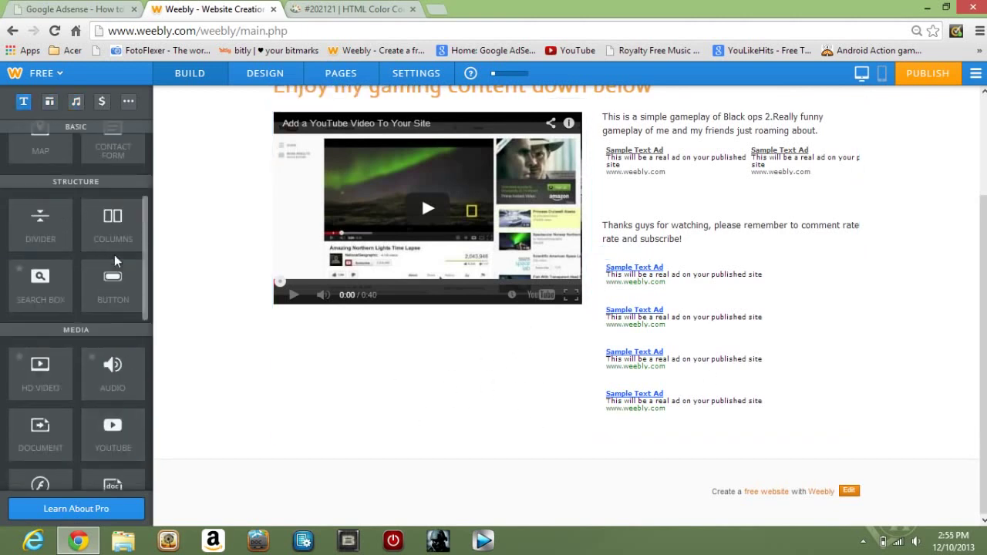
left_click_drag(68, 280, 509, 310)
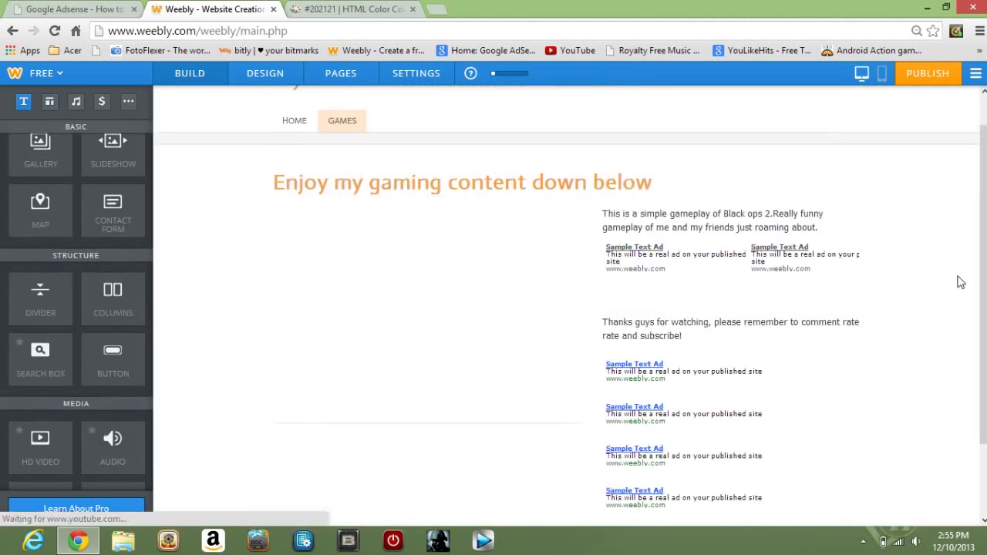
scroll(963, 295, "down", 2)
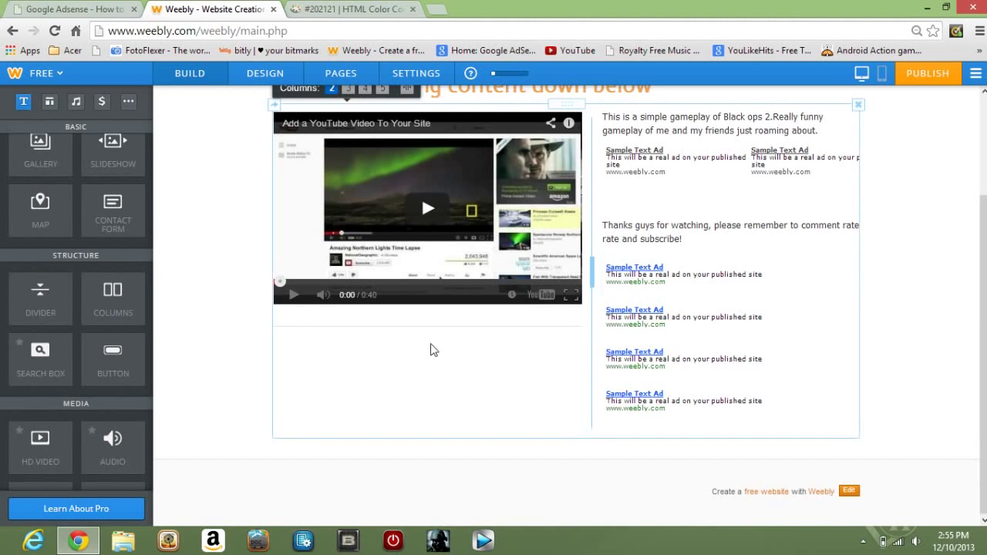
scroll(83, 311, "up", 3)
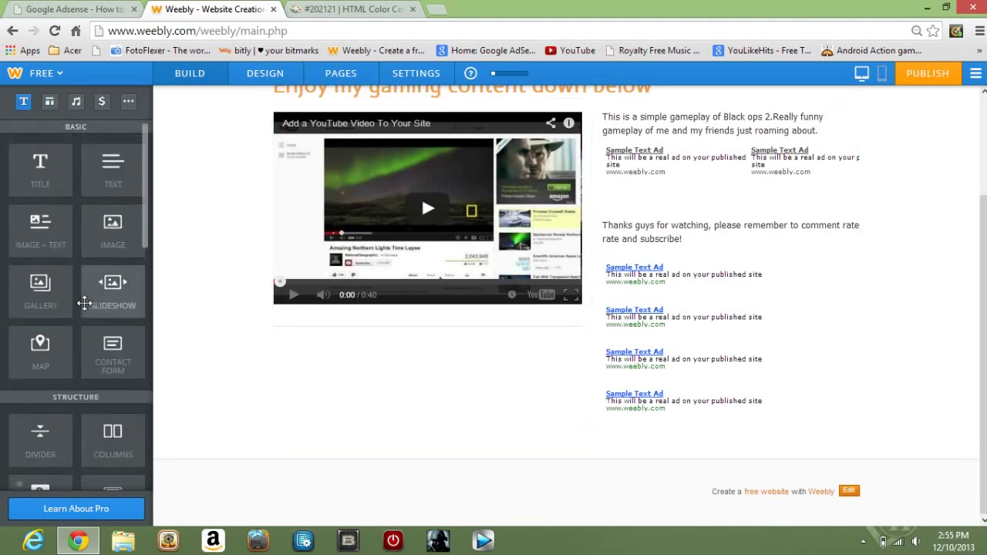
Add an empty text element below the divider in the first column
left_click_drag(121, 184, 394, 392)
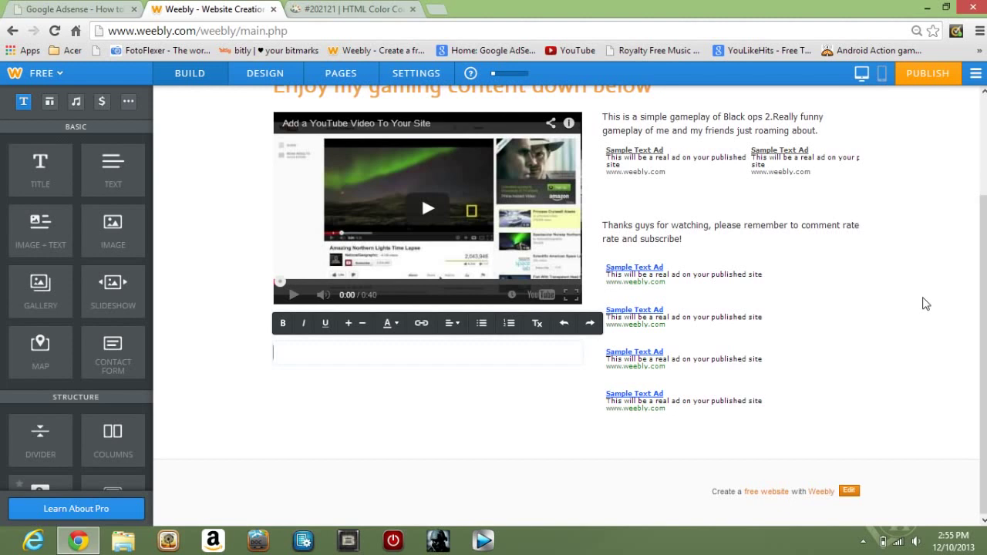
scroll(899, 223, "up", 3)
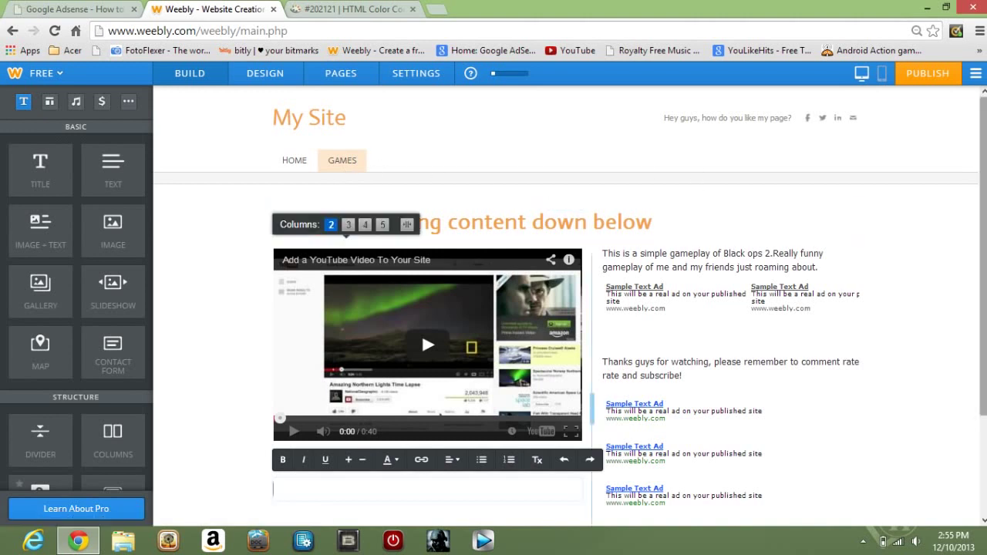
scroll(982, 303, "down", 3)
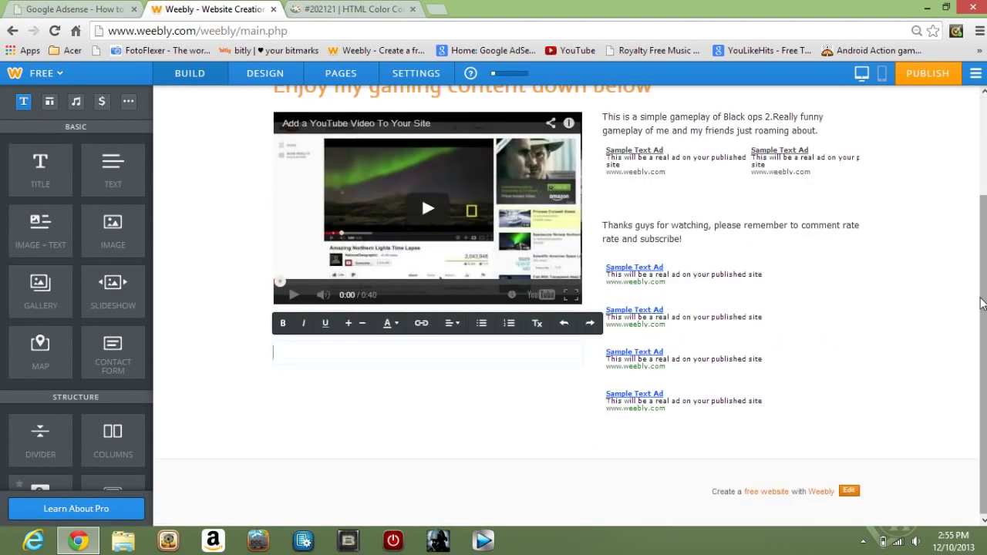
Clear the large rectangle ad's background color in its advanced settings and close them
left_click(752, 392)
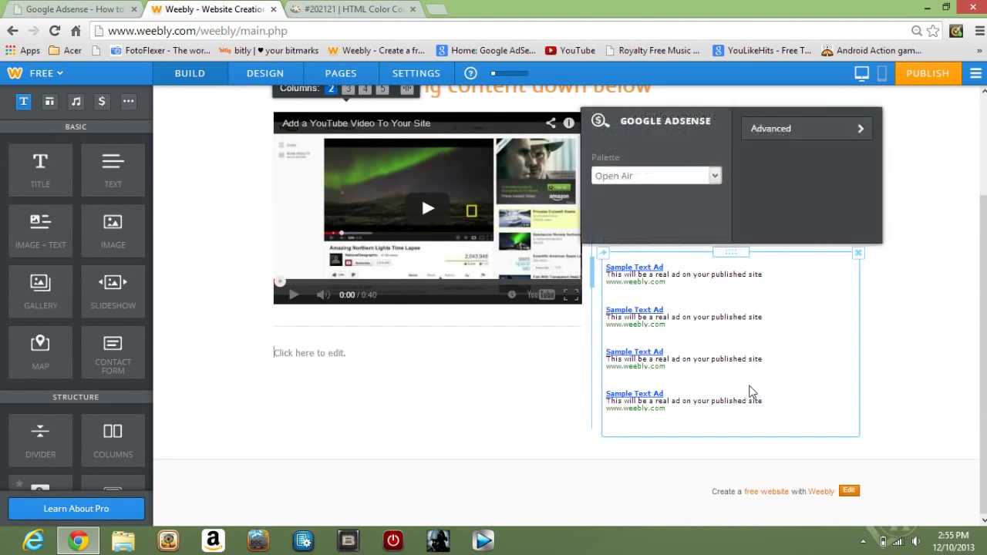
left_click(837, 131)
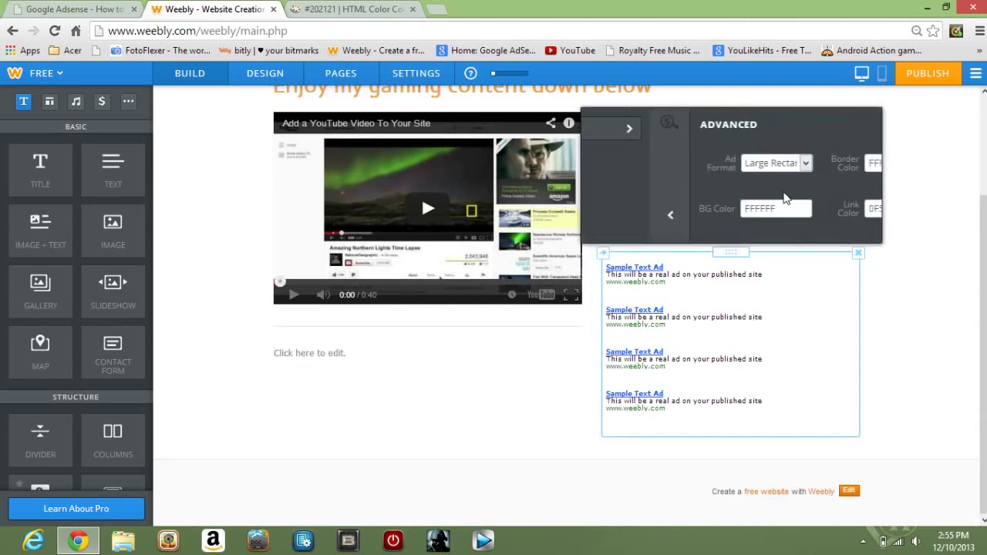
double_click(690, 208)
key("BackSpace")
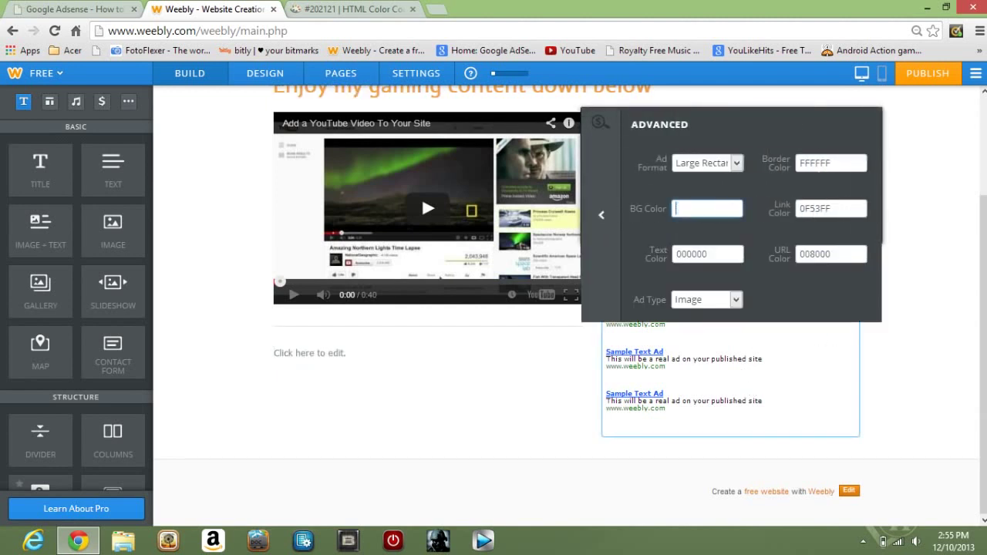
left_click(760, 280)
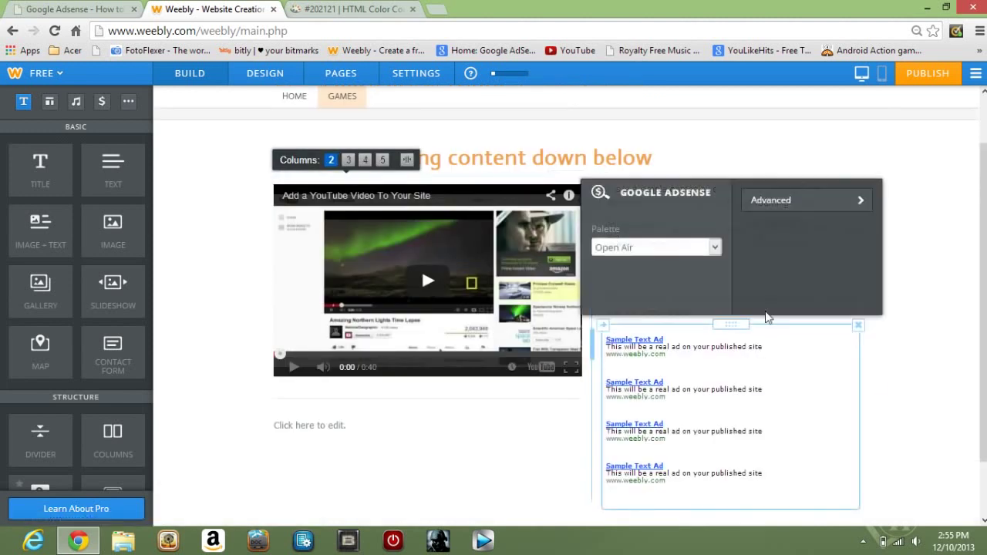
left_click(811, 200)
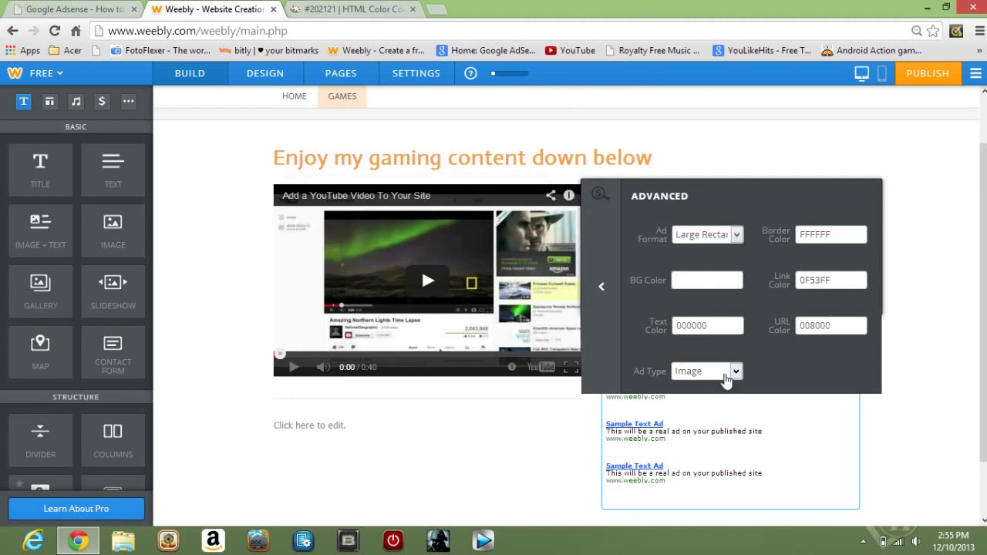
left_click(725, 372)
left_click(910, 369)
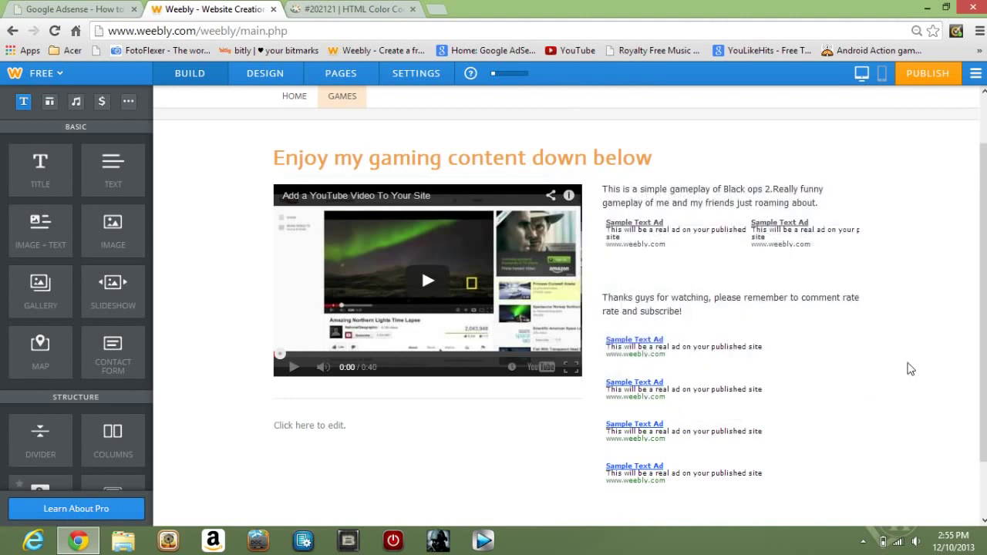
Review the advanced settings of the banner ad below the gameplay description
scroll(846, 368, "down", 1)
scroll(846, 368, "up", 2)
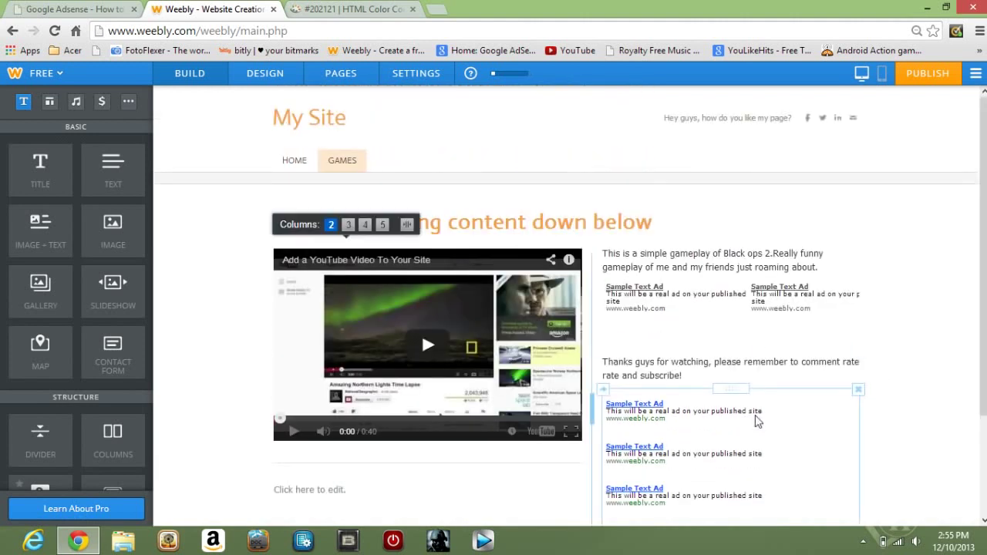
left_click(775, 324)
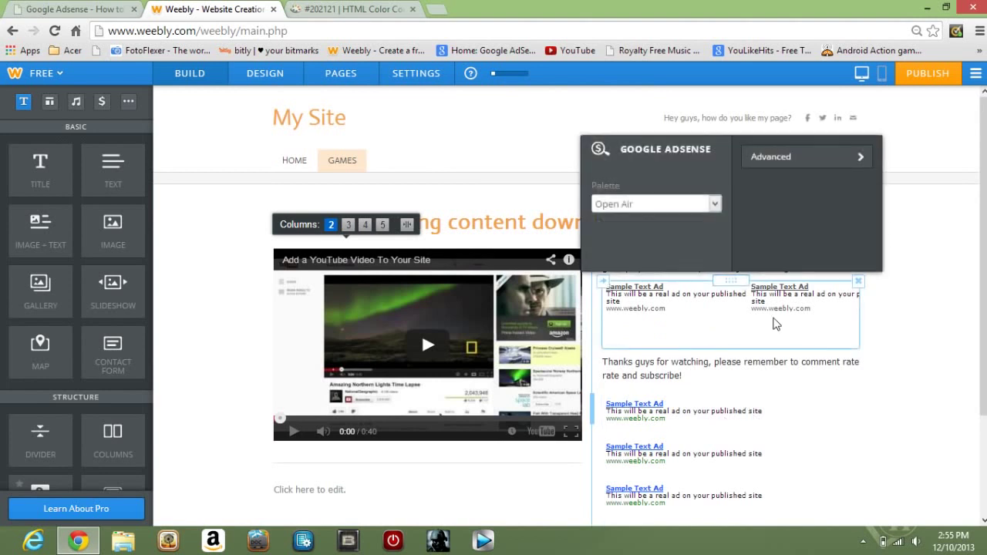
left_click(807, 156)
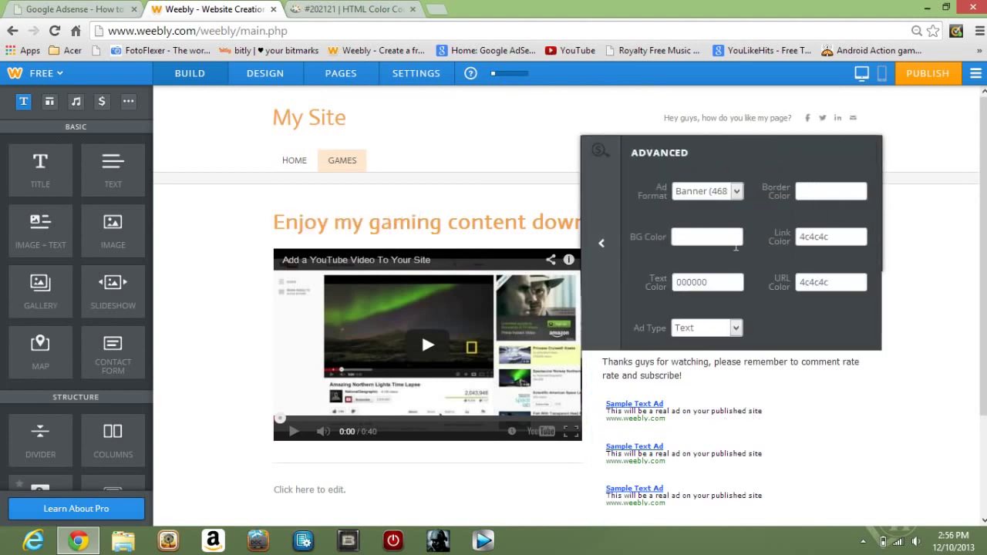
left_click(924, 307)
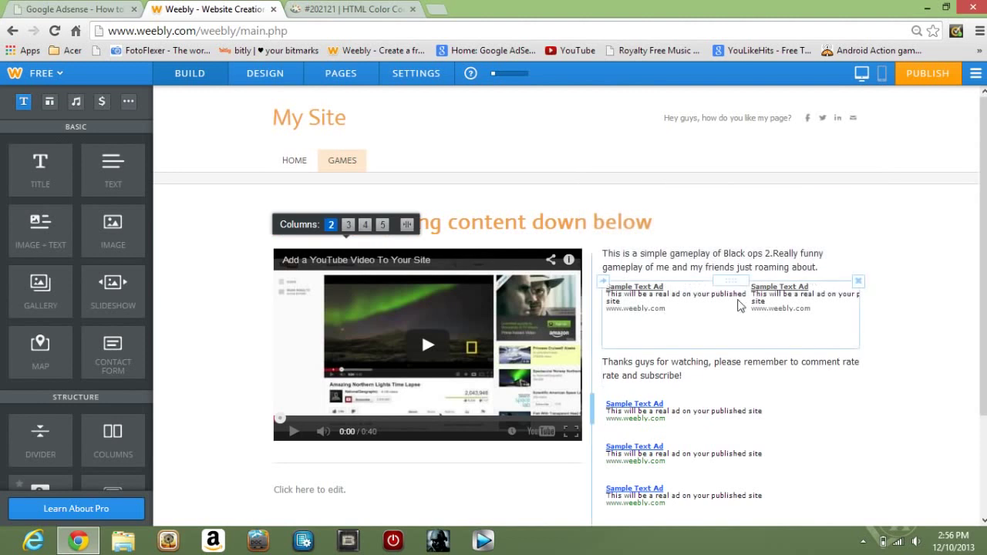
Add a Google AdSense element below the empty text element in the first column
scroll(848, 276, "down", 2)
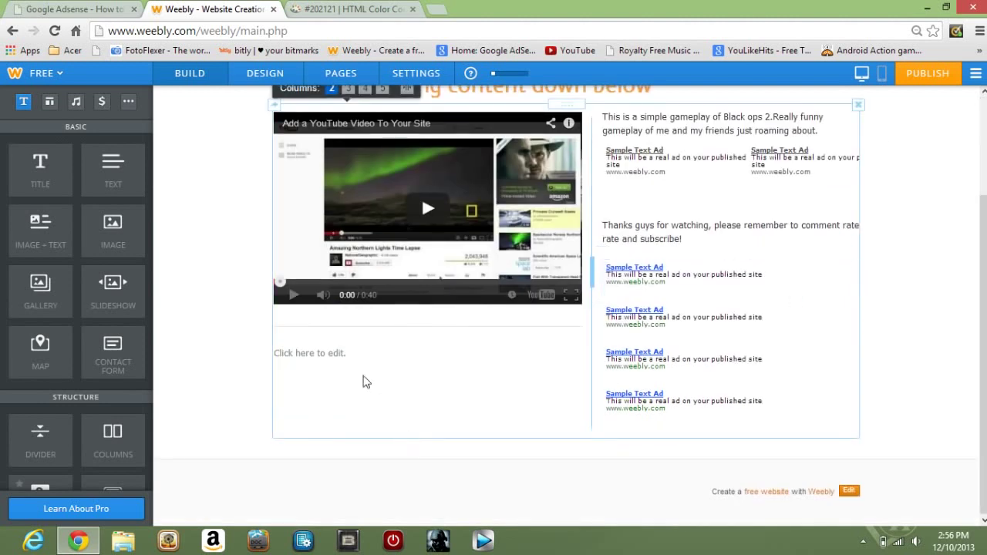
left_click(330, 369)
scroll(129, 420, "down", 2)
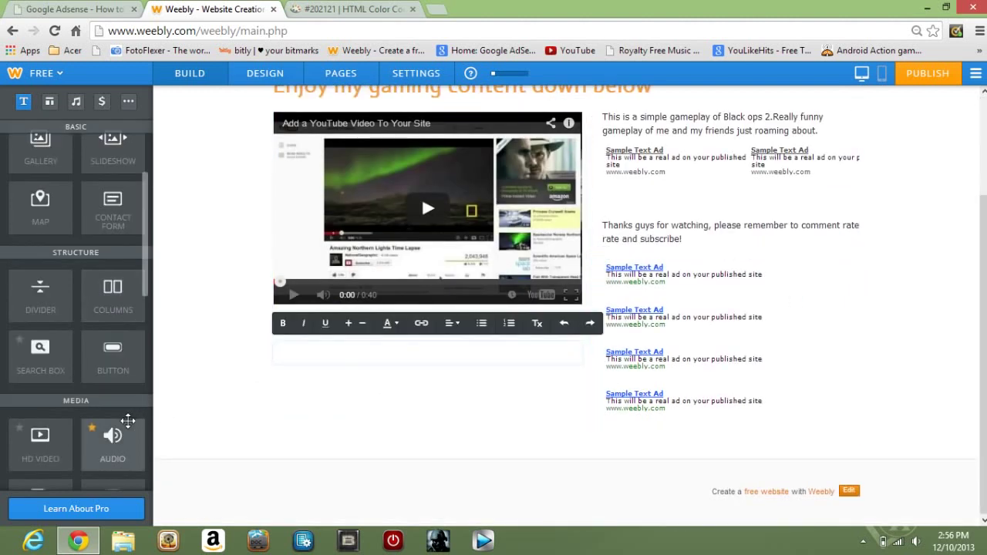
scroll(128, 421, "down", 2)
scroll(112, 420, "down", 2)
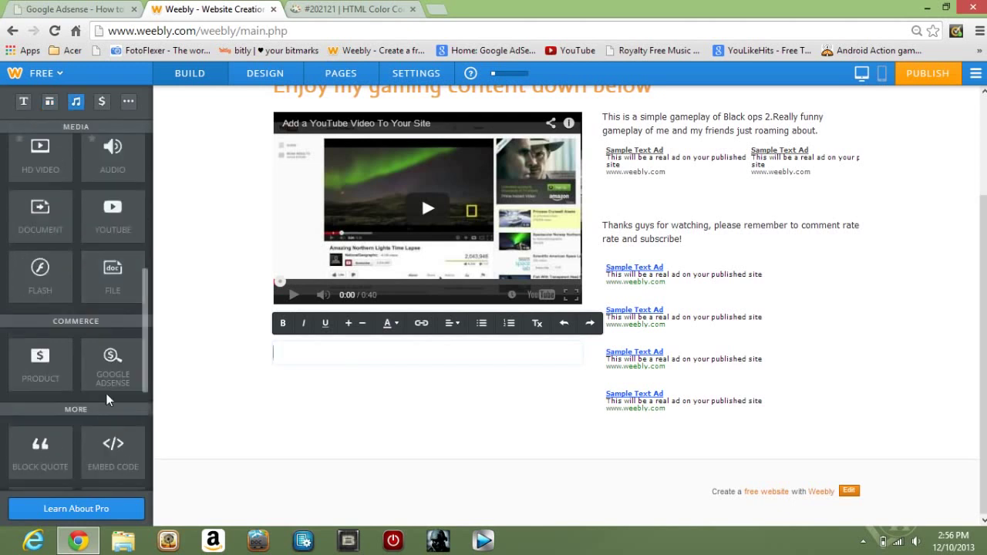
left_click_drag(111, 381, 330, 375)
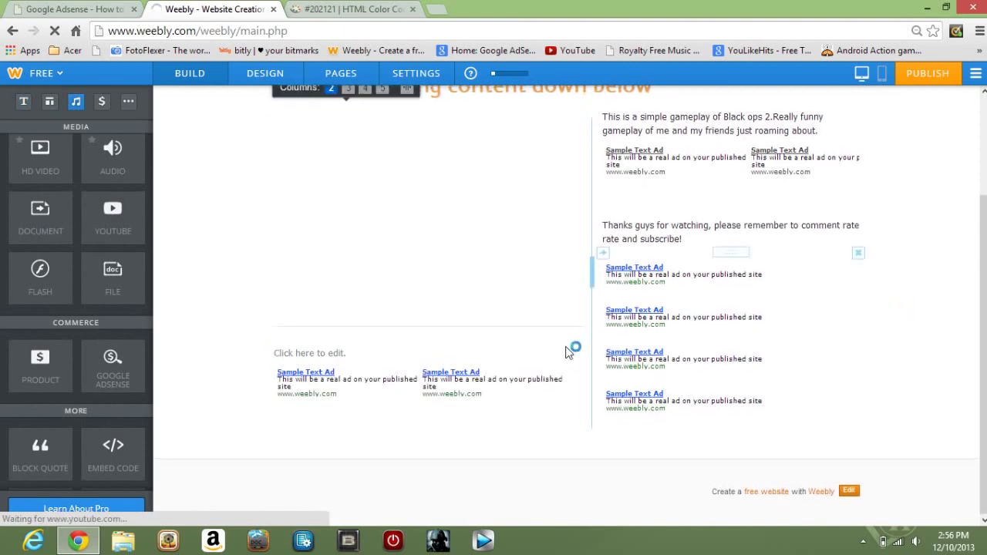
Clear the first-column ad's background and border colors in its advanced settings and close them
left_click(488, 395)
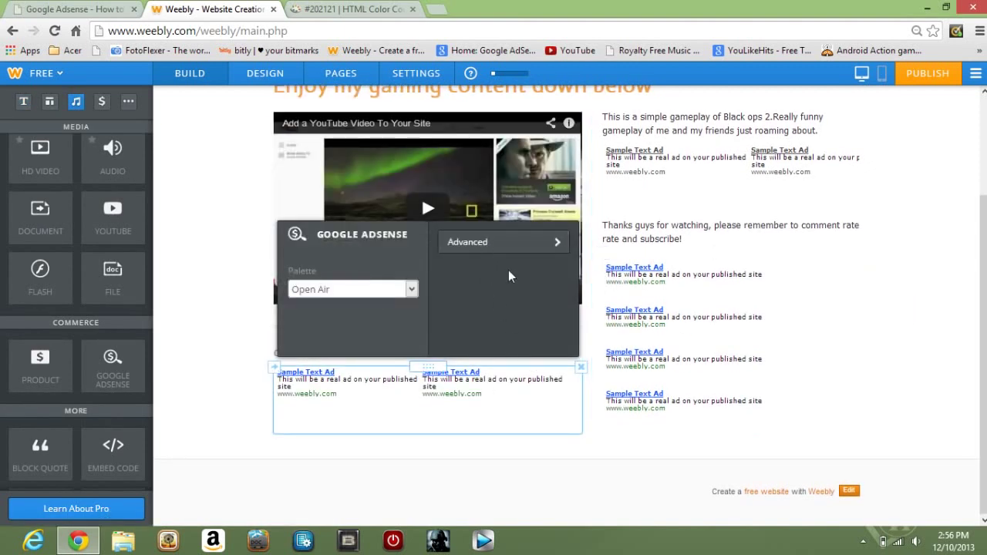
left_click(505, 245)
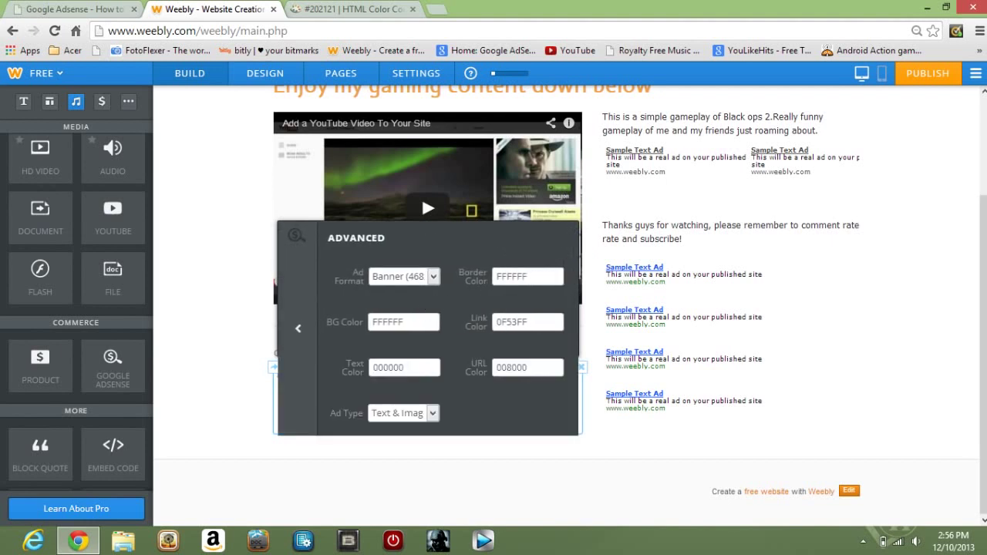
left_click_drag(529, 276, 374, 294)
key("BackSpace")
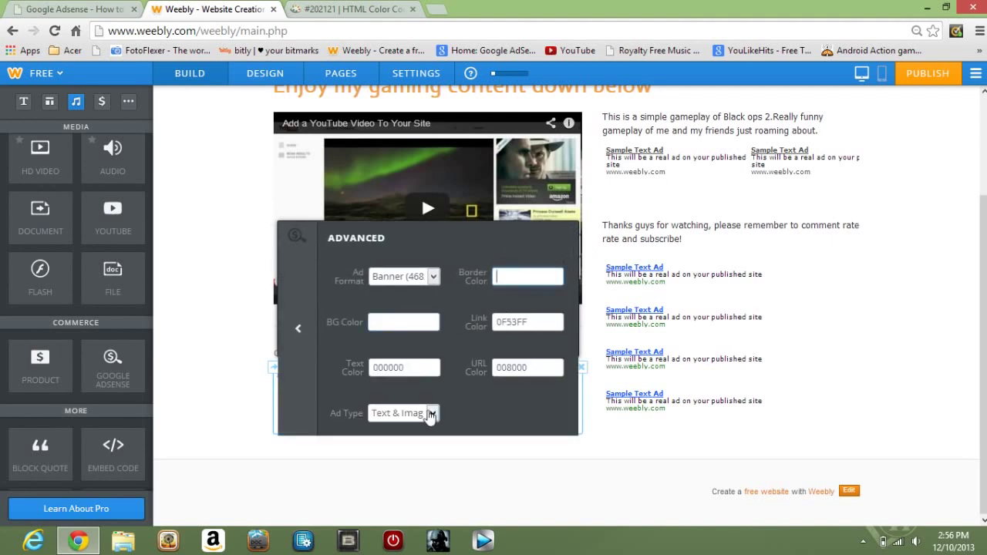
left_click(429, 416)
left_click(429, 417)
left_click(886, 354)
Look over the Games page's layout, including the video, the texts and the placement of the ads
scroll(919, 347, "up", 2)
scroll(914, 278, "down", 2)
scroll(914, 279, "up", 2)
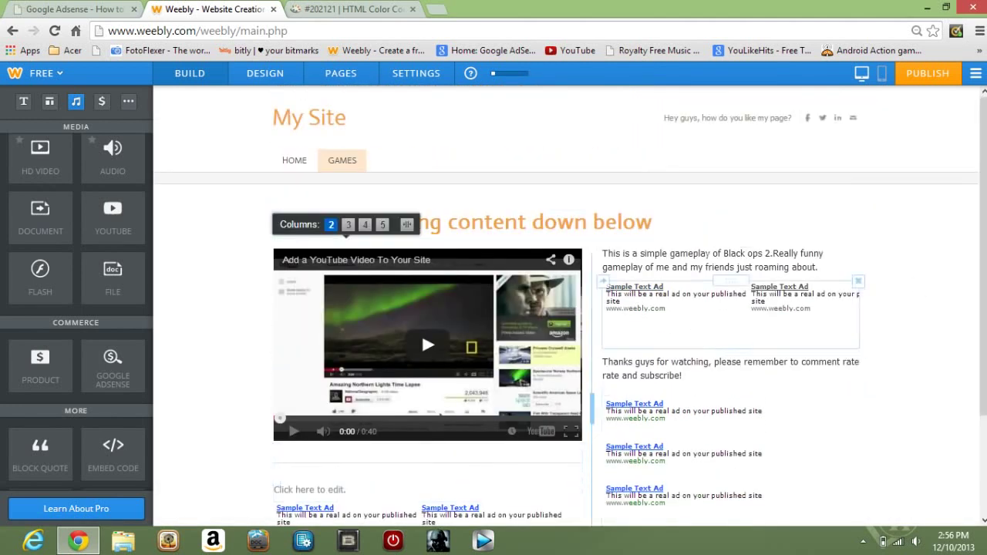
scroll(748, 391, "down", 2)
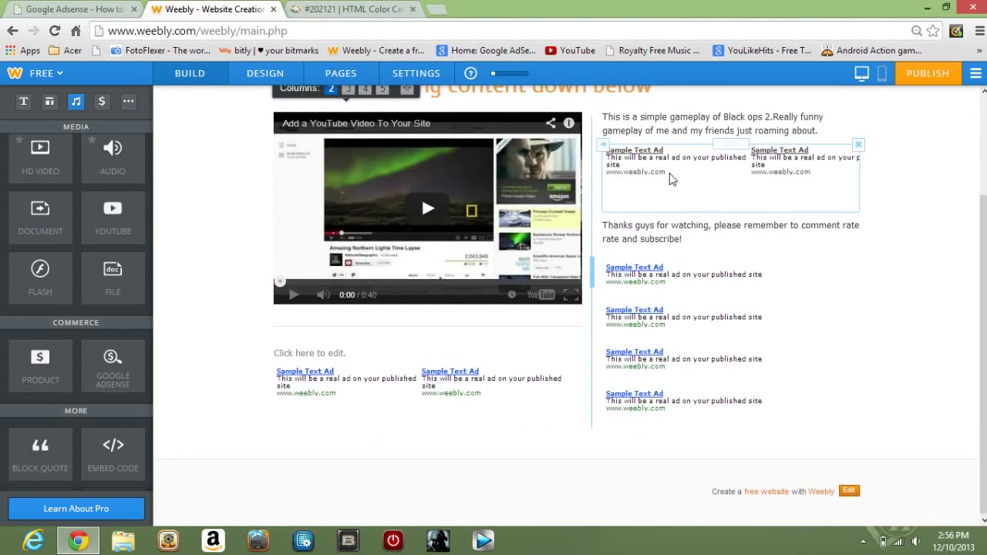
left_click(946, 7)
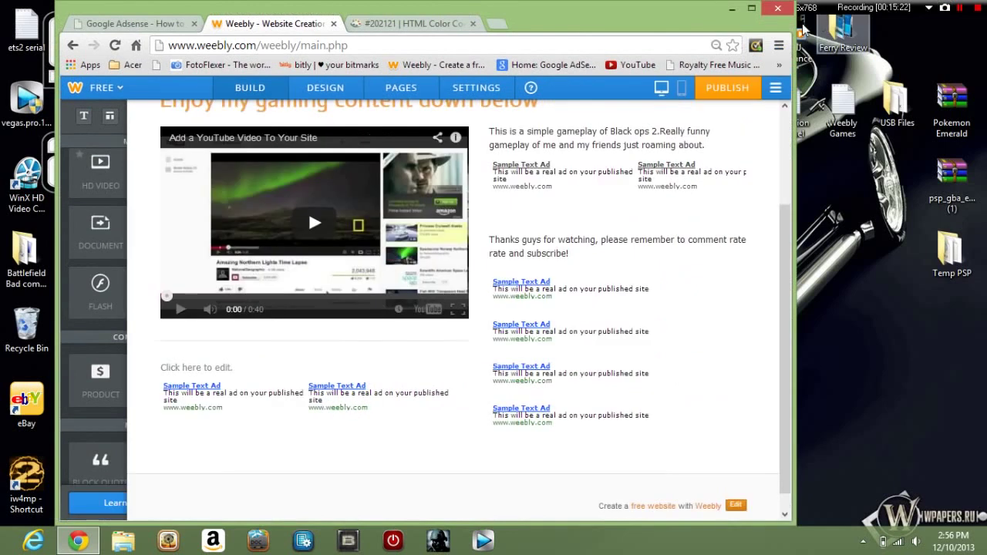
left_click(752, 8)
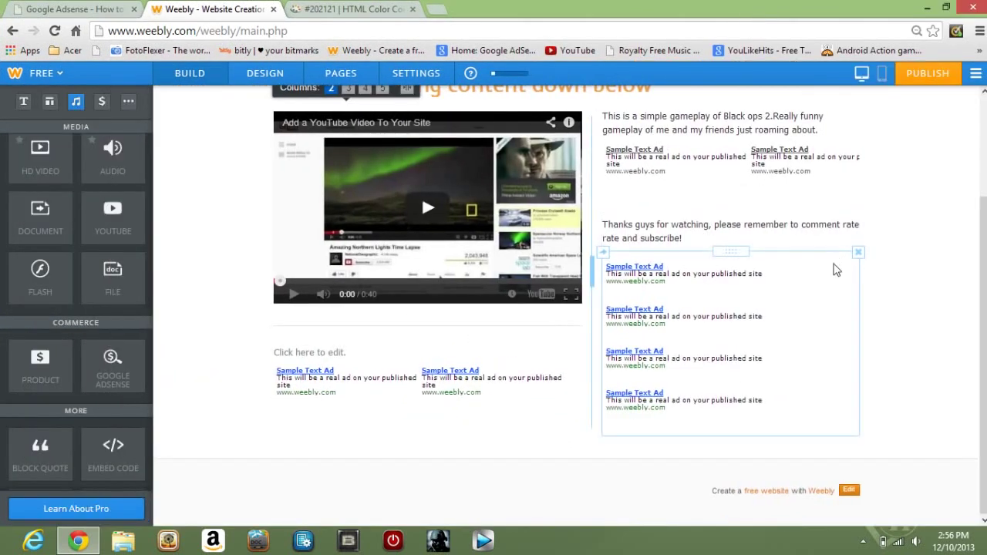
scroll(576, 281, "up", 2)
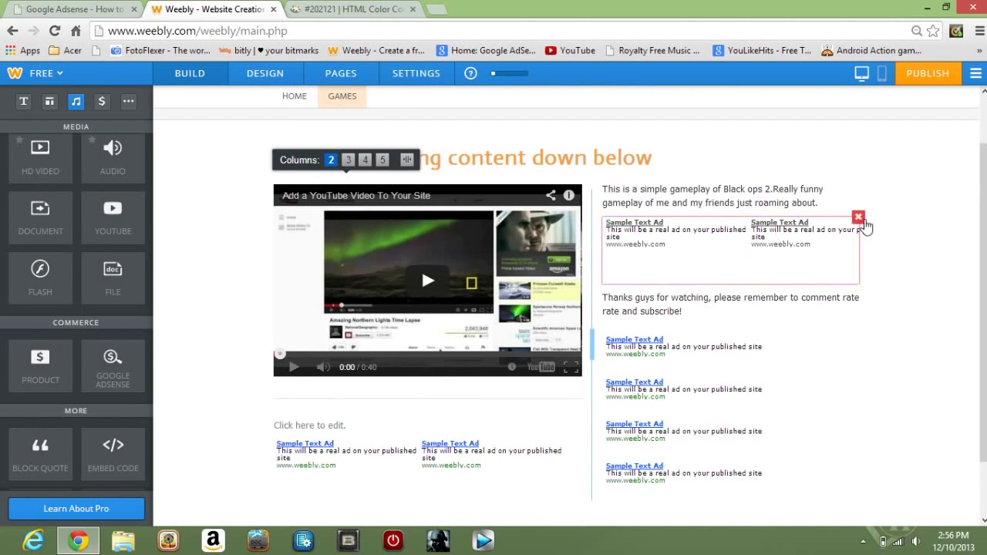
triple_click(659, 310)
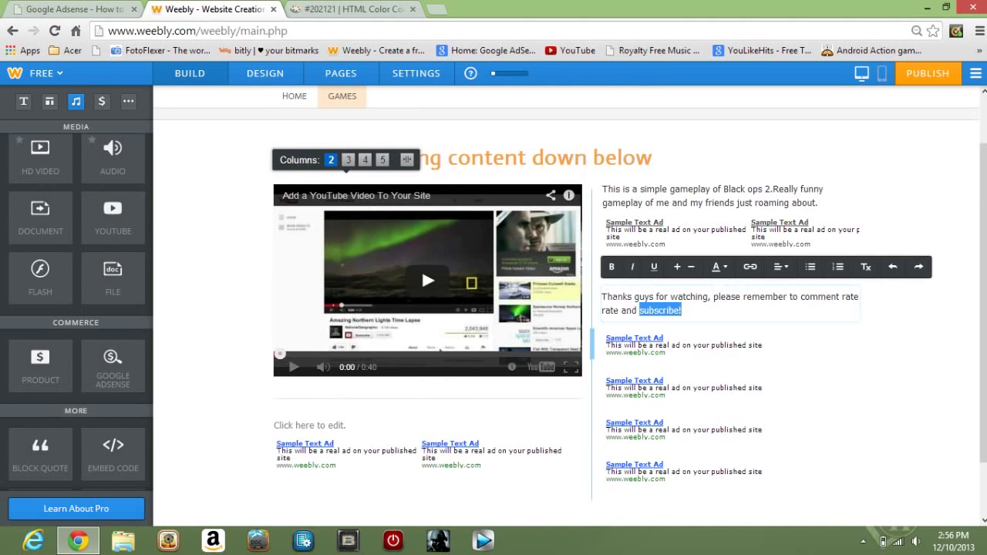
left_click(916, 232)
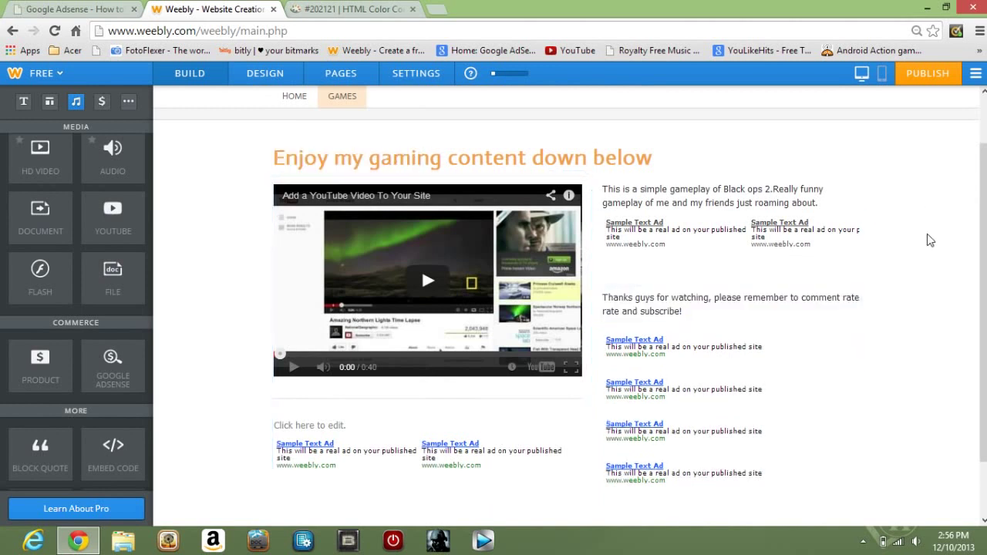
scroll(930, 240, "up", 2)
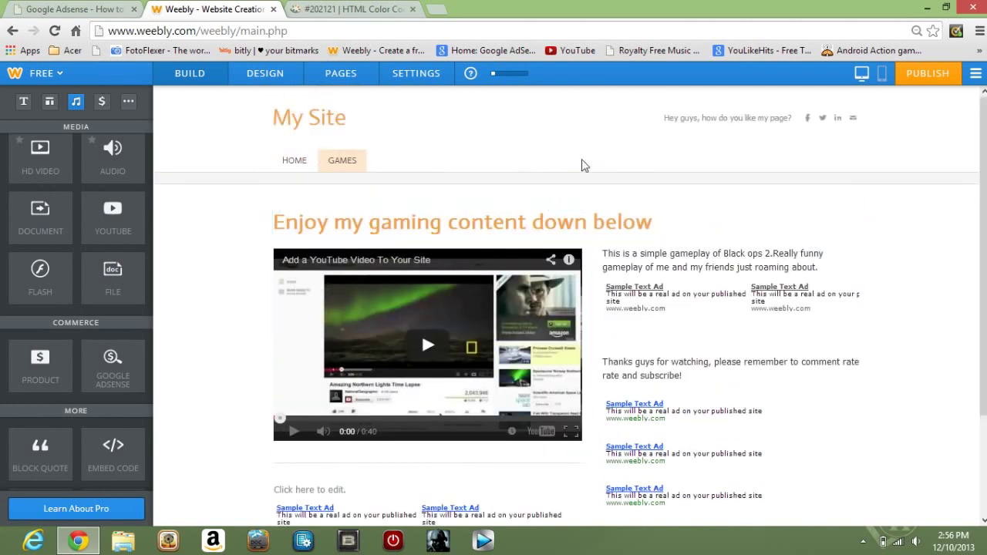
scroll(936, 166, "down", 4)
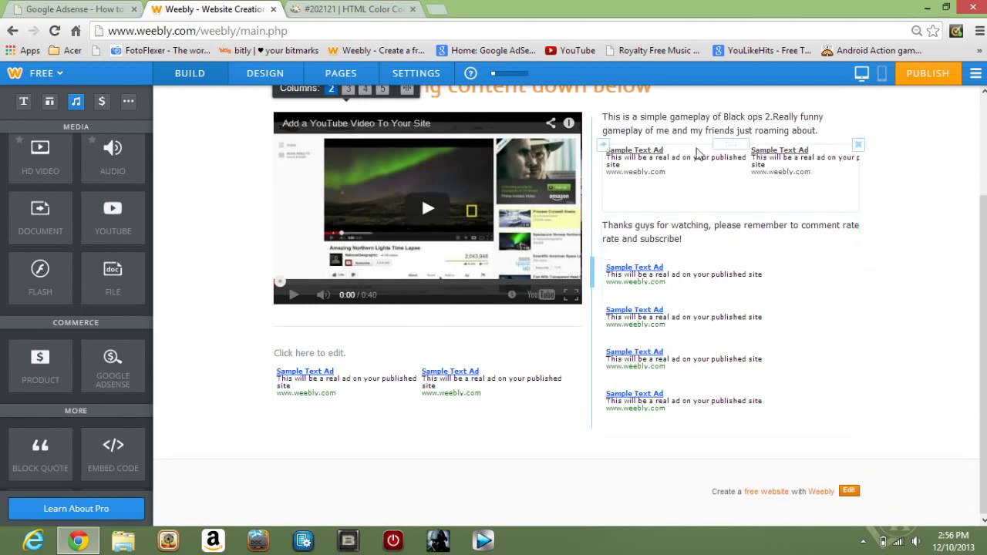
scroll(947, 239, "up", 4)
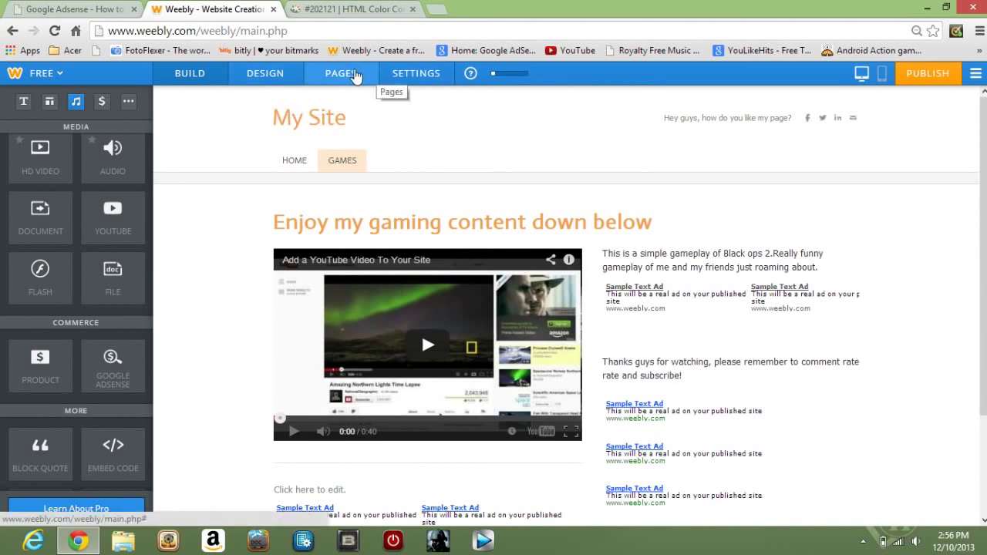
Open the site's Search Engine Optimization settings
left_click(441, 73)
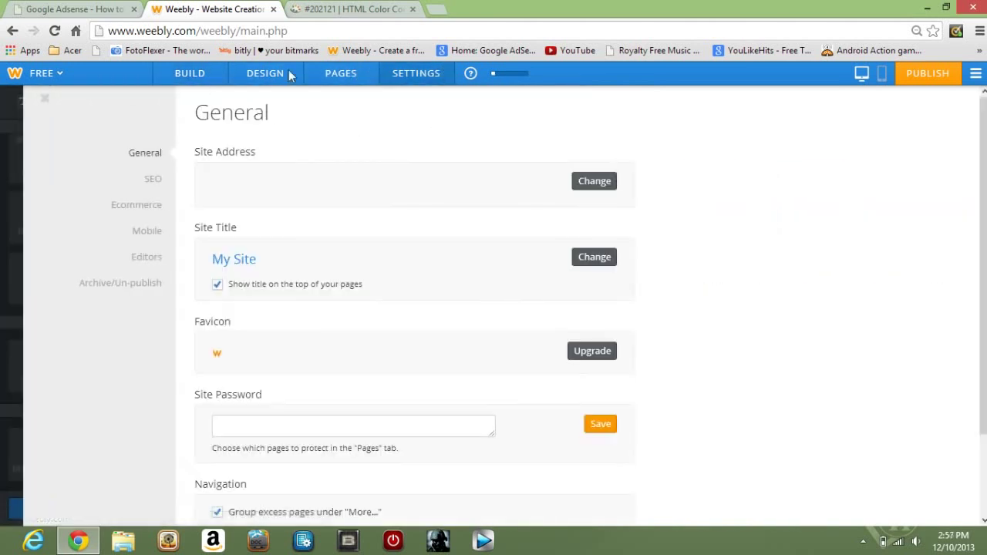
left_click(185, 77)
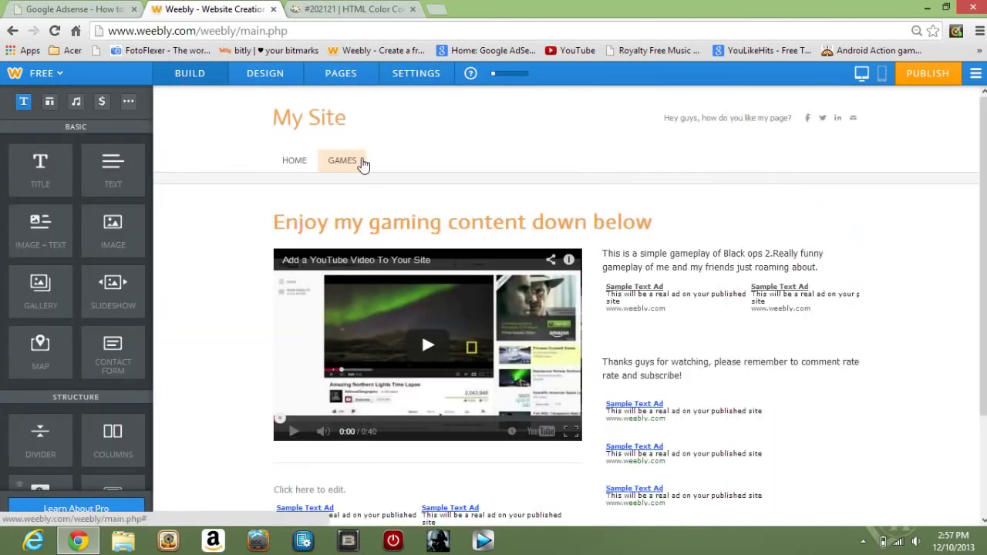
left_click(420, 77)
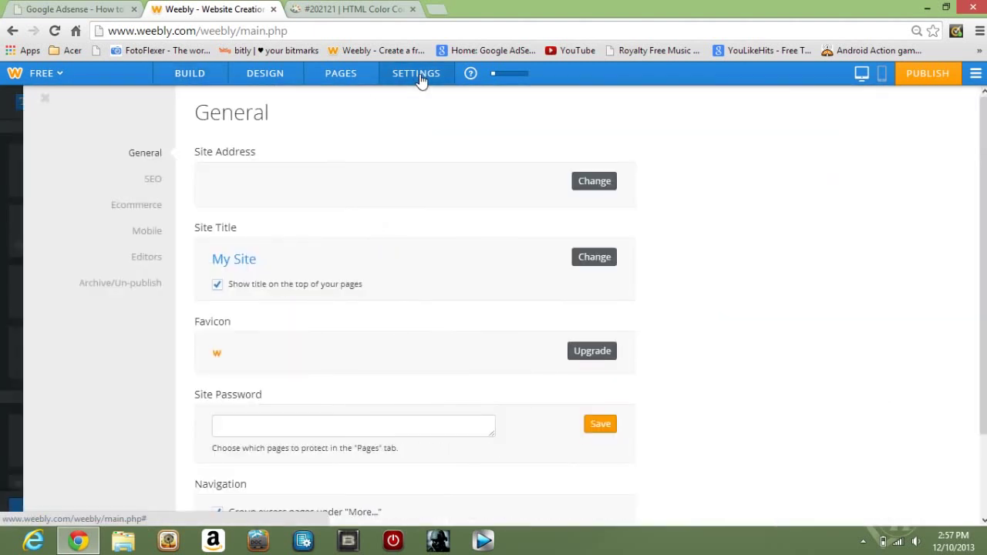
left_click(157, 184)
left_click(150, 159)
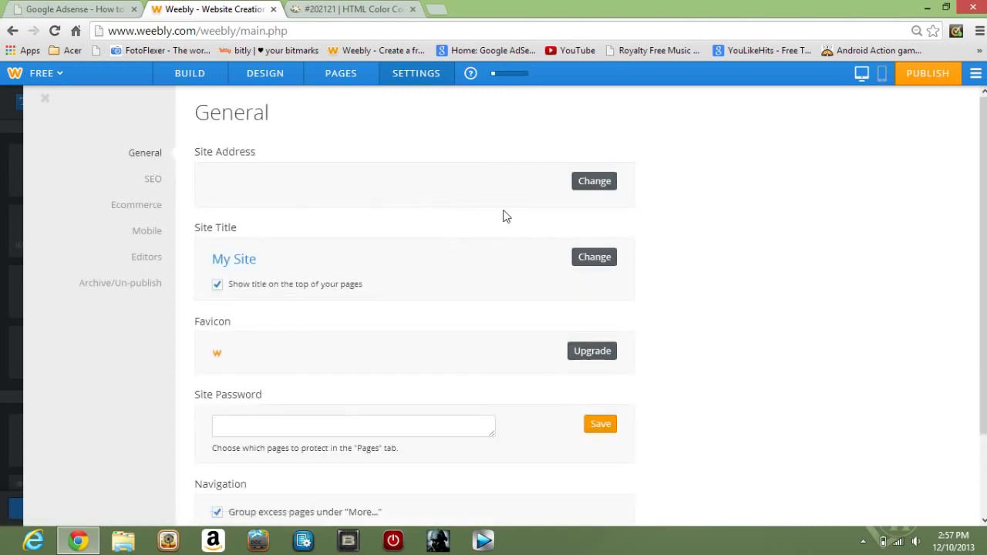
left_click(159, 183)
left_click(232, 182)
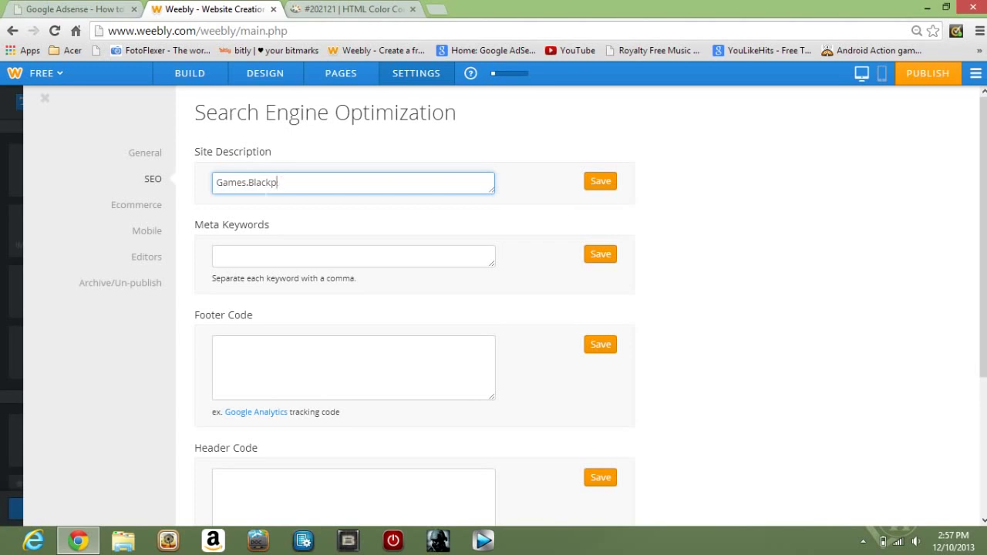
type(",")
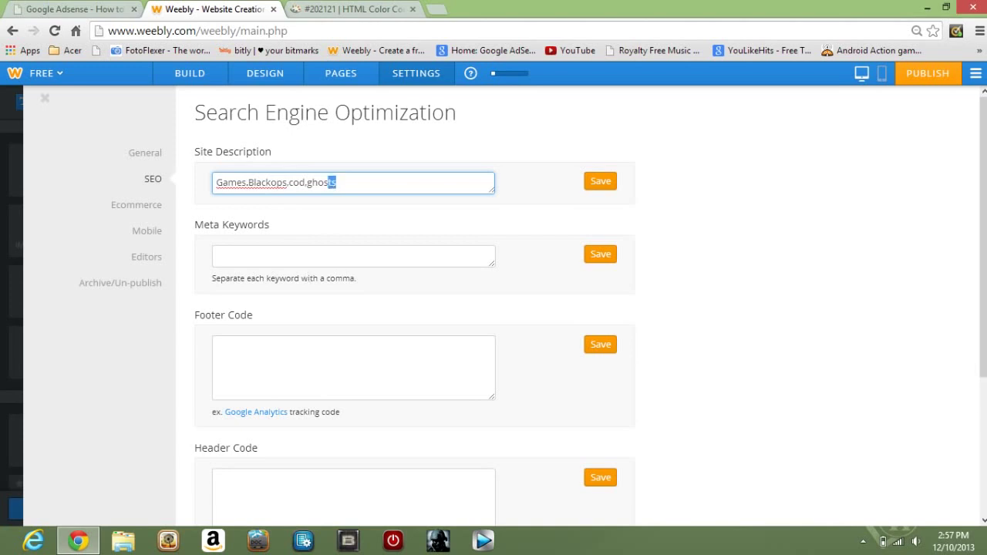
left_click_drag(328, 182, 216, 182)
key("BackSpace")
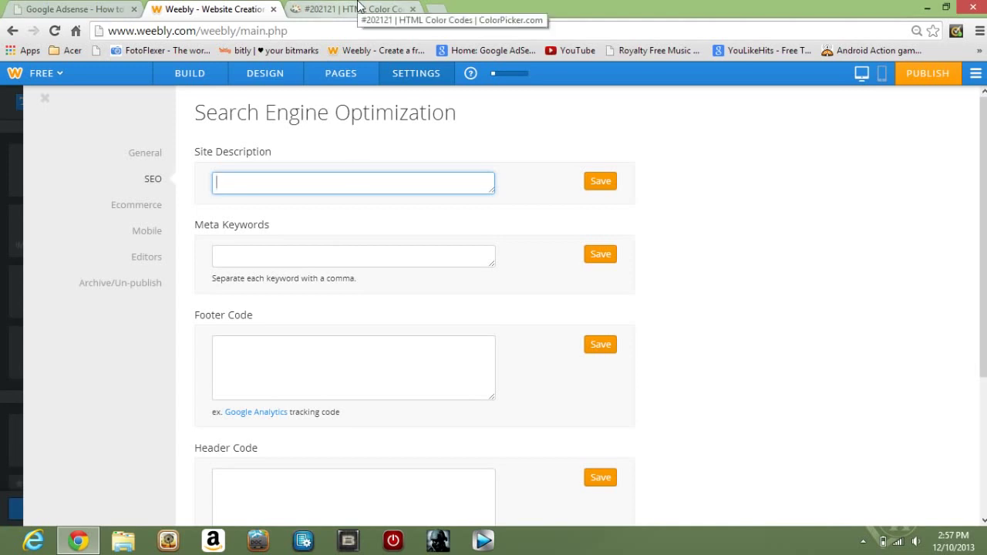
Enter "Blackops,2,gameplay,cod,ghost,gameplay," as the site's meta keywords
key("Tab")
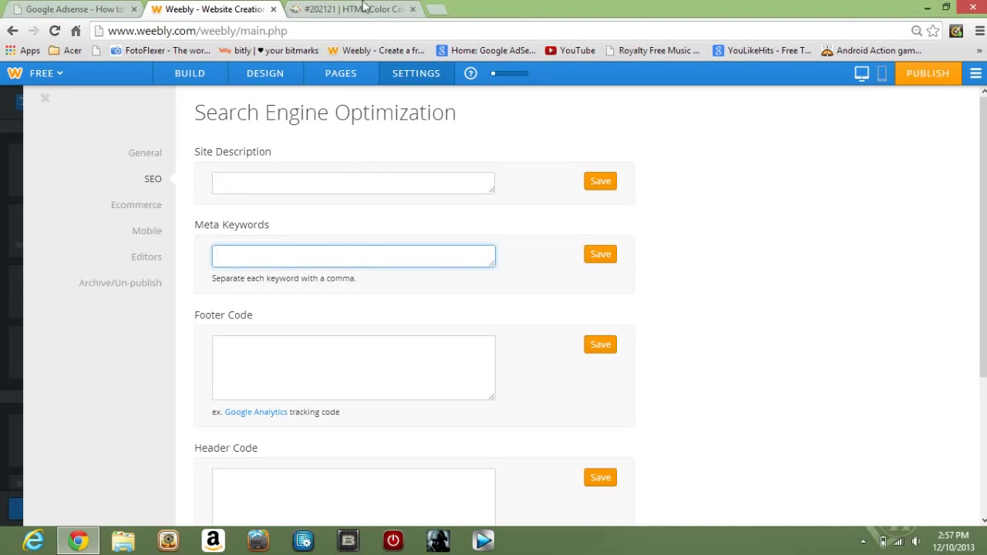
left_click(111, 9)
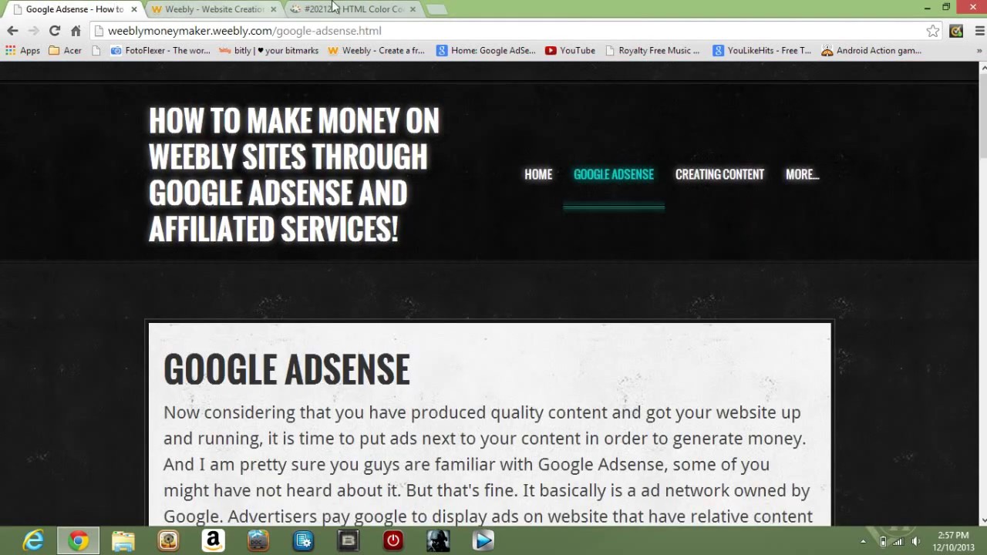
left_click(351, 9)
left_click(222, 8)
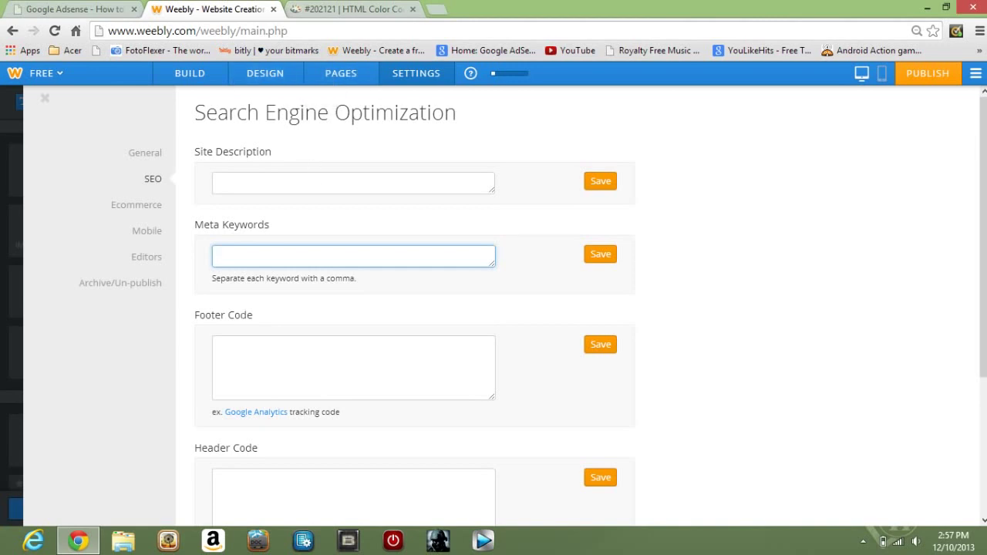
scroll(870, 313, "down", 3)
scroll(870, 312, "up", 3)
type(".gameplay.")
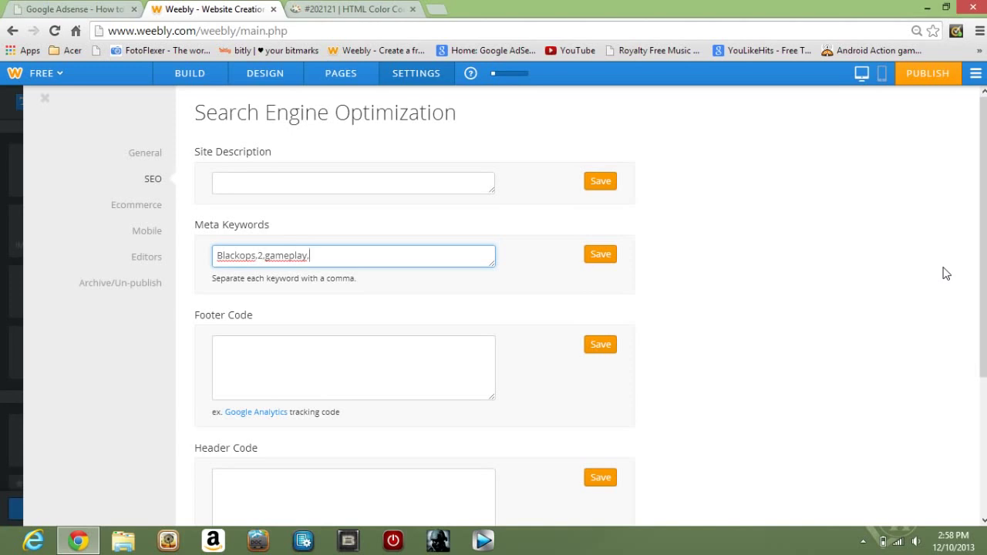
type("cod,ghost,gameplay")
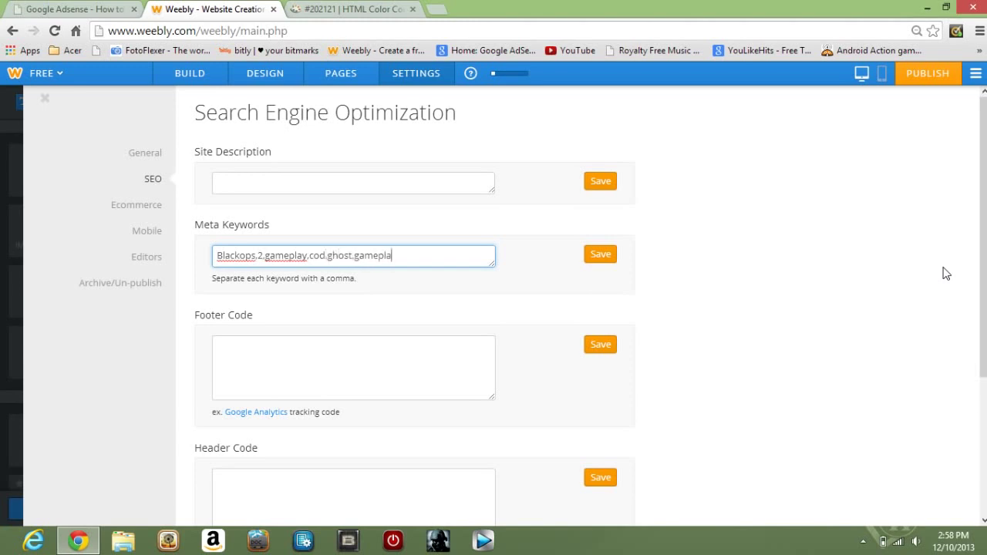
type(",")
left_click_drag(983, 260, 971, 214)
Search Google for "cod ghost gameplay" in a new browser tab and look through the results
left_click(435, 10)
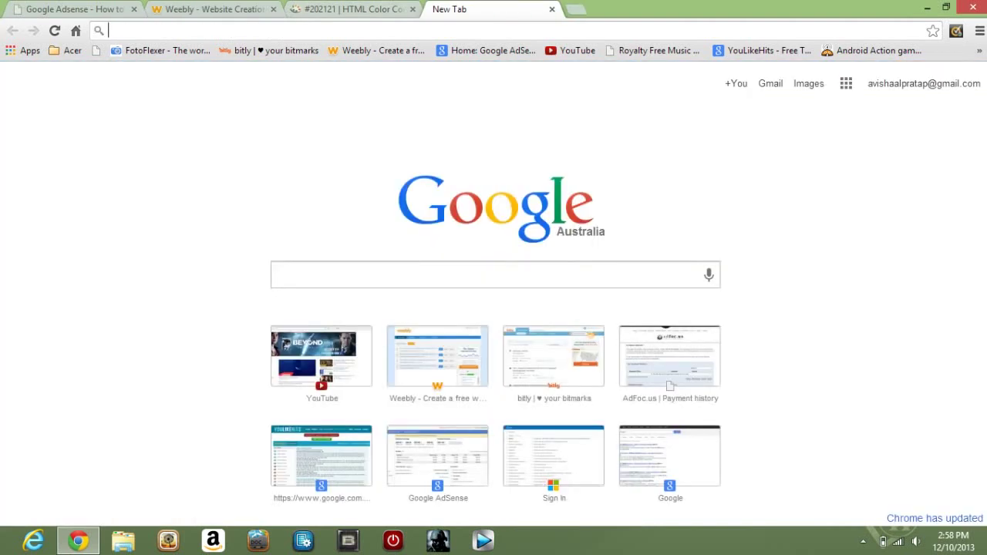
type("cod g")
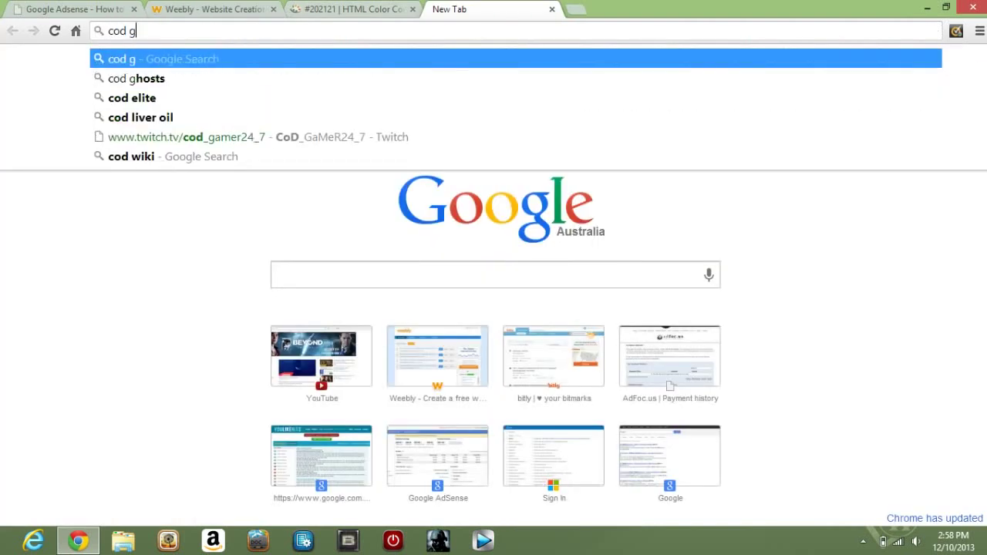
type("host gaem")
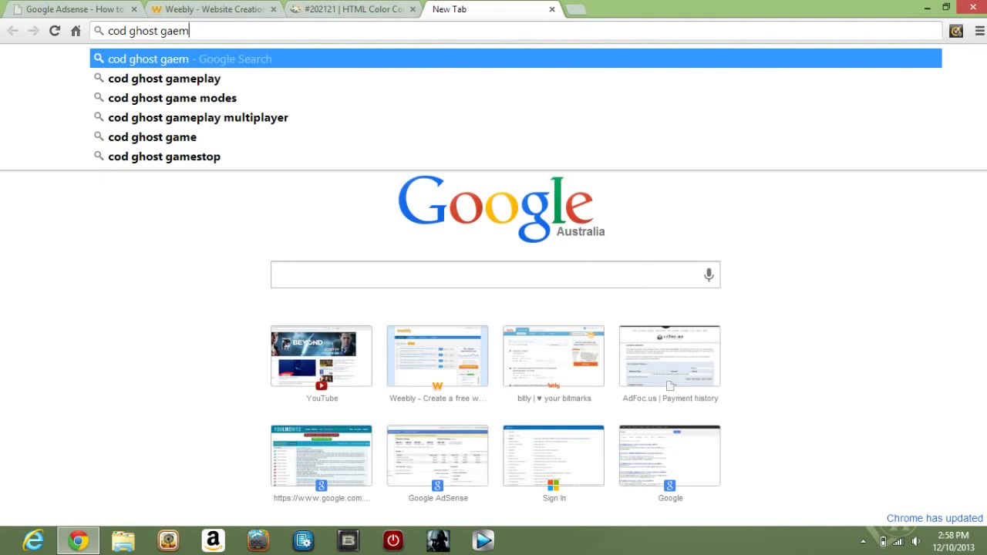
key("BackSpace")
key("BackSpace")
type("meplay")
key("Return")
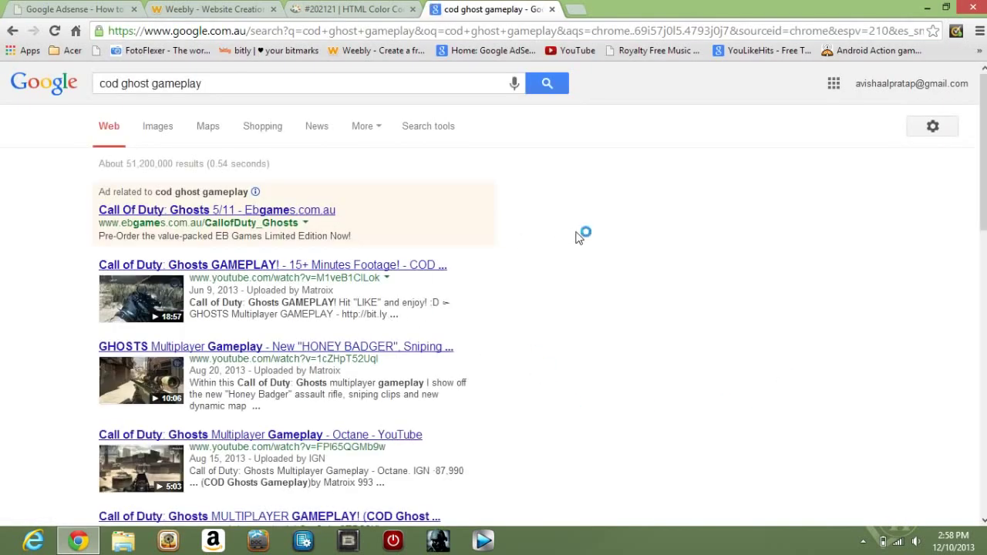
scroll(539, 228, "down", 2)
scroll(570, 230, "down", 5)
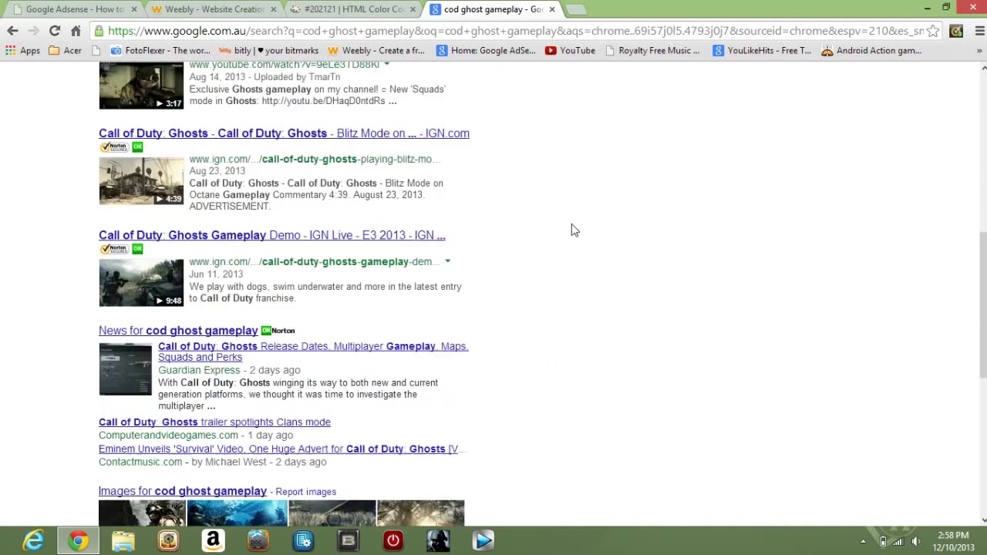
scroll(575, 230, "down", 4)
scroll(571, 230, "up", 11)
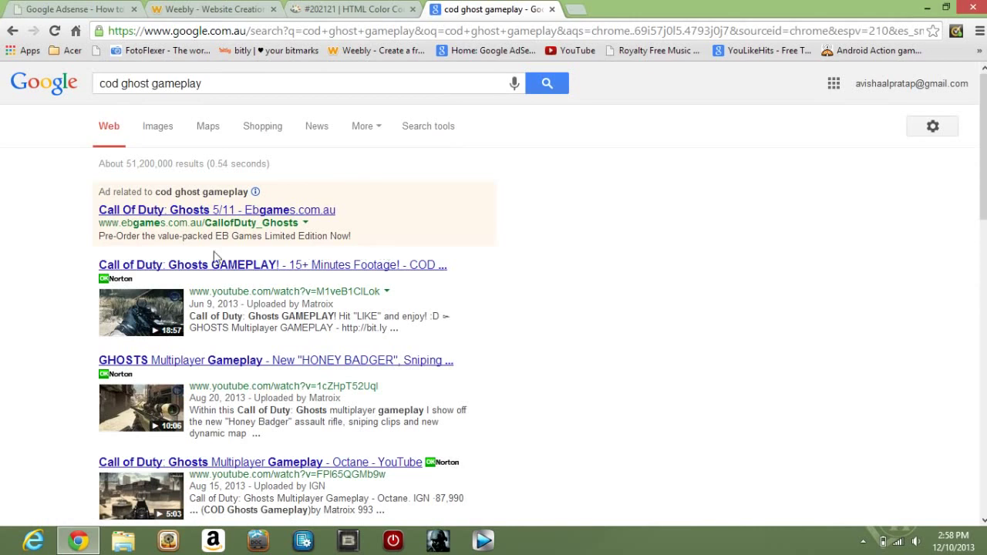
Return to the Weebly SEO settings and review the meta keywords and the site description field
left_click(330, 8)
left_click(224, 9)
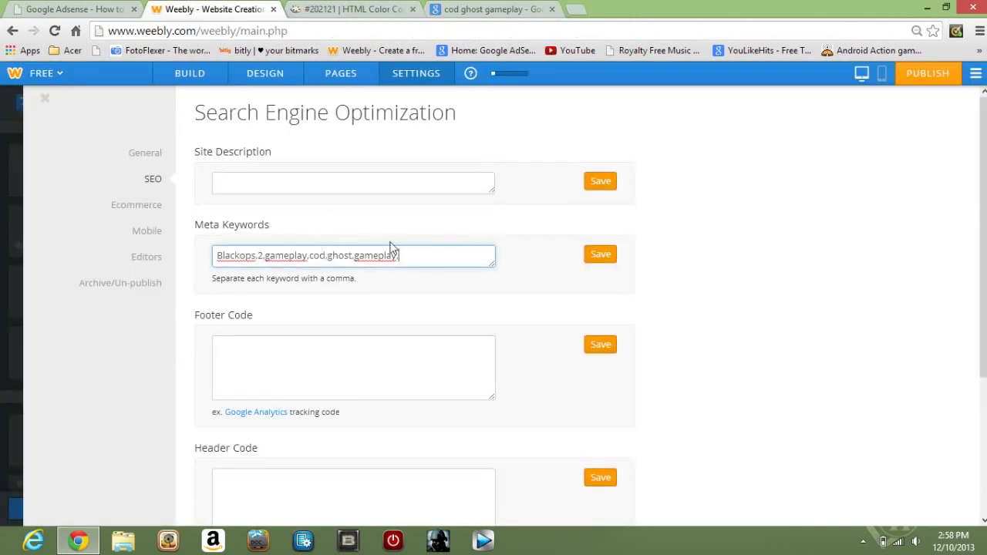
left_click_drag(398, 255, 216, 256)
left_click(432, 256)
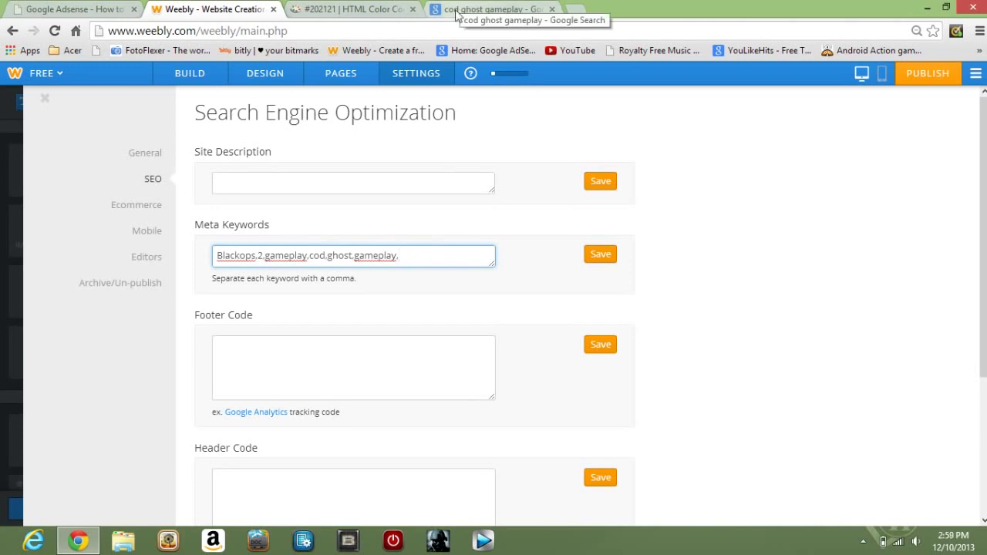
left_click(362, 183)
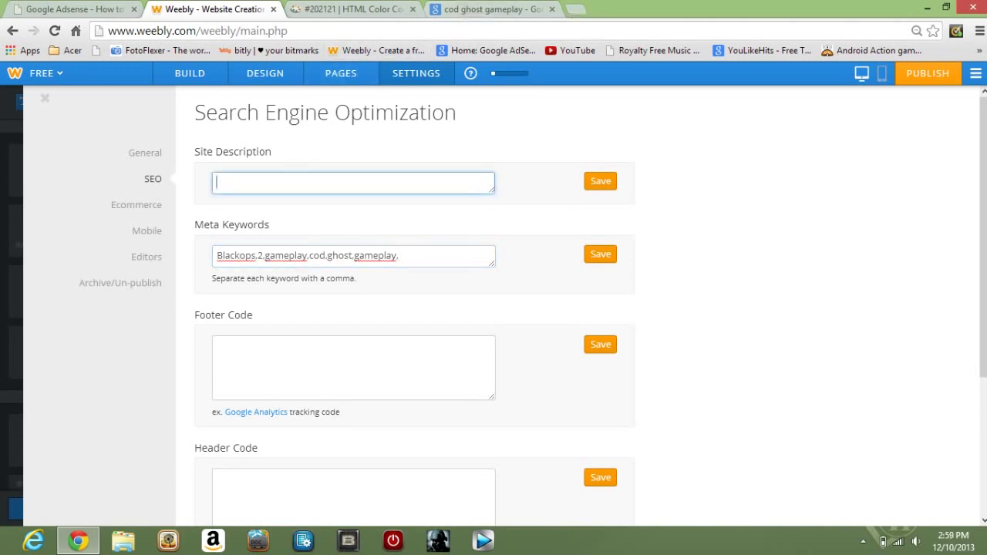
Reopen the Games page for editing and look over its video, texts and ad placement
left_click(340, 75)
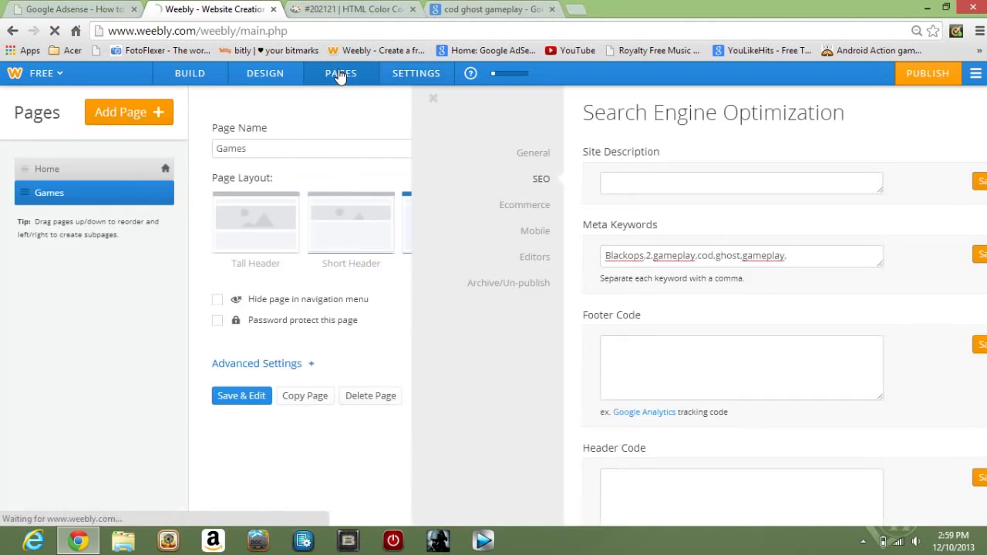
left_click(242, 396)
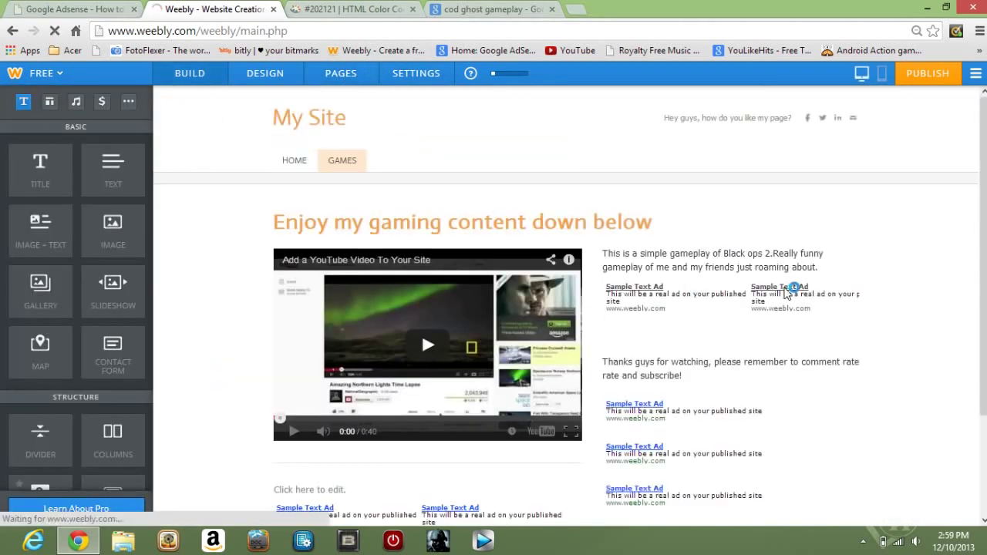
scroll(689, 324, "down", 3)
scroll(609, 246, "up", 2)
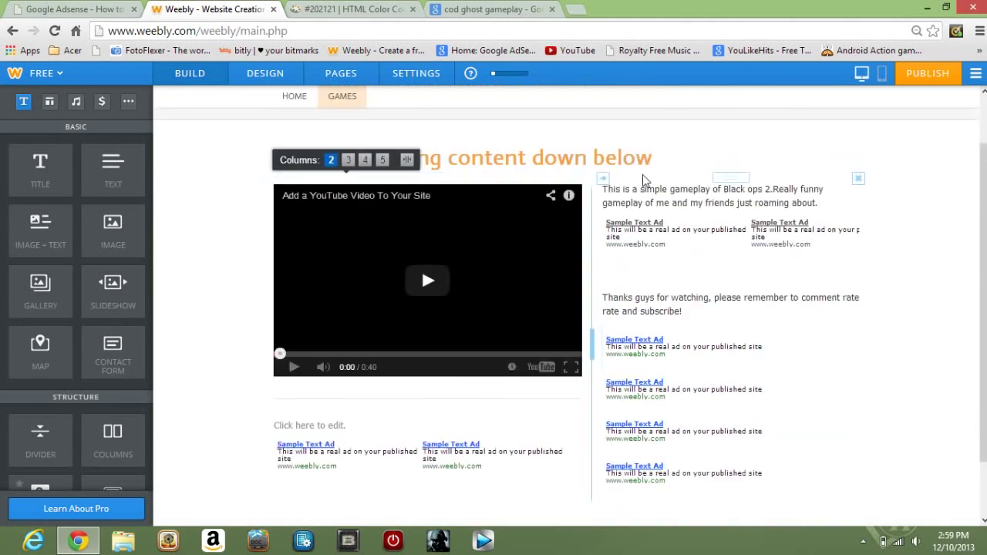
left_click(491, 9)
left_click(252, 8)
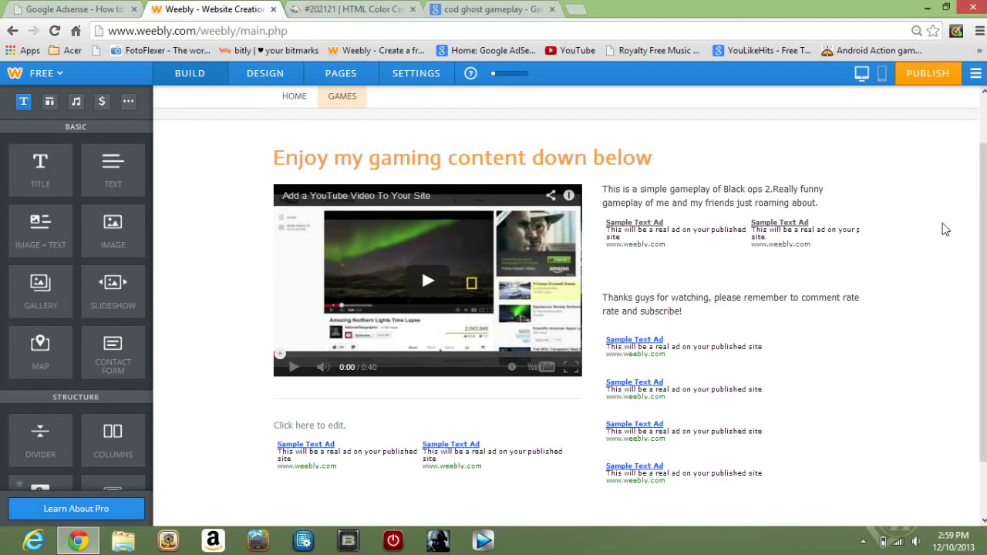
scroll(945, 229, "up", 1)
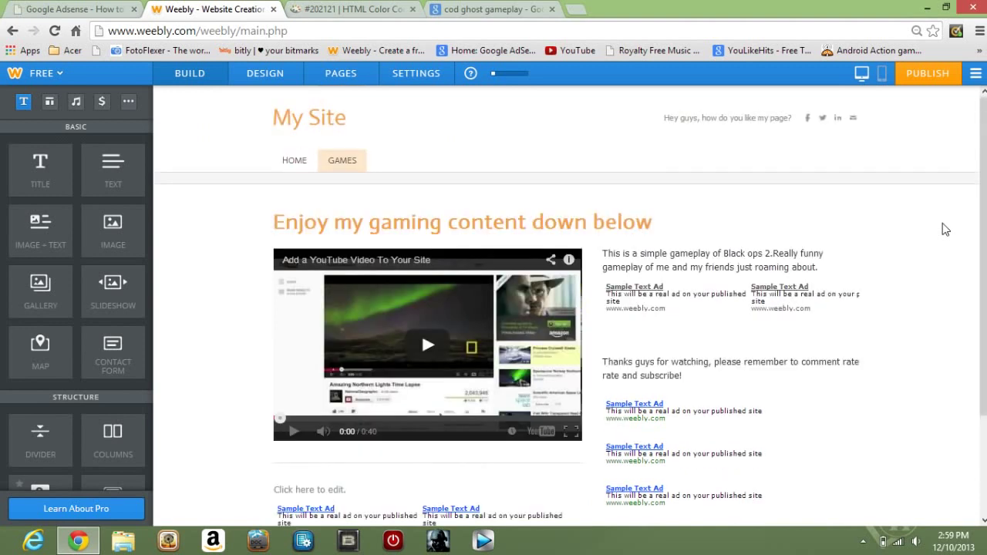
scroll(879, 198, "down", 2)
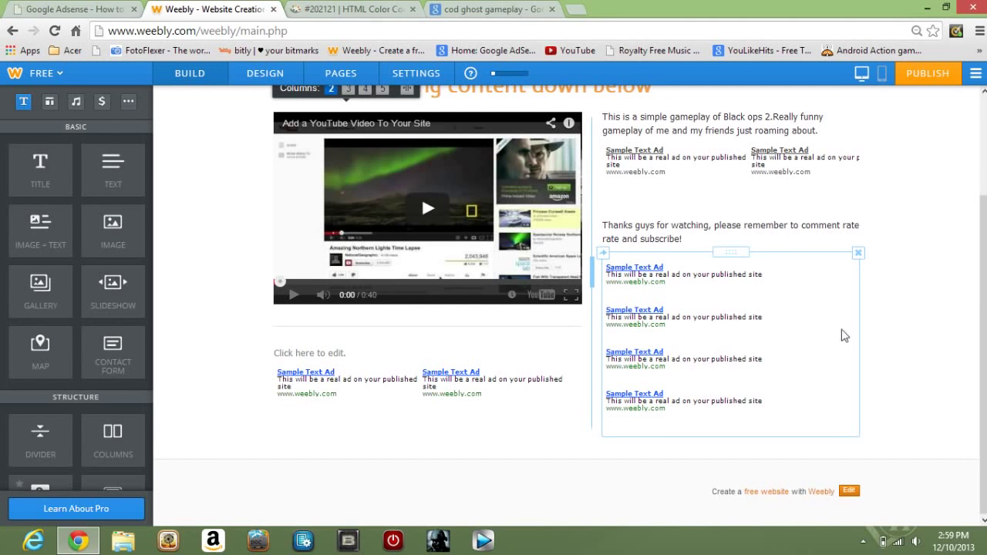
left_click(970, 170)
scroll(967, 509, "down", 2)
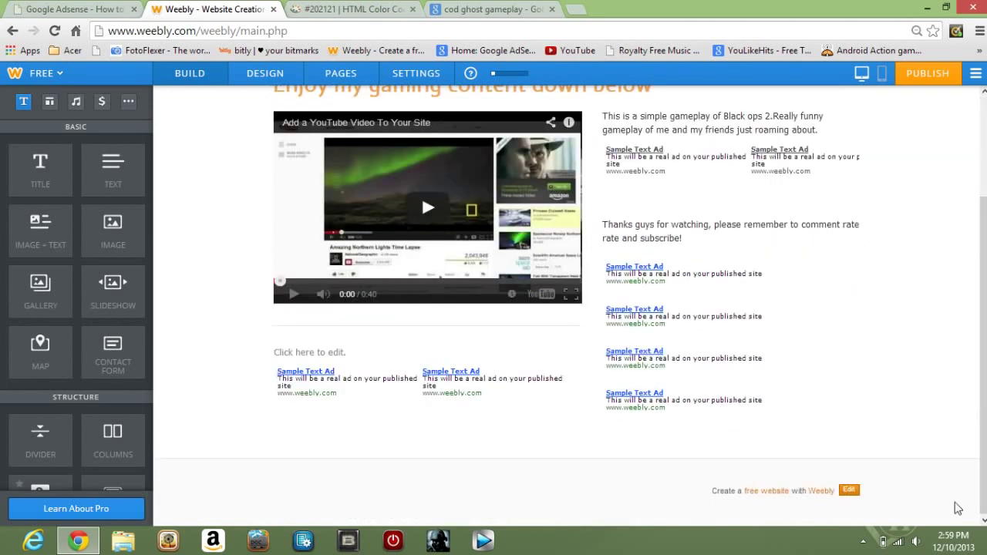
left_click(520, 9)
left_click(364, 7)
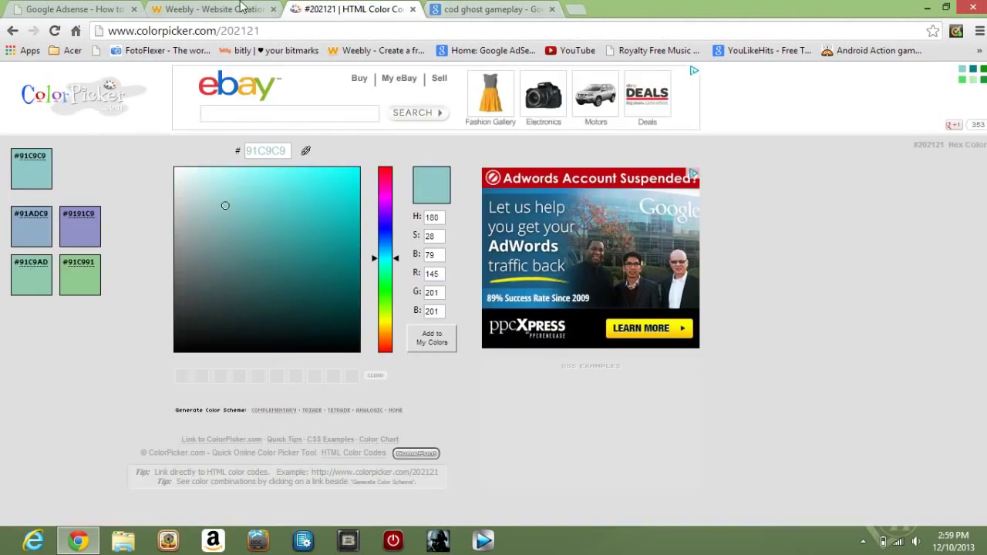
left_click(243, 8)
left_click(482, 8)
left_click(235, 8)
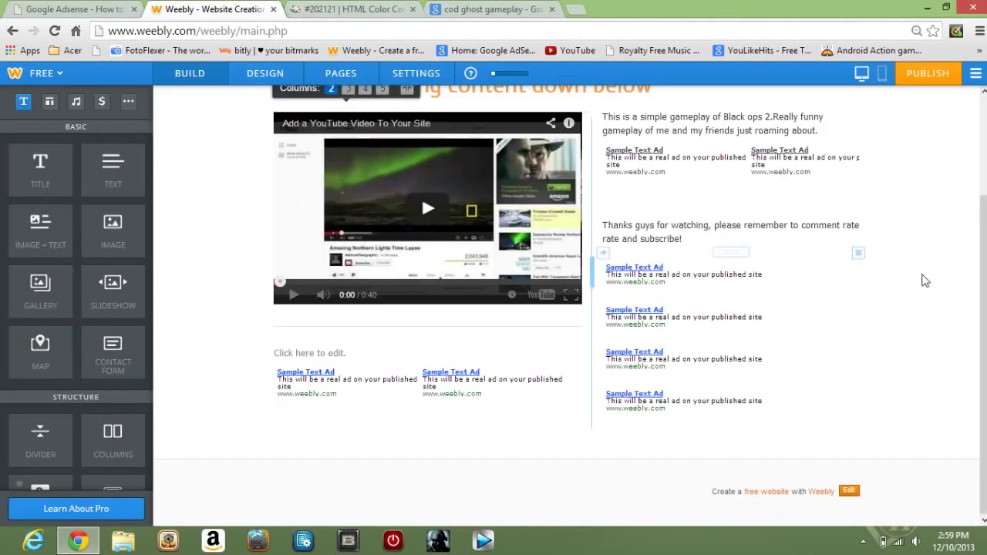
scroll(926, 280, "up", 2)
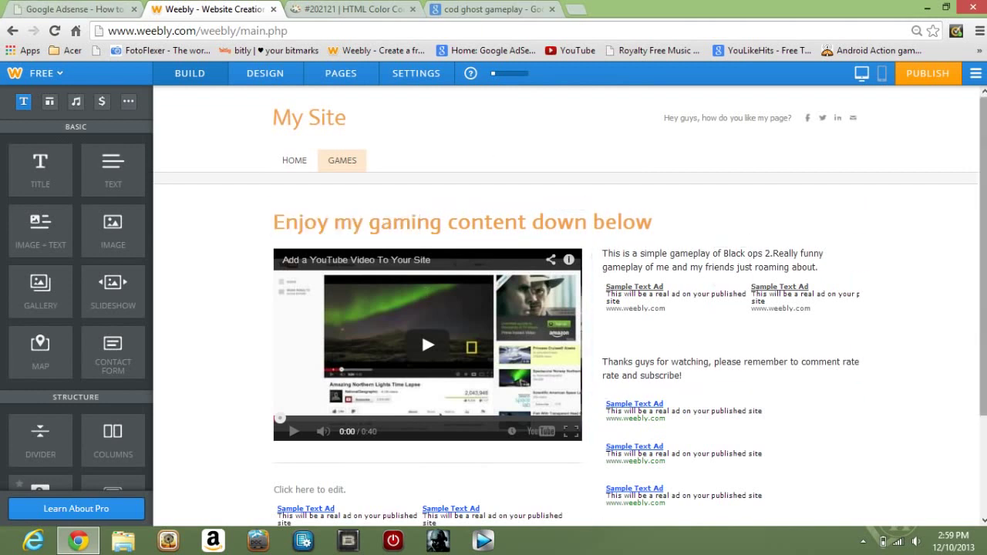
scroll(370, 192, "down", 2)
View the additional pages listed on the Weebly money-making guide site and return to the Weebly editor
key("ctrl+shift+Tab")
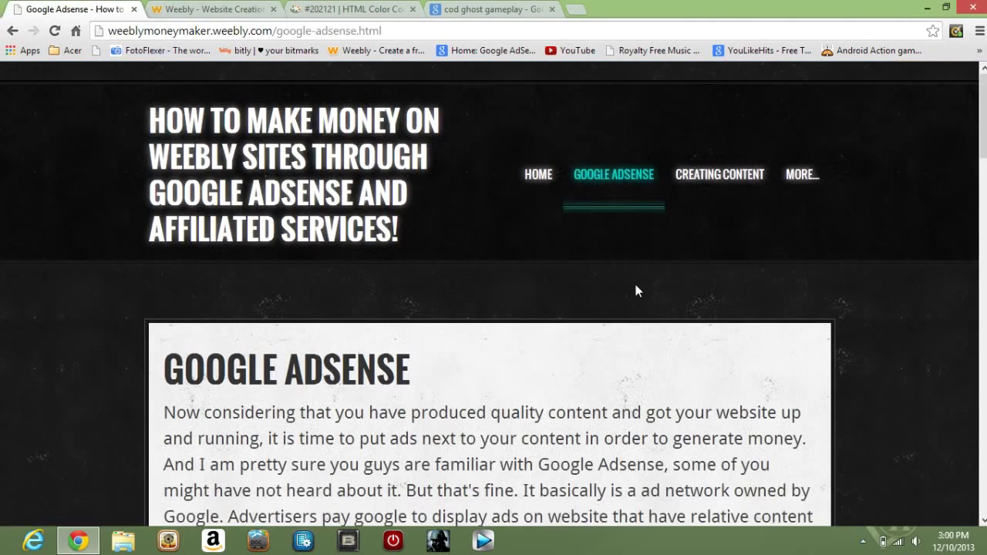
mouse_move(983, 116)
left_mouse_down()
mouse_move(983, 131)
mouse_move(983, 116)
left_mouse_up()
mouse_move(829, 159)
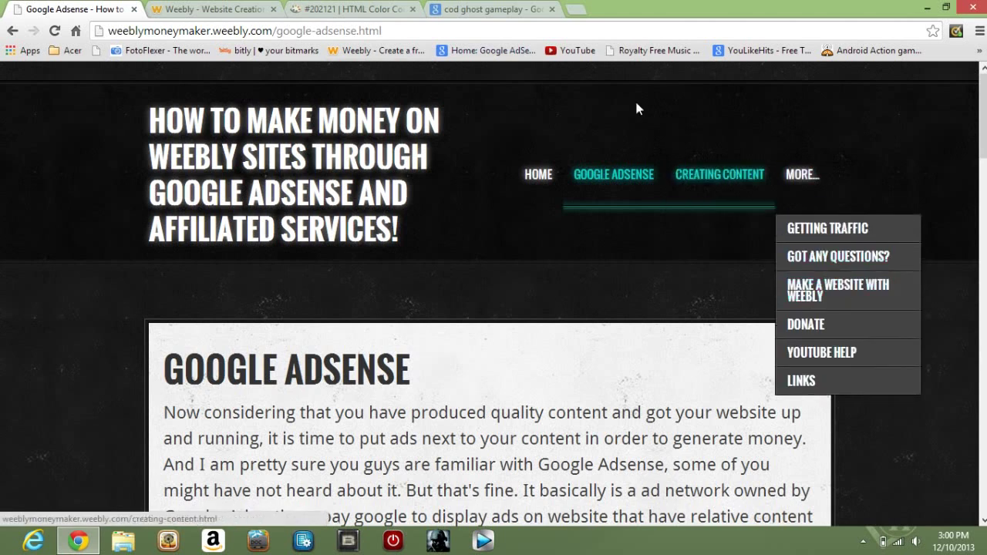
left_click(433, 14)
left_click(372, 13)
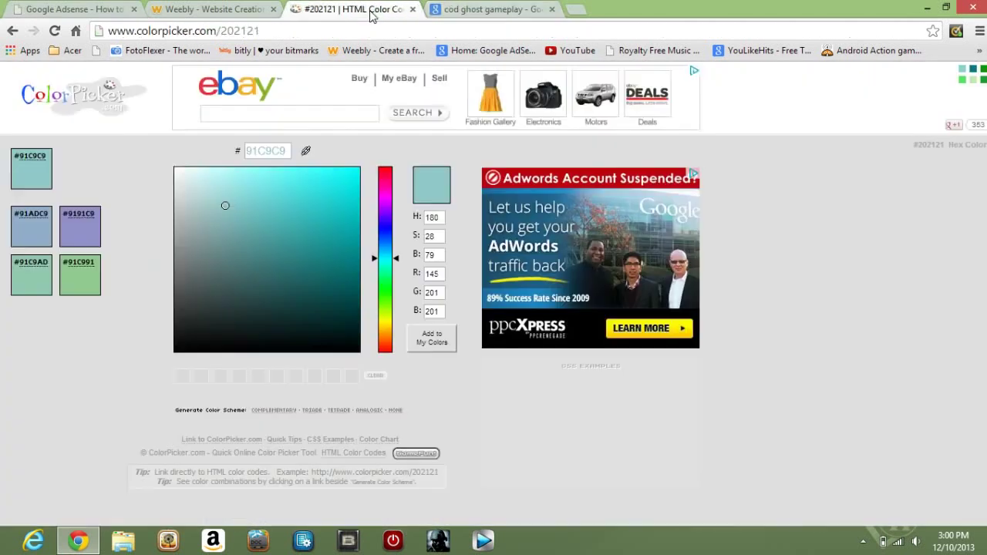
left_click(241, 11)
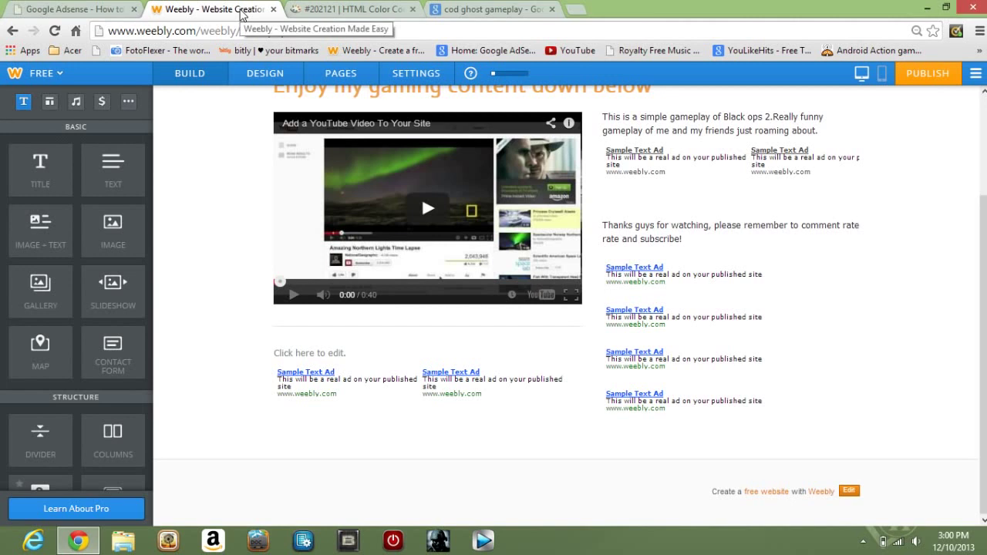
Look over the Games page, view the website domain choices offered for publishing the site, and close them without choosing one
scroll(964, 271, "up", 2)
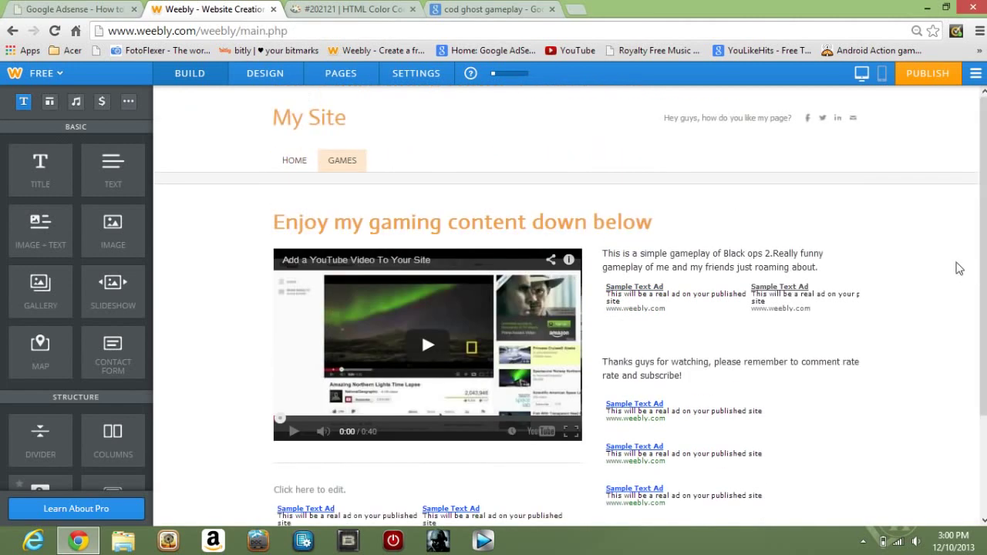
scroll(936, 298, "down", 2)
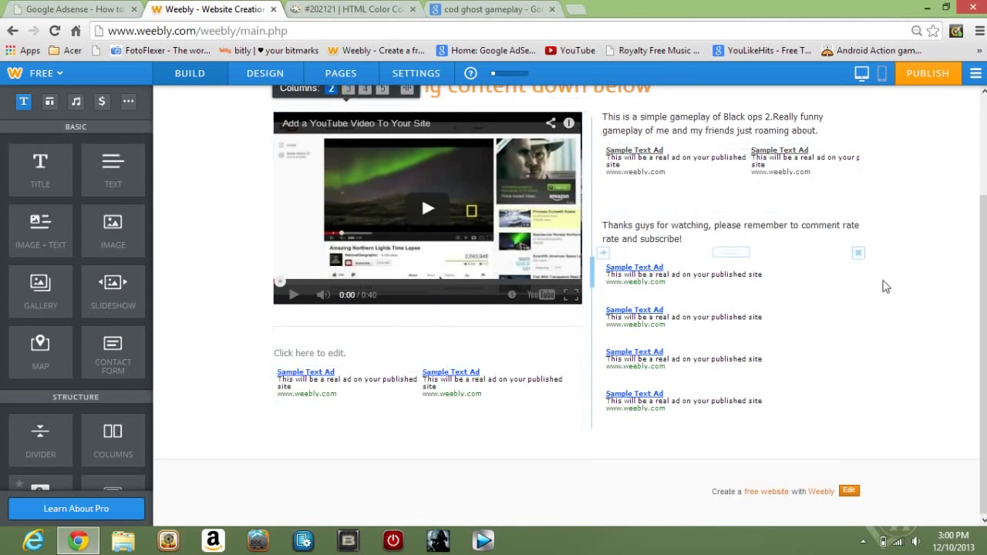
scroll(936, 309, "up", 2)
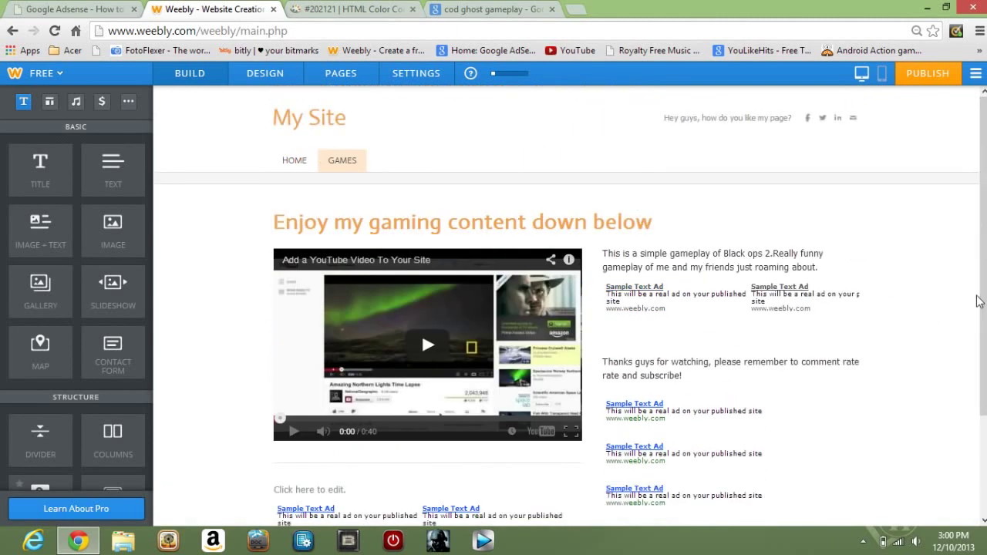
left_click(919, 87)
left_click(430, 235)
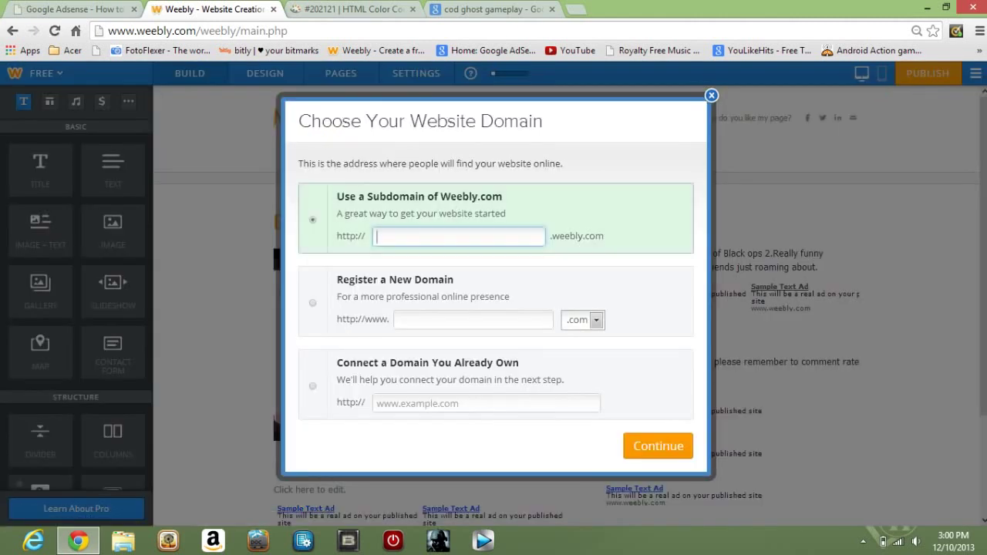
left_click(711, 96)
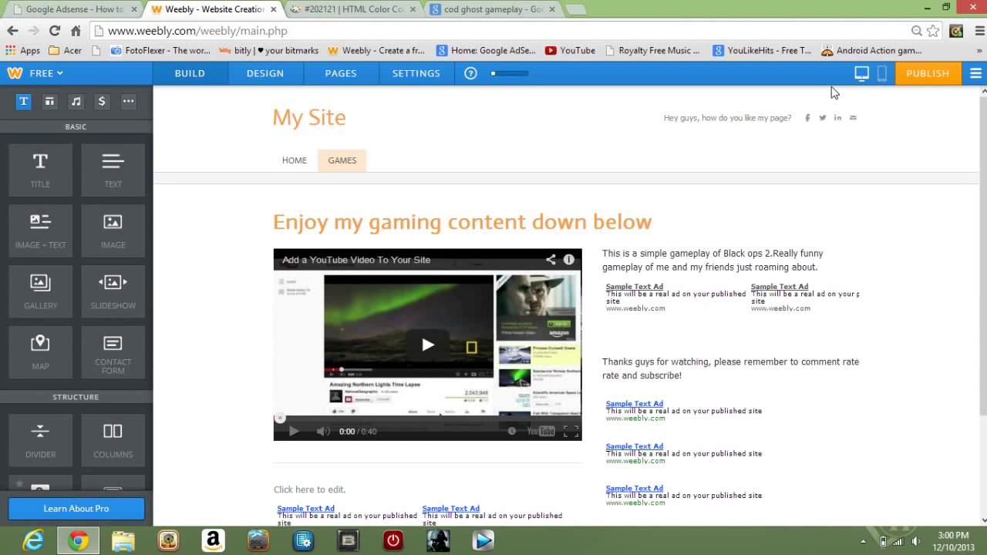
left_click(72, 9)
key("ctrl+3")
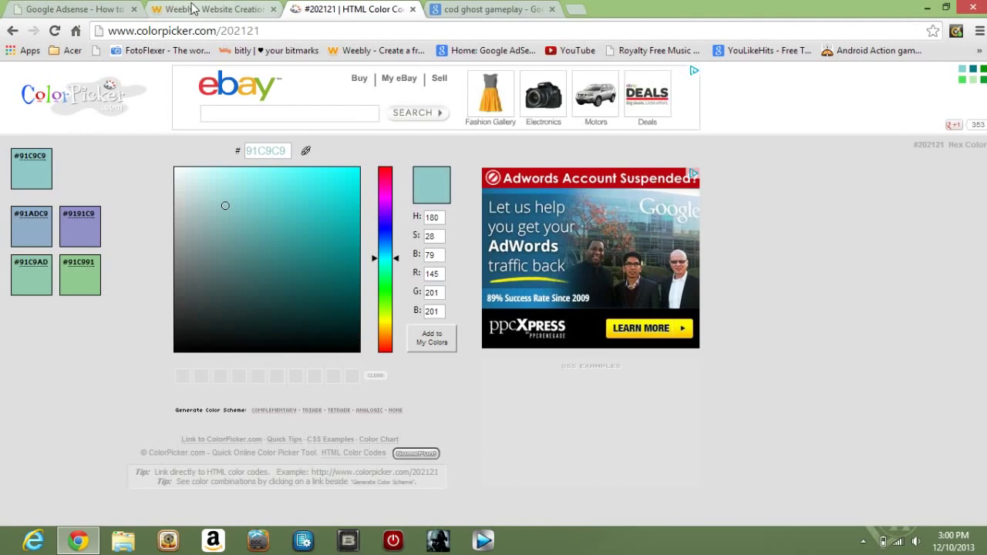
key("ctrl+2")
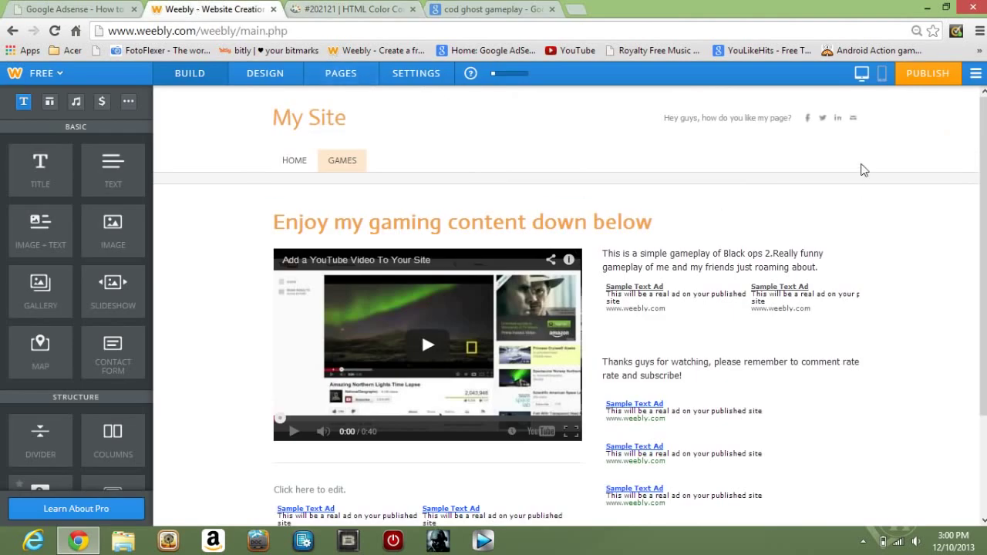